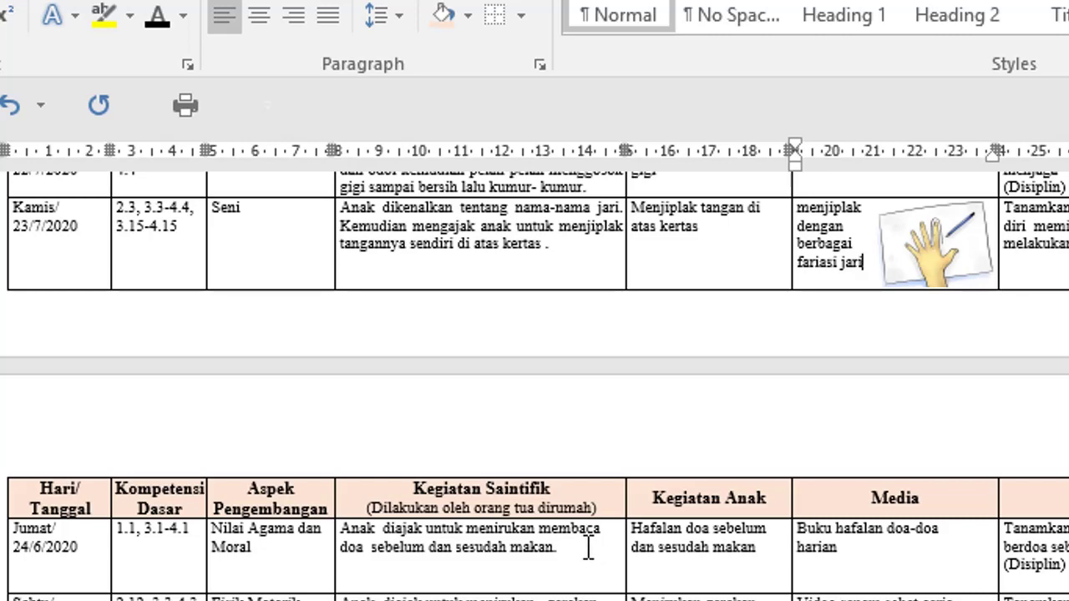
Step: Review the lesson plan from the Friday and Saturday rows to the signature block and back up to the plan's heading
scroll(589, 548, "down", 2)
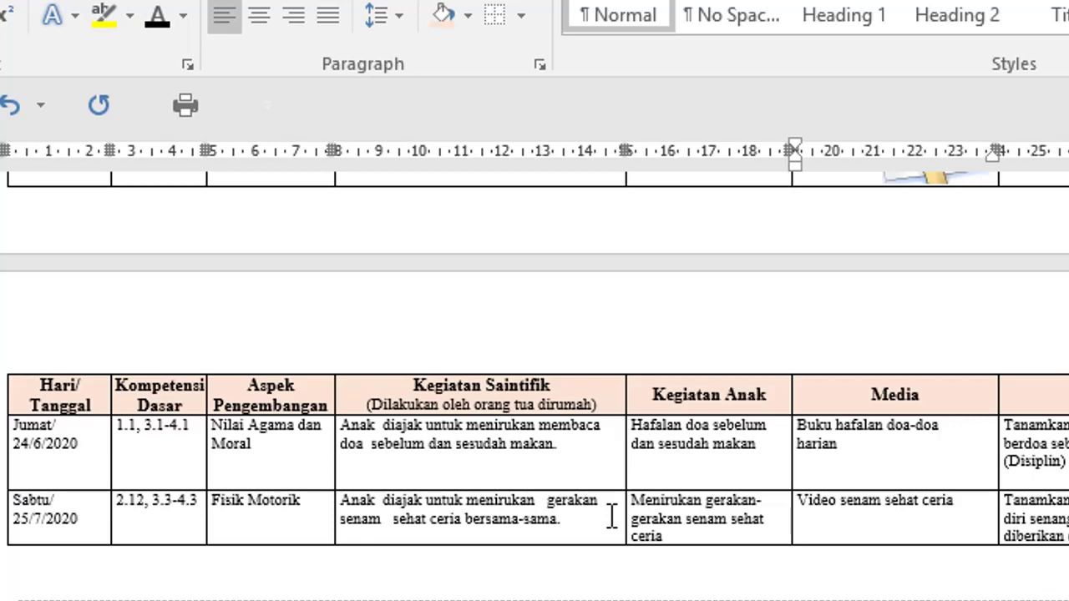
scroll(611, 516, "down", 1)
left_click(811, 458)
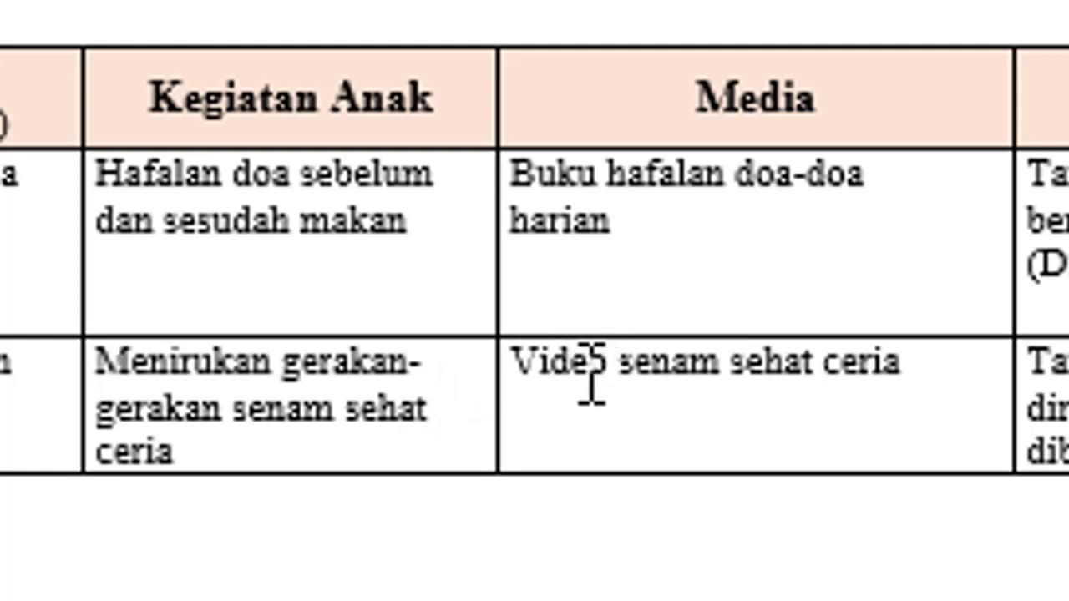
left_click(580, 372)
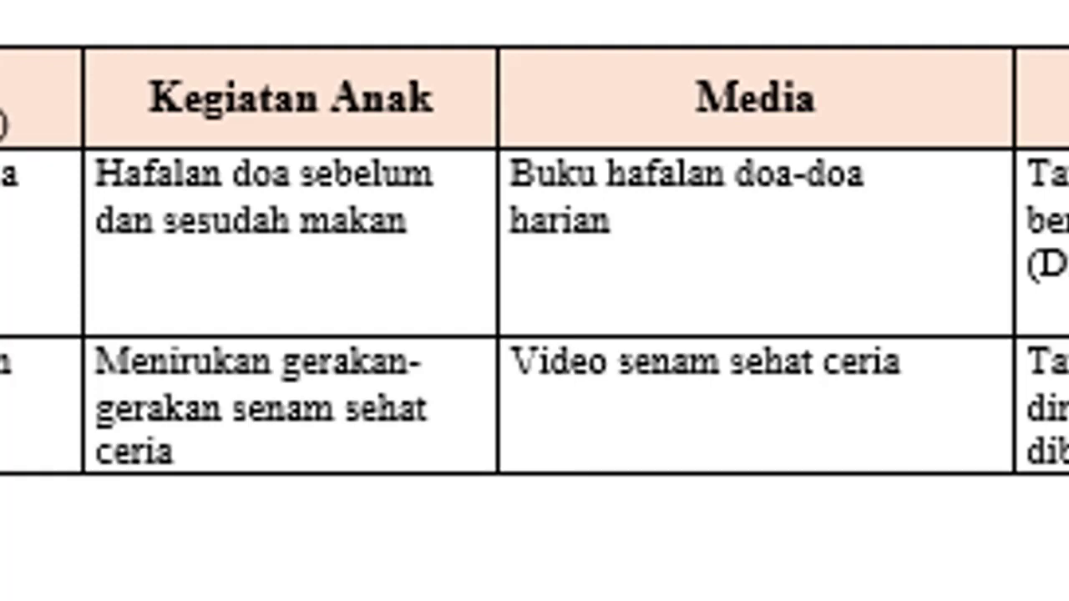
scroll(535, 334, "down", 3)
left_click(370, 373)
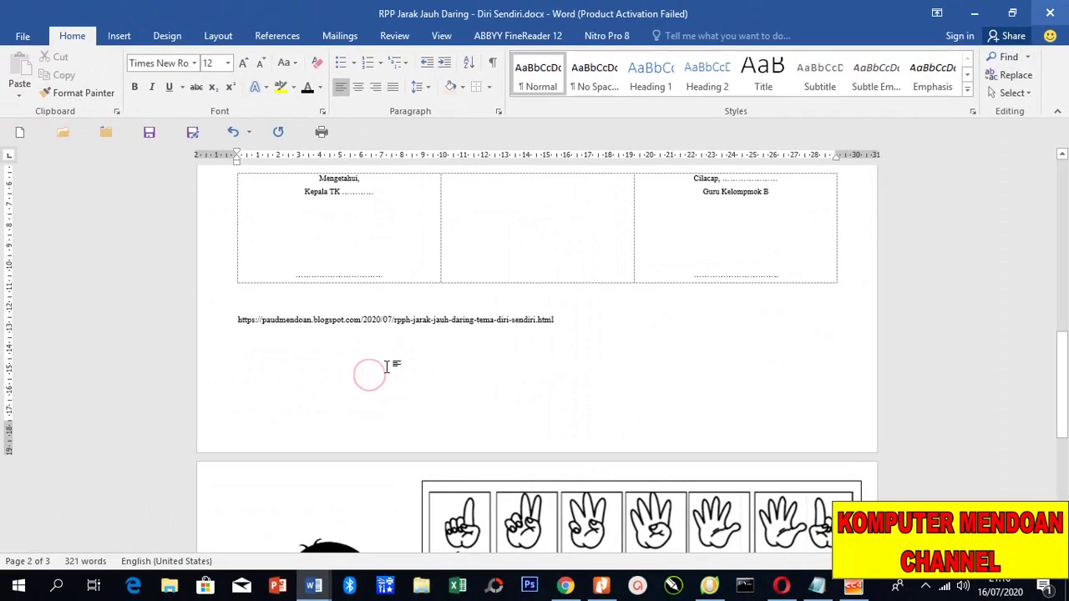
scroll(390, 365, "up", 6)
scroll(397, 357, "up", 6)
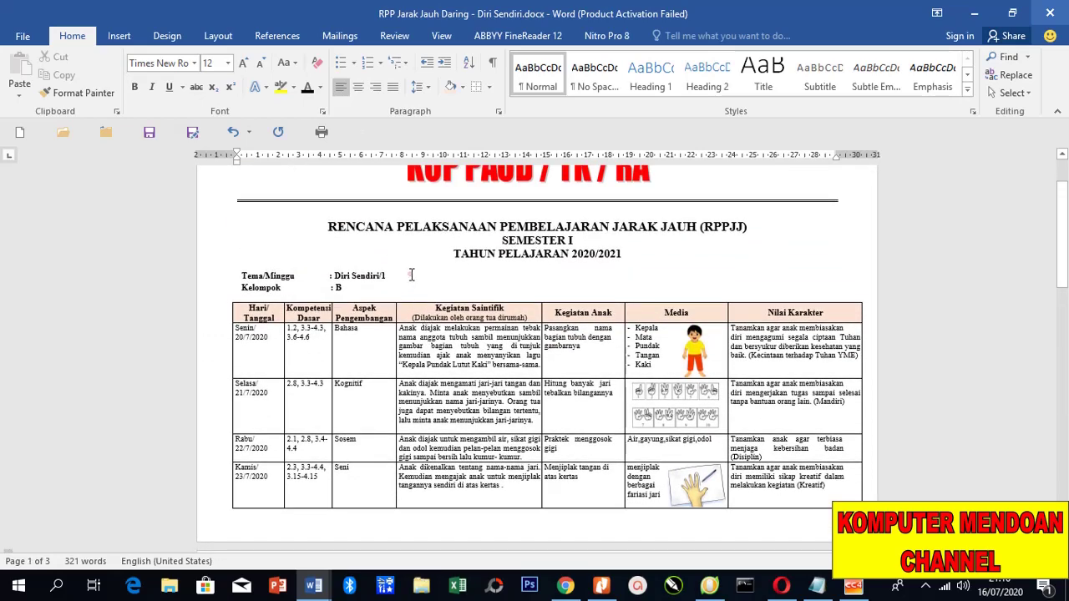
left_click(266, 262)
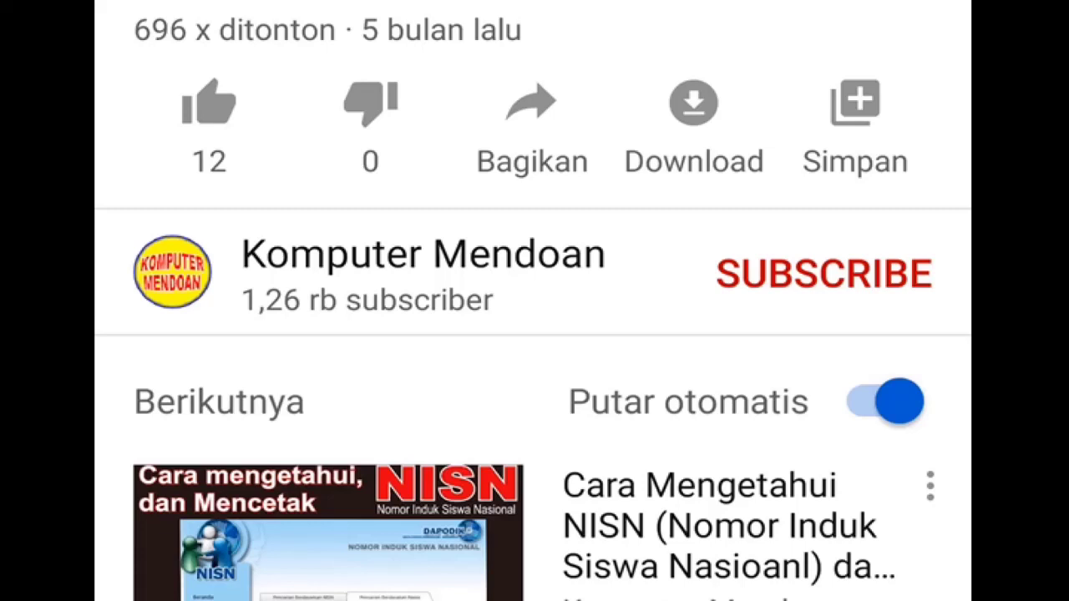
left_click(815, 271)
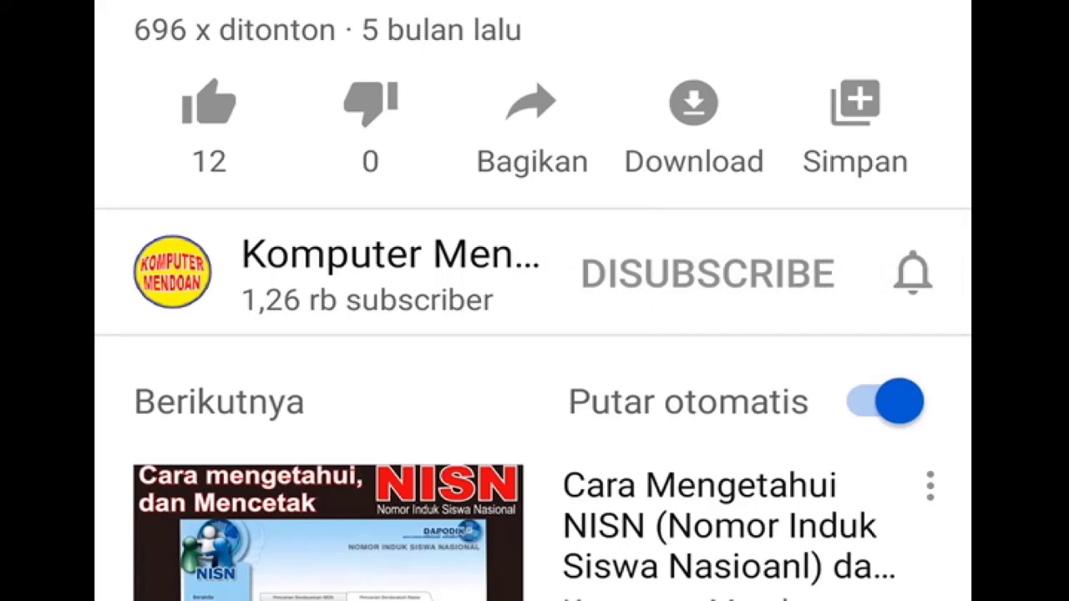
left_click(913, 271)
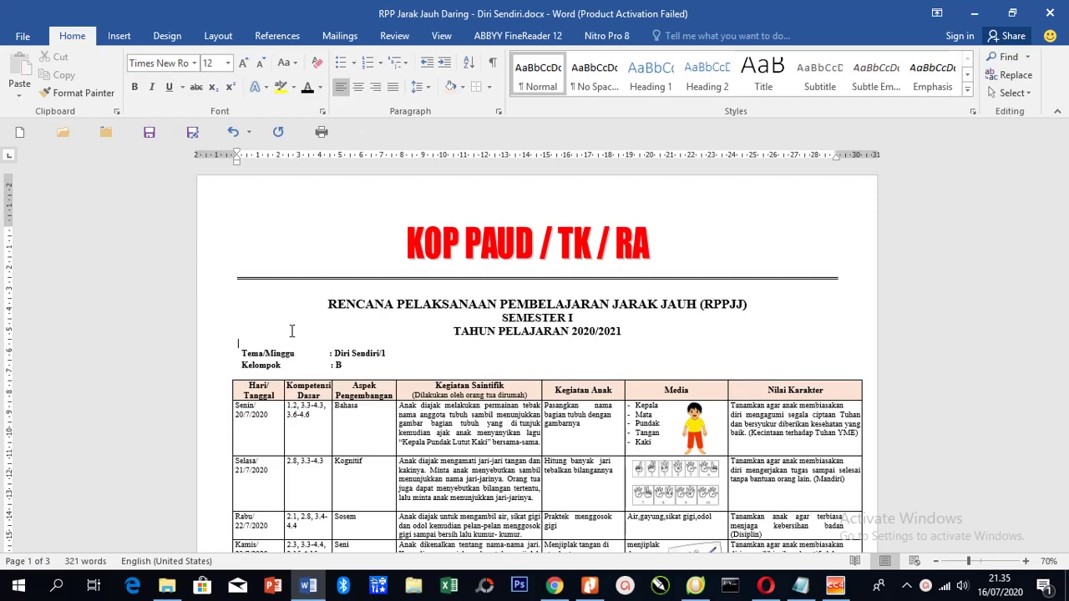
Step: Check the document's margins, orientation and paper size in the page setup
left_click(248, 192)
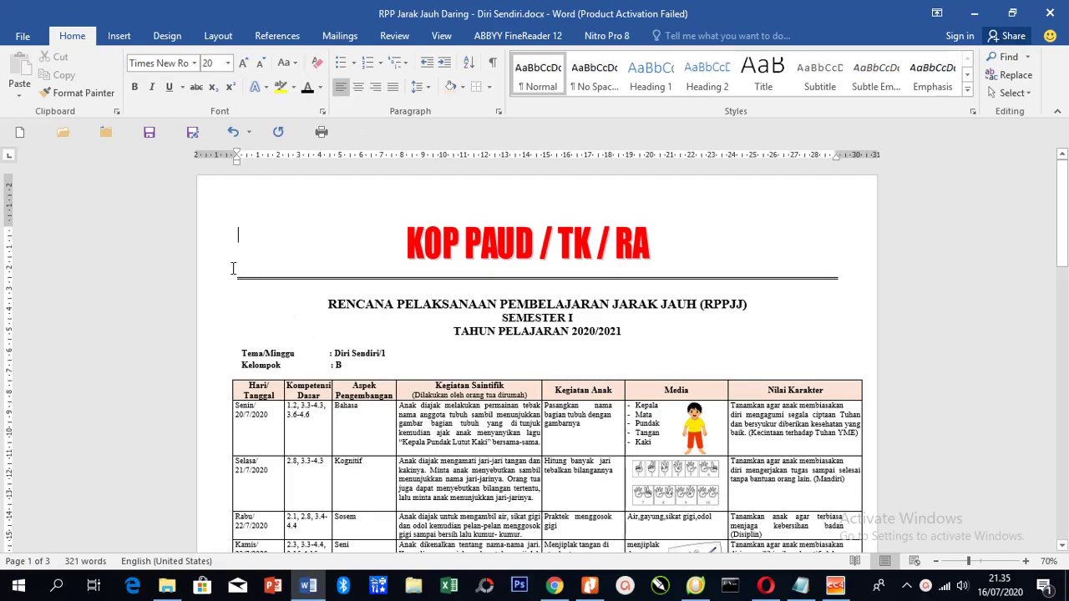
left_click(218, 35)
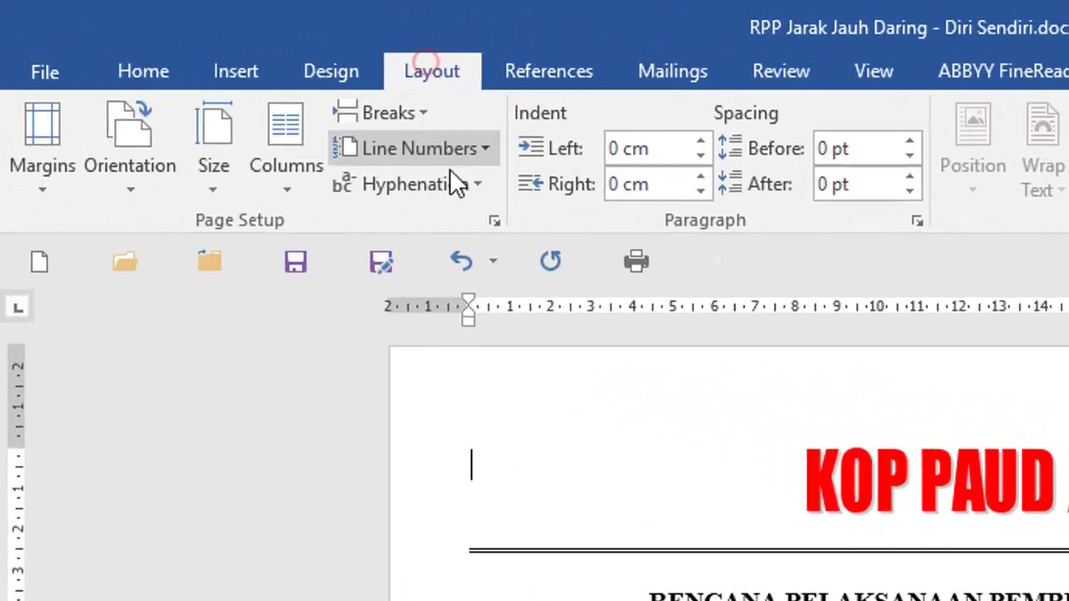
left_click(495, 222)
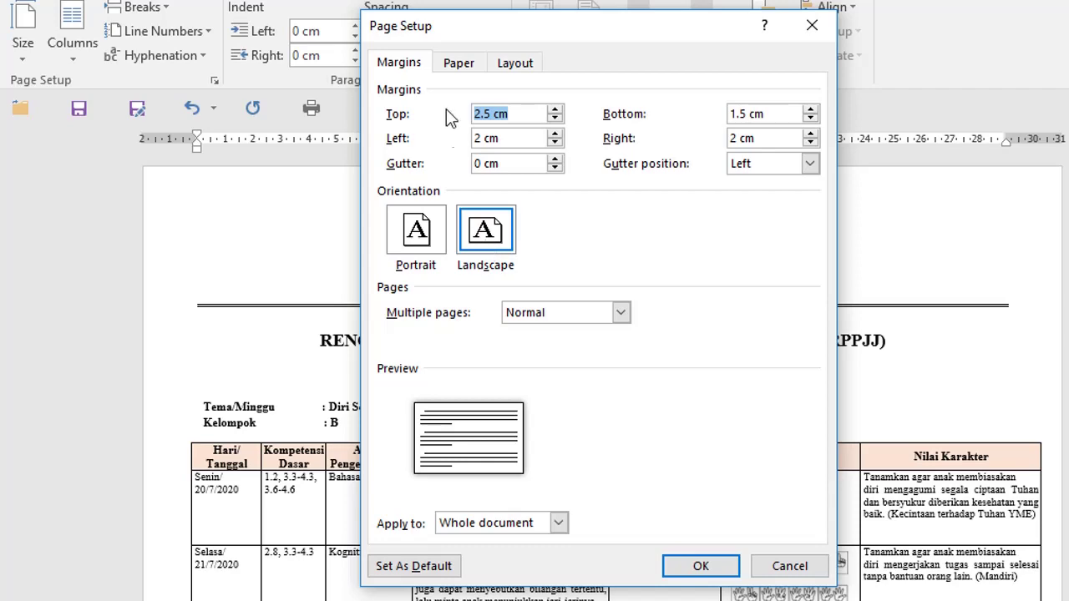
left_click(445, 64)
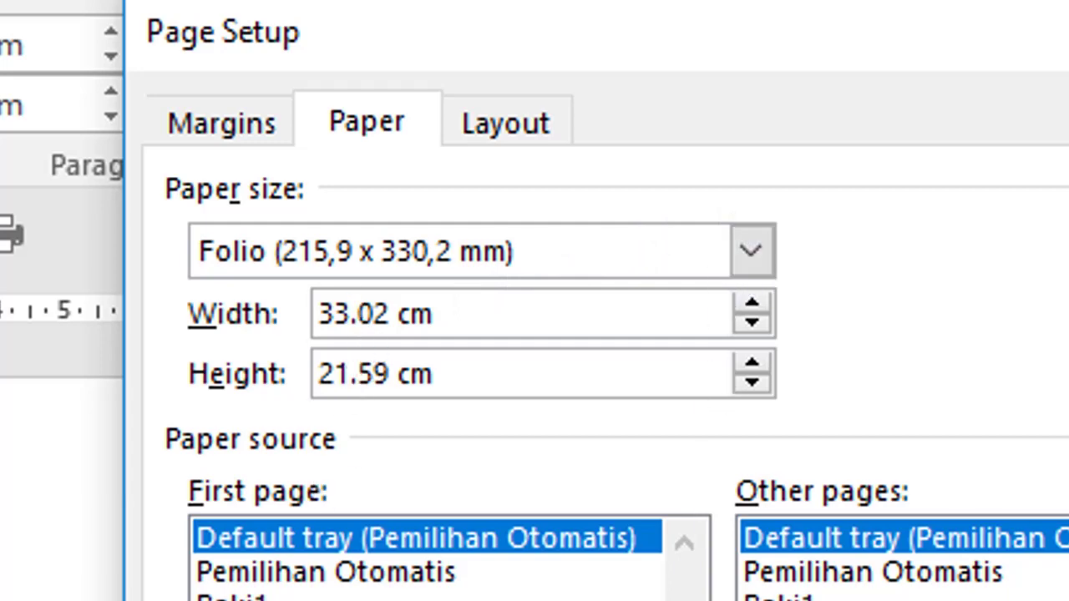
key("Return")
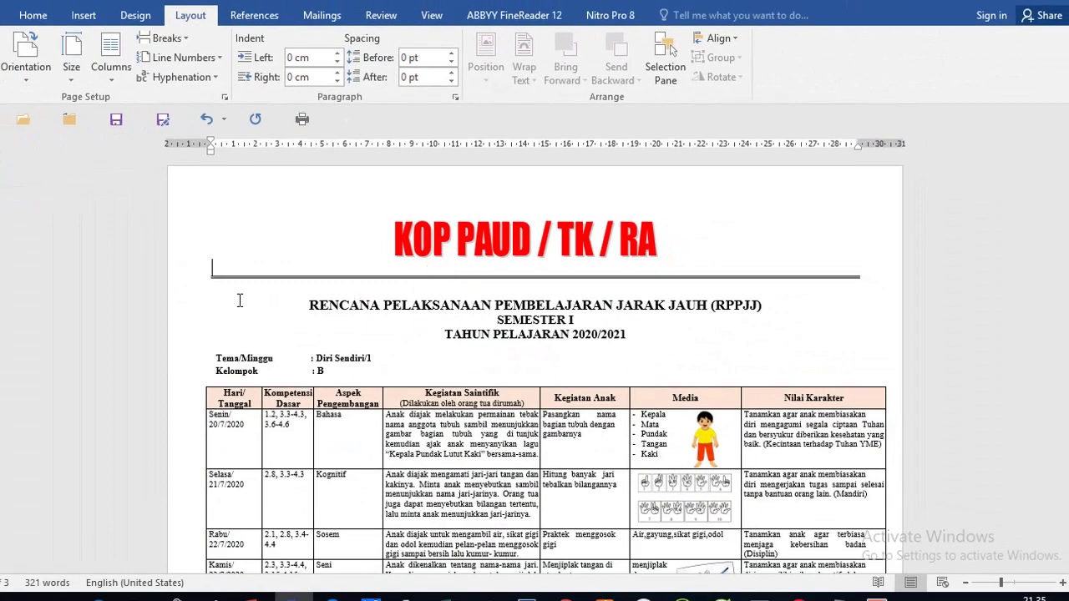
Step: Switch to File Explorer and open the Word document Membuat Formulir Pendaftaran Siswa Baru.docx
left_click(182, 356)
mouse_move(152, 598)
left_click(171, 513)
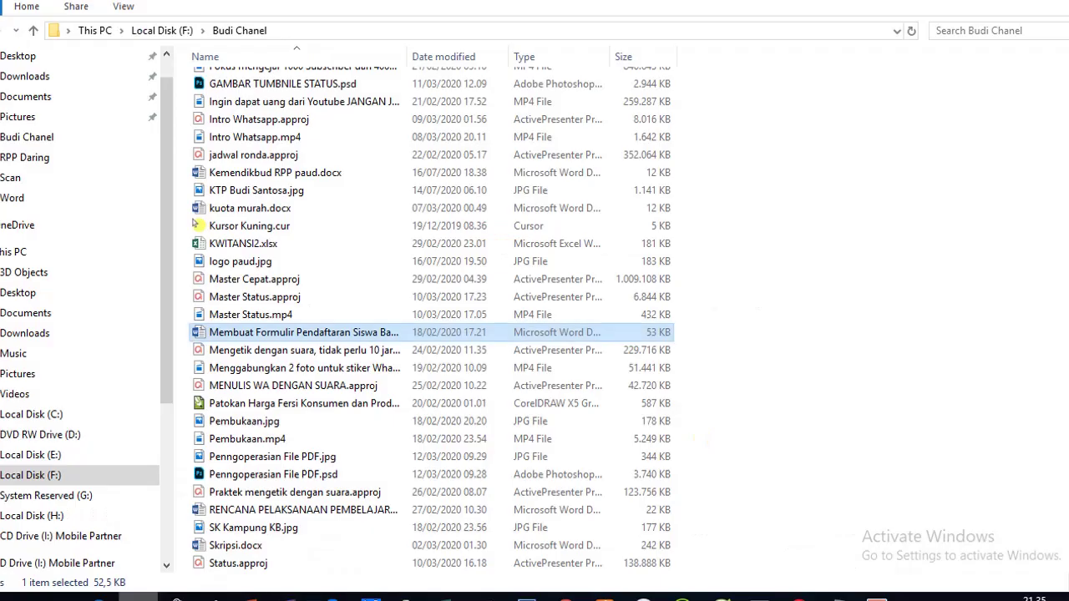
double_click(240, 334)
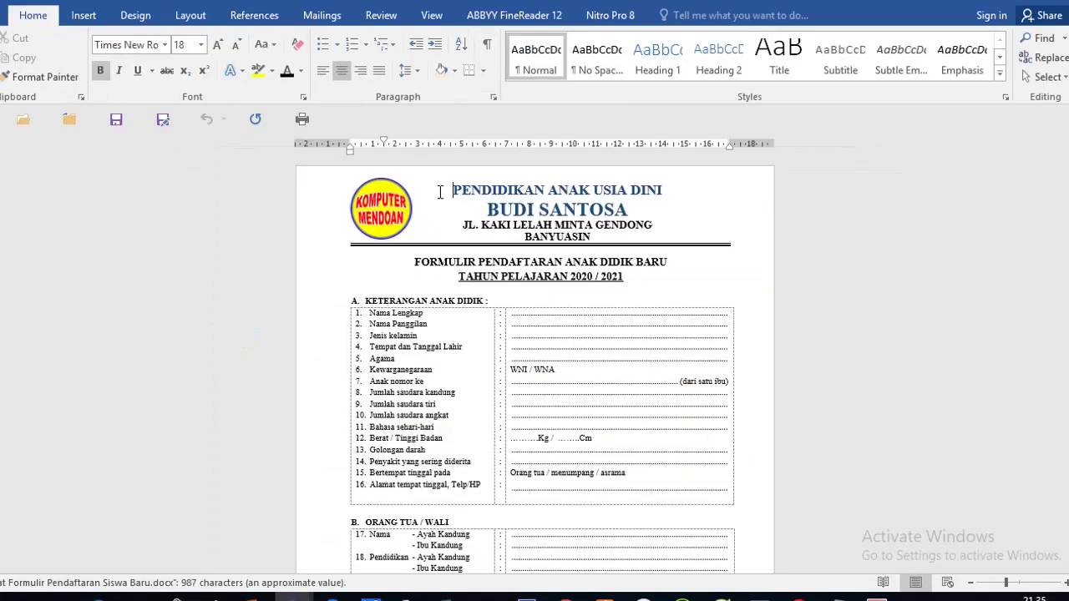
Step: Copy the letterhead lines together with the round logo from above the registration form's title
left_click_drag(305, 177, 307, 246)
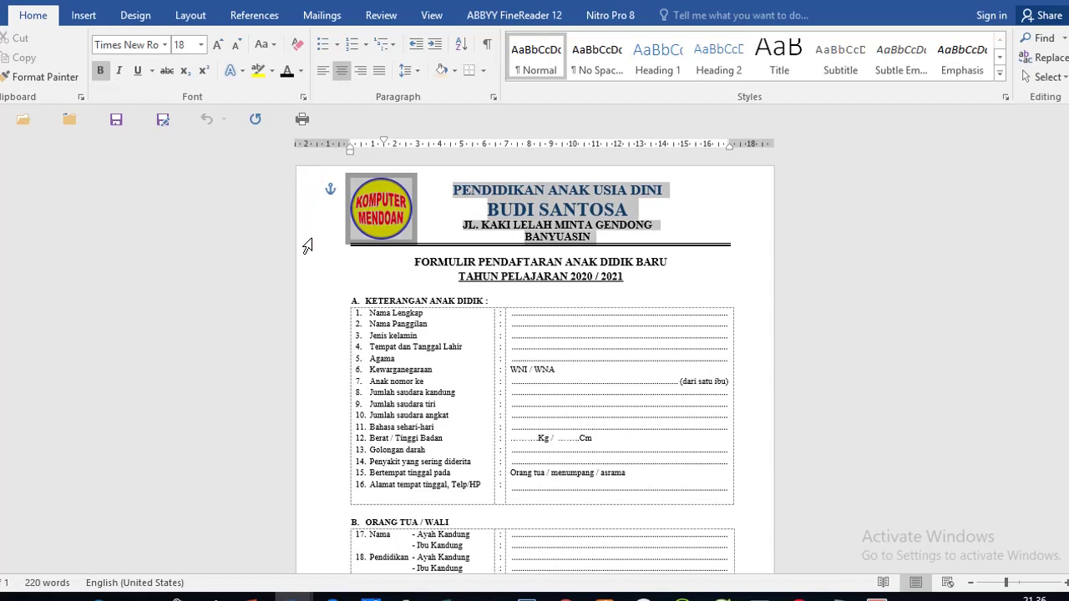
right_click(556, 213)
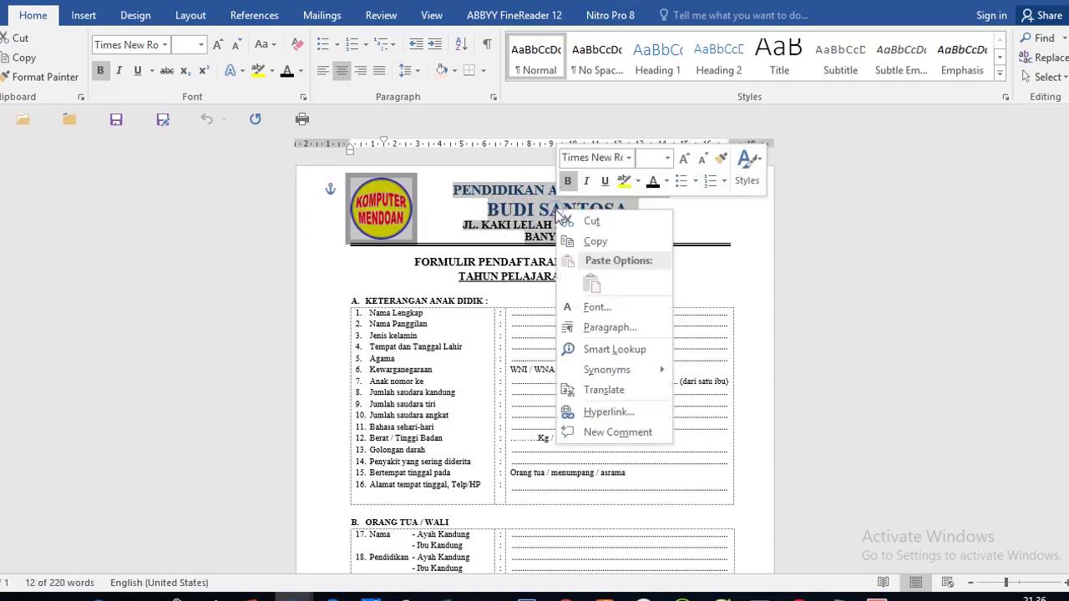
left_click(601, 244)
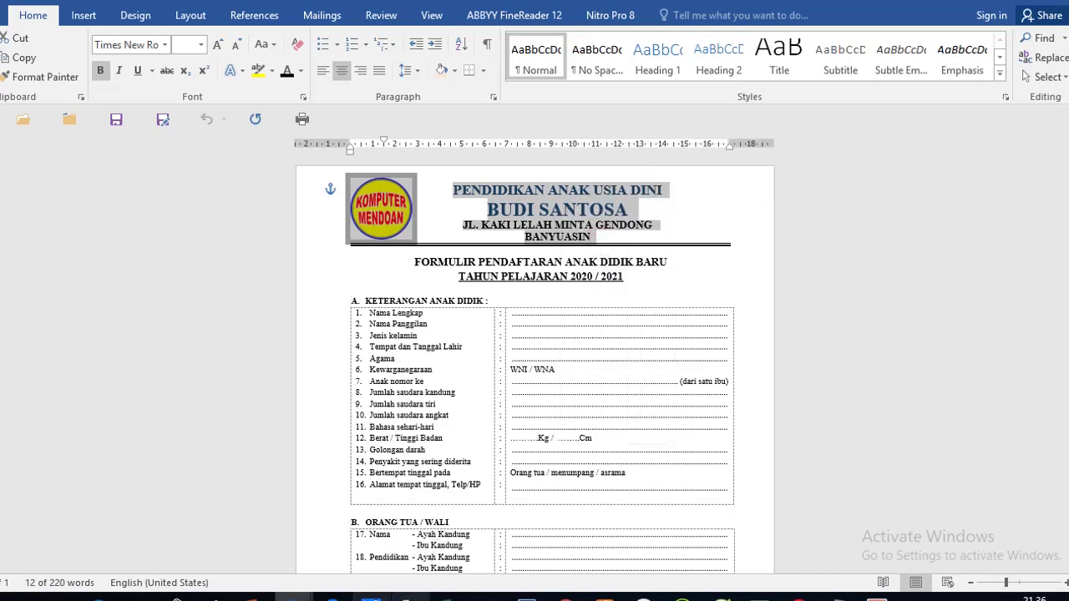
Step: Switch back to the RPP Jarak Jauh Daring lesson plan and replace its KOP PAUD / TK / RA placeholder with the copied letterhead, keeping source formatting
mouse_move(294, 597)
left_click(240, 553)
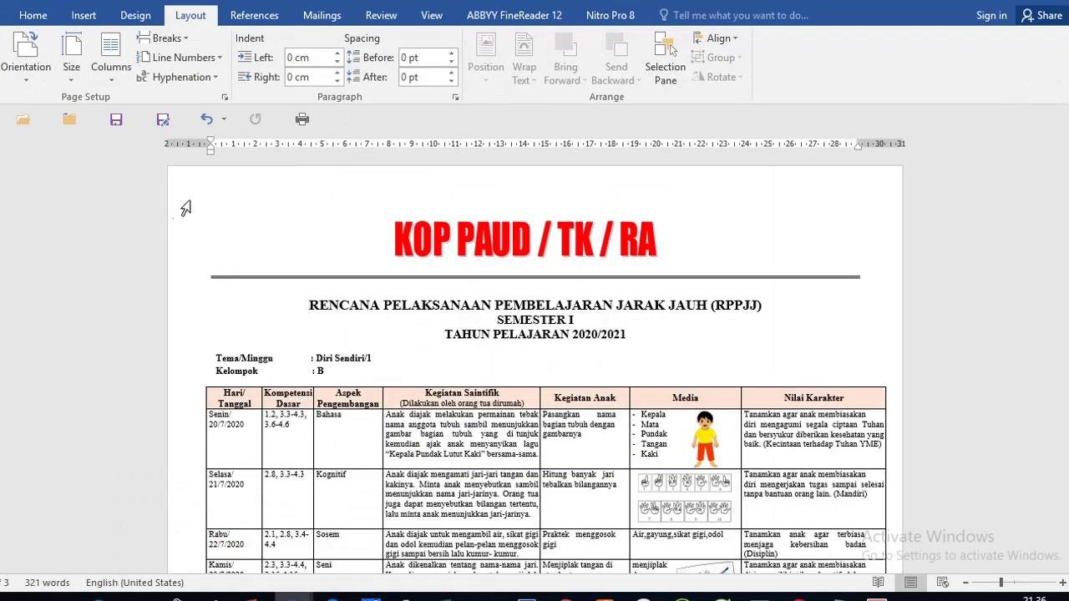
left_click(179, 238)
left_click_drag(179, 238, 182, 284)
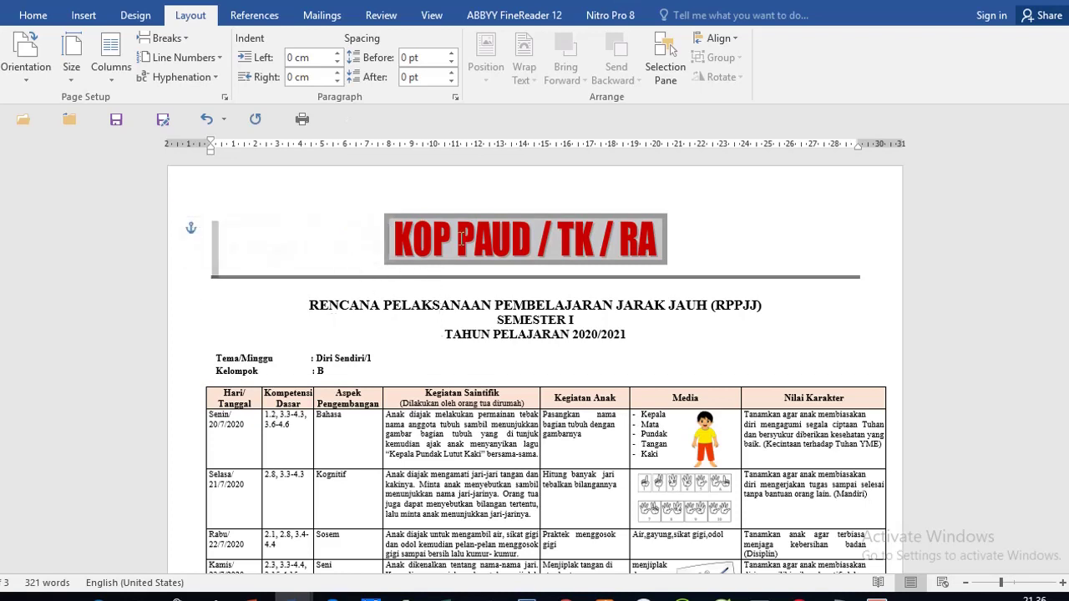
right_click(690, 239)
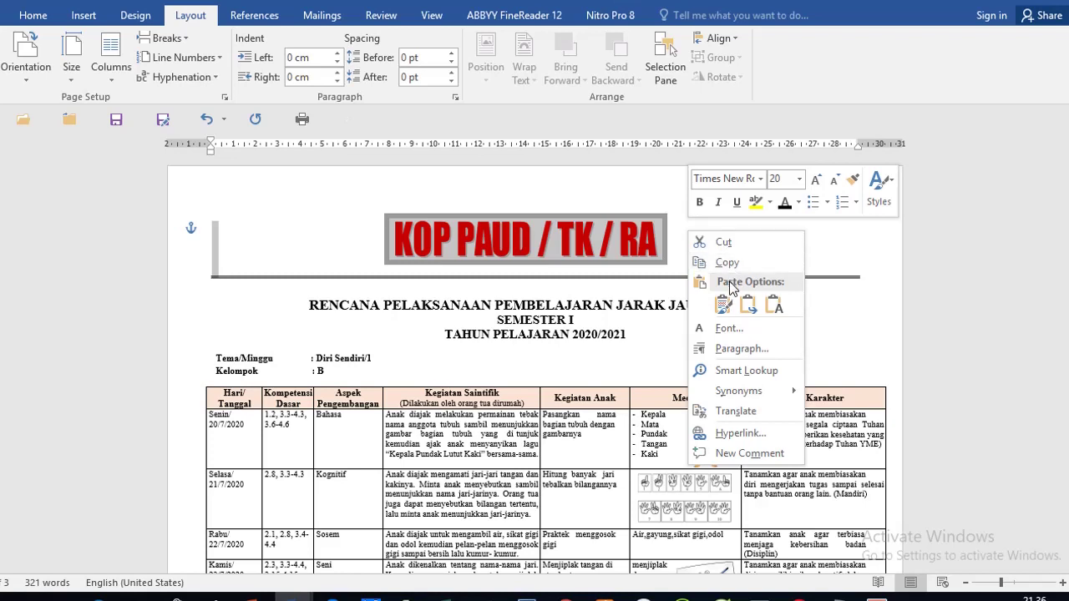
left_click(723, 305)
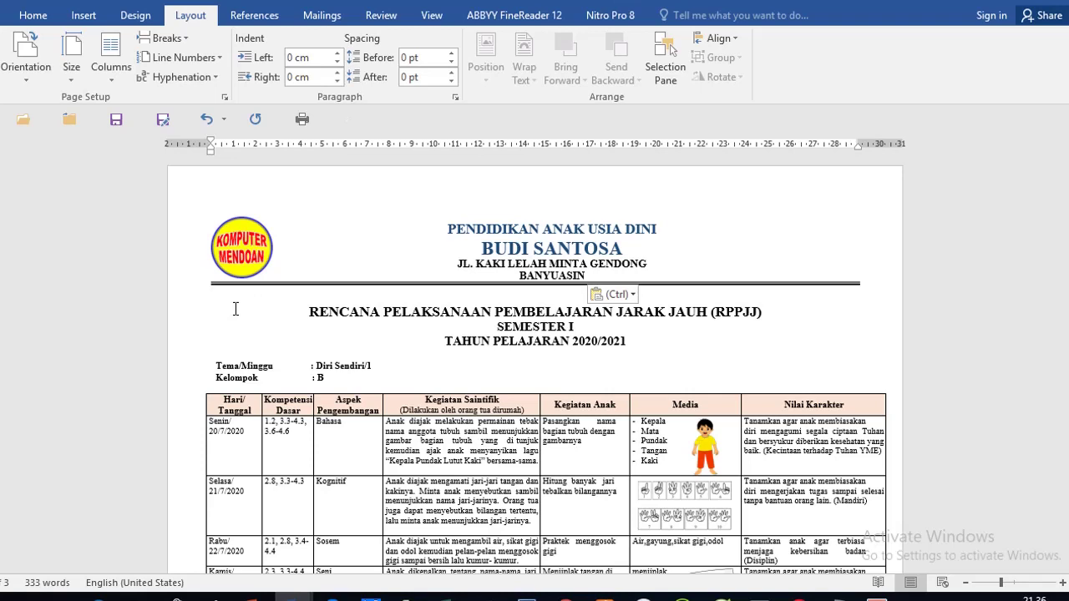
Step: Enlarge all four lines of the pasted letterhead text by six points
left_click(424, 232)
left_click_drag(189, 238, 183, 278)
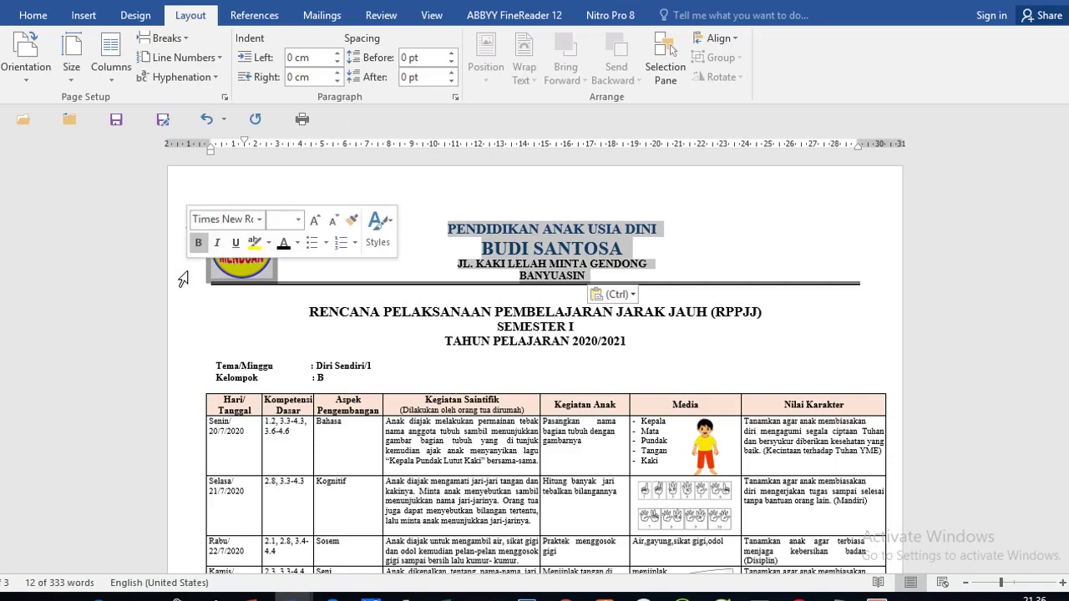
left_click(234, 339)
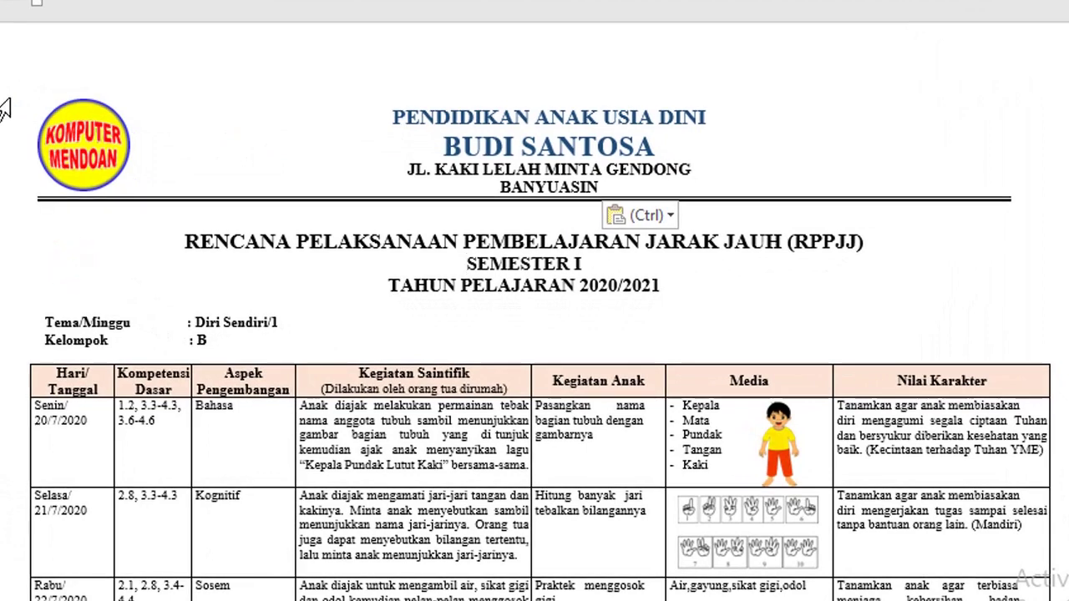
left_click(5, 109)
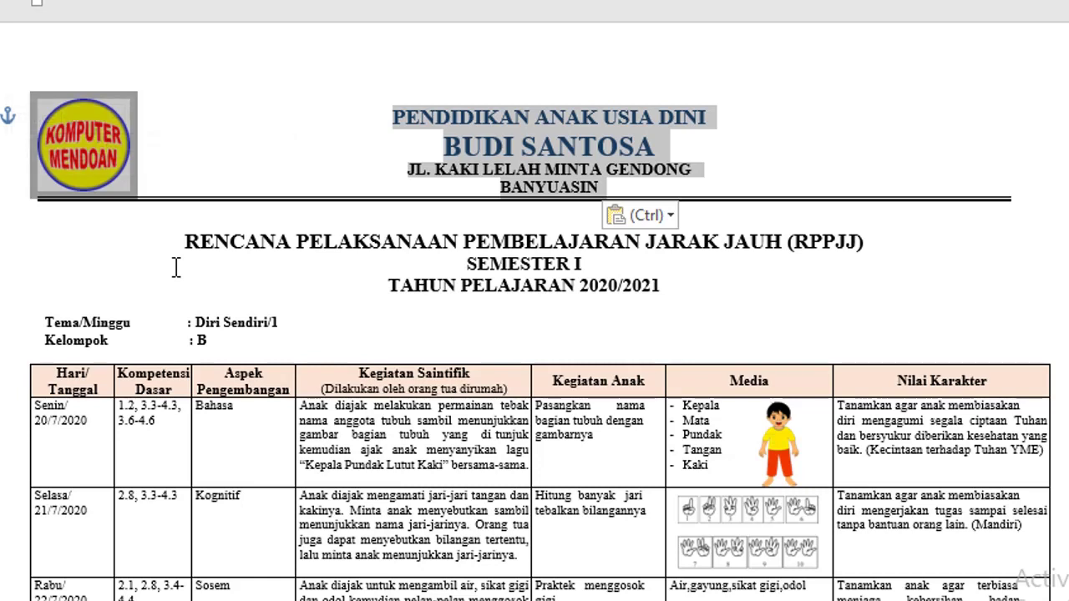
key("ctrl+bracketright")
key("ctrl+bracketright")
key("ctrl+bracketright")
key("ctrl+bracketright")
key("ctrl+bracketright")
key("ctrl+bracketright")
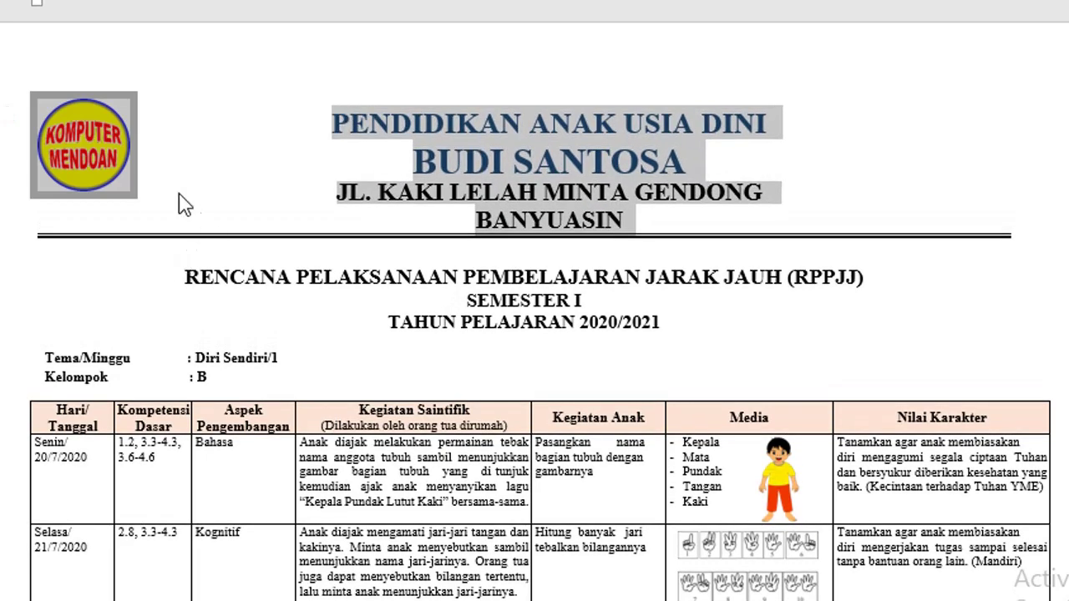
Step: Move the letterhead logo slightly to the right and enlarge it to nearly fill the height above the double line
left_click(126, 154)
left_click_drag(134, 156, 151, 155)
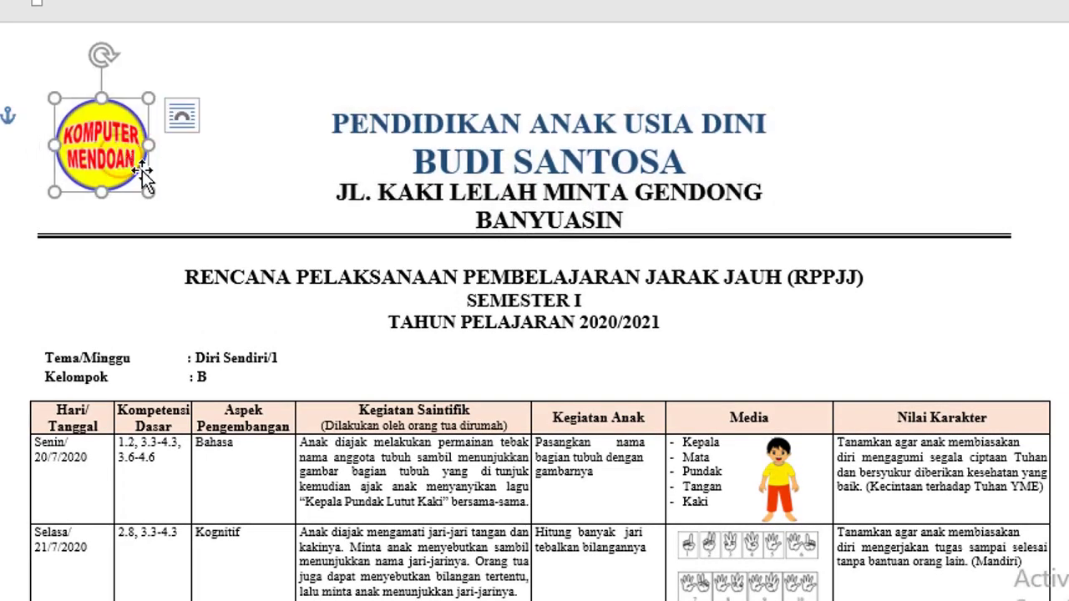
left_click_drag(148, 192, 187, 227)
left_click(182, 277)
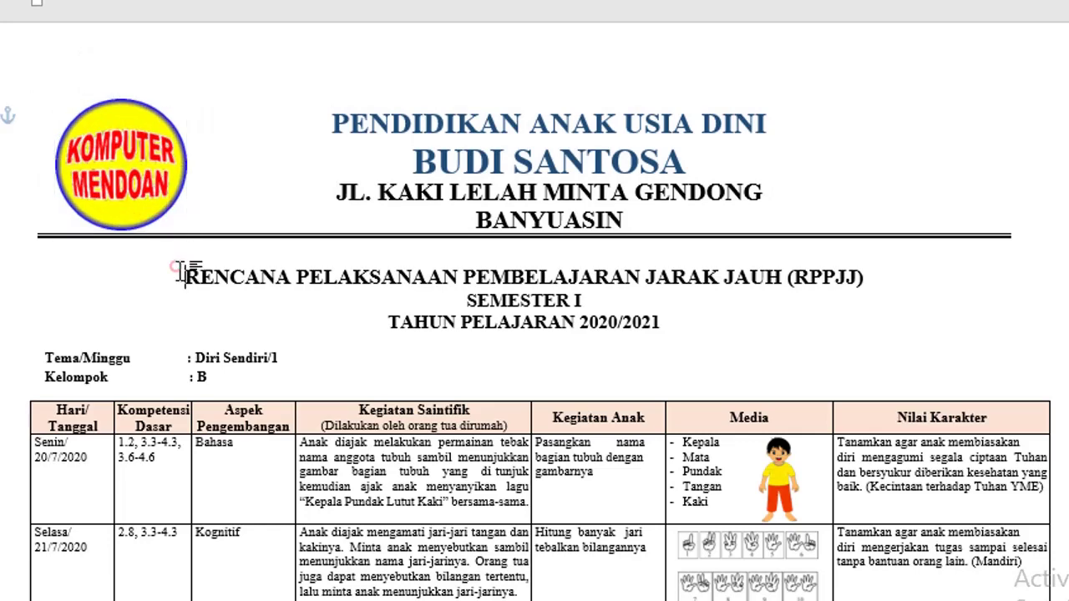
Step: Add an empty line between the Kelompok row and the weekly lesson table
scroll(296, 203, "down", 1)
scroll(313, 169, "down", 2)
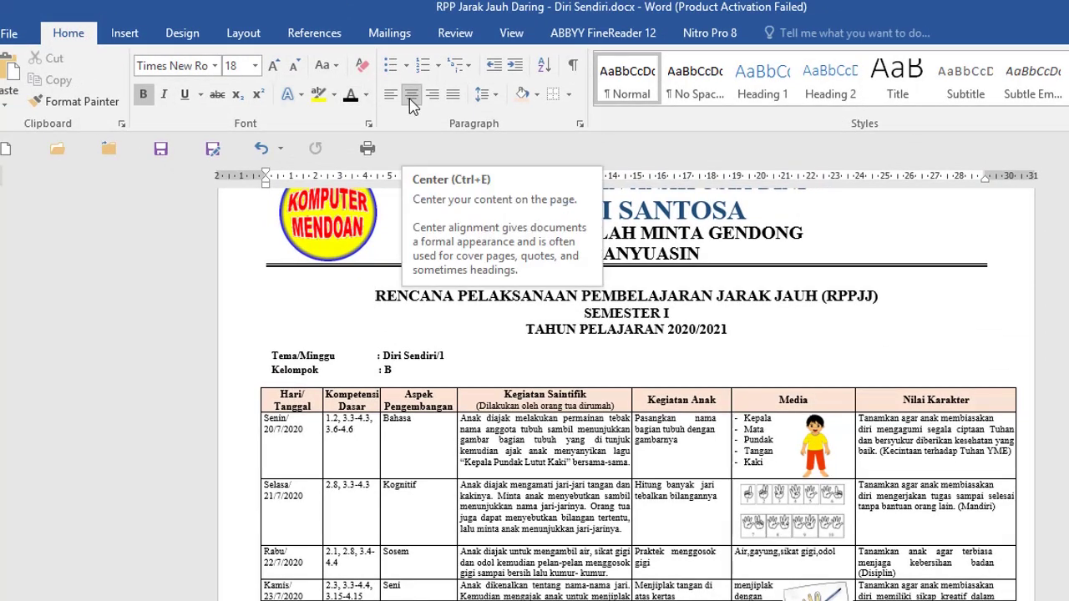
scroll(274, 291, "down", 2)
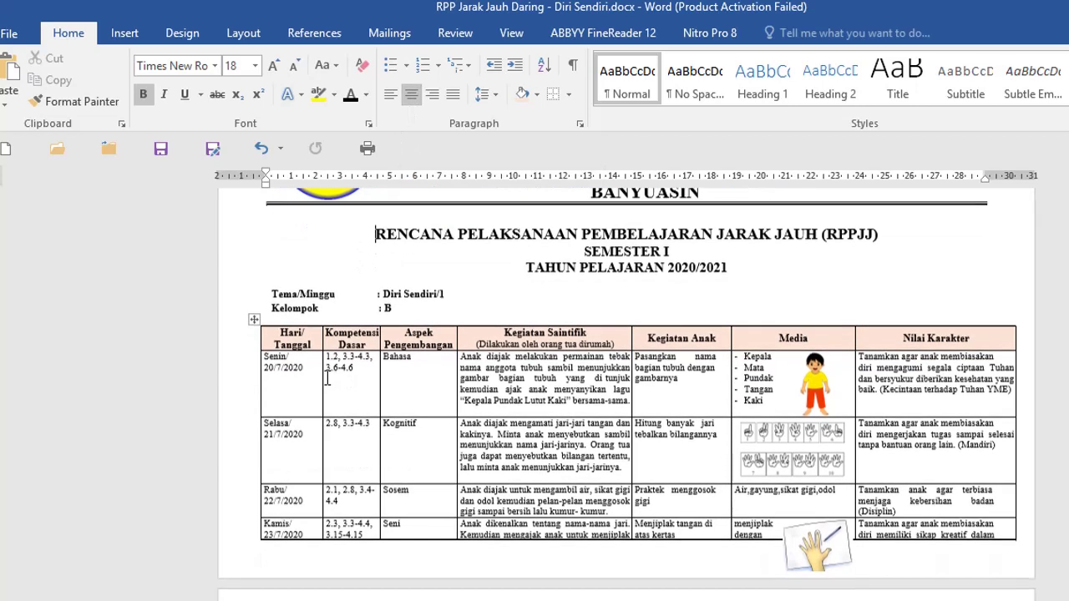
left_click(244, 294)
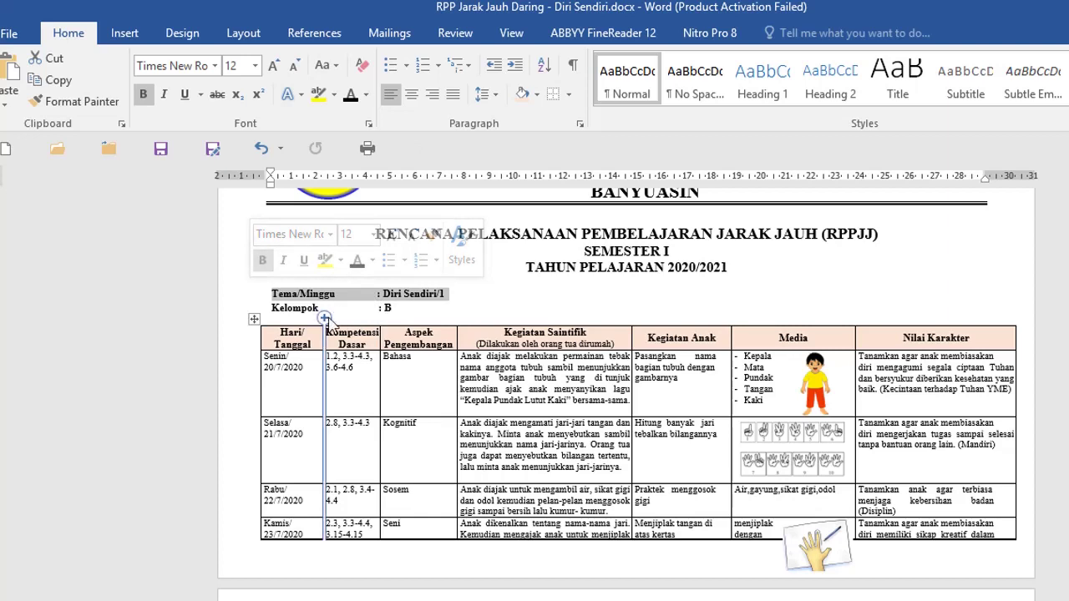
left_click(413, 313)
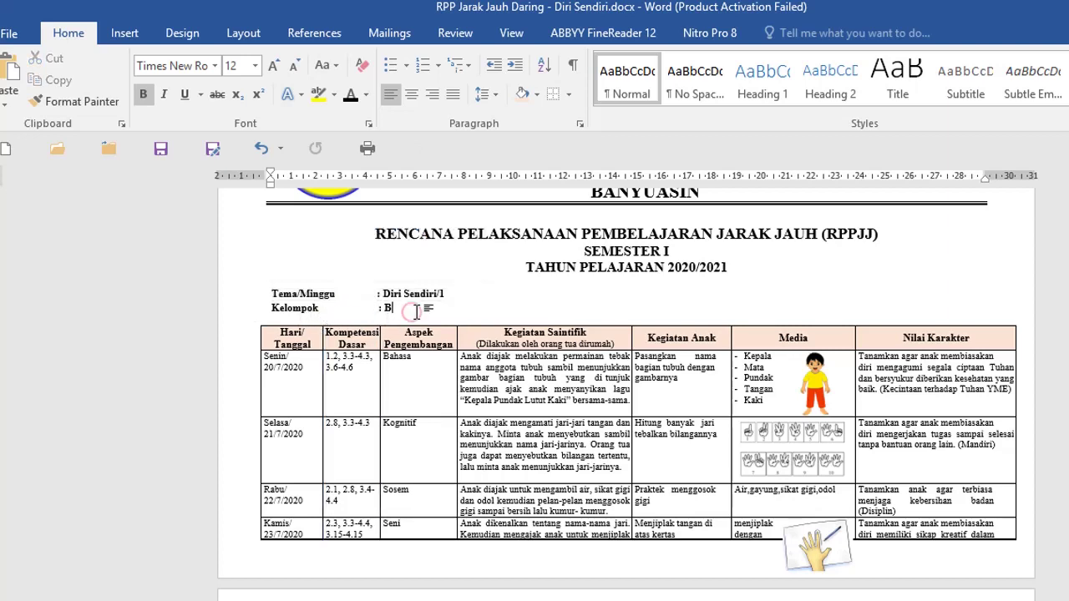
key("Return")
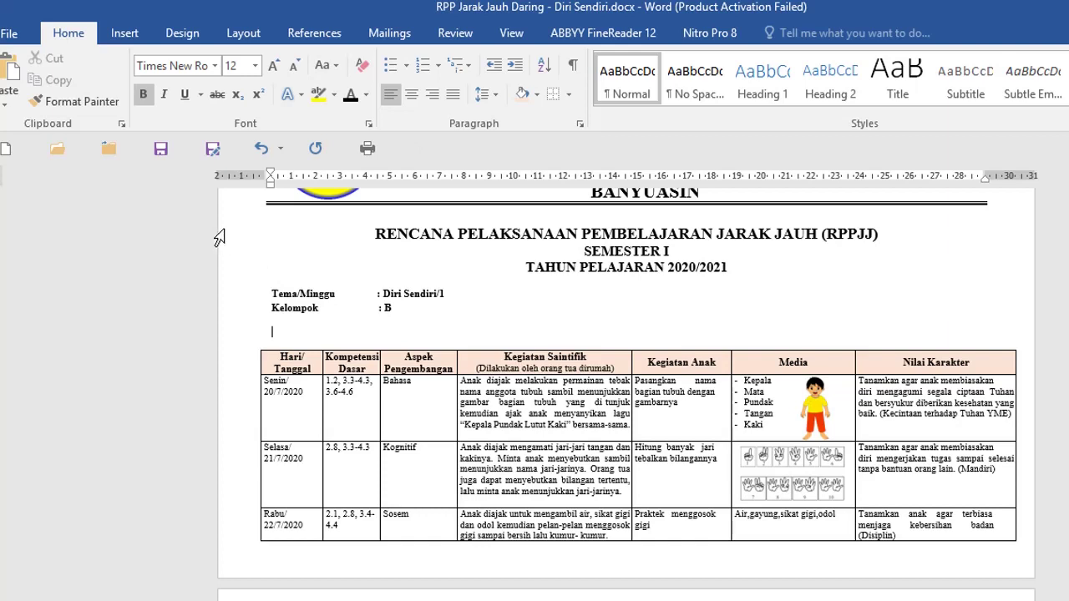
Step: Insert a table with seven columns and three rows on the empty line below the Kelompok row
left_click(126, 35)
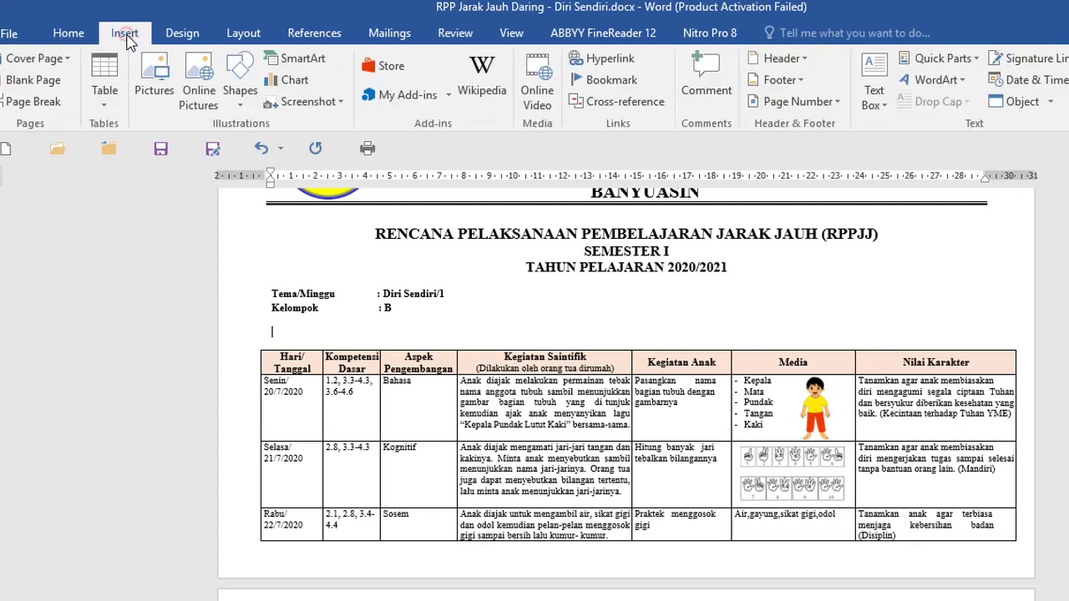
left_click(104, 79)
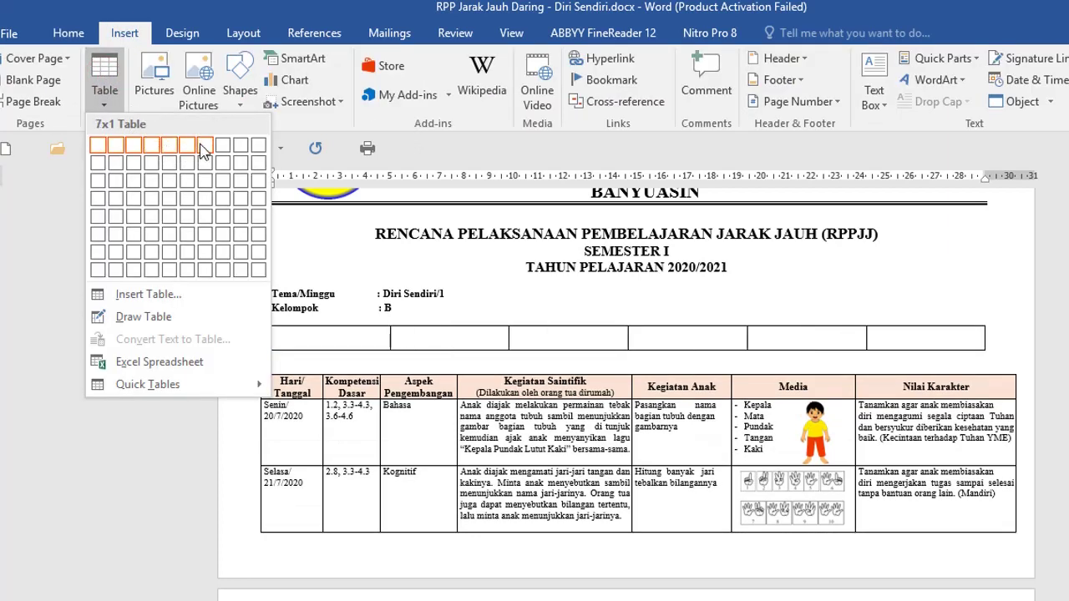
left_click(209, 194)
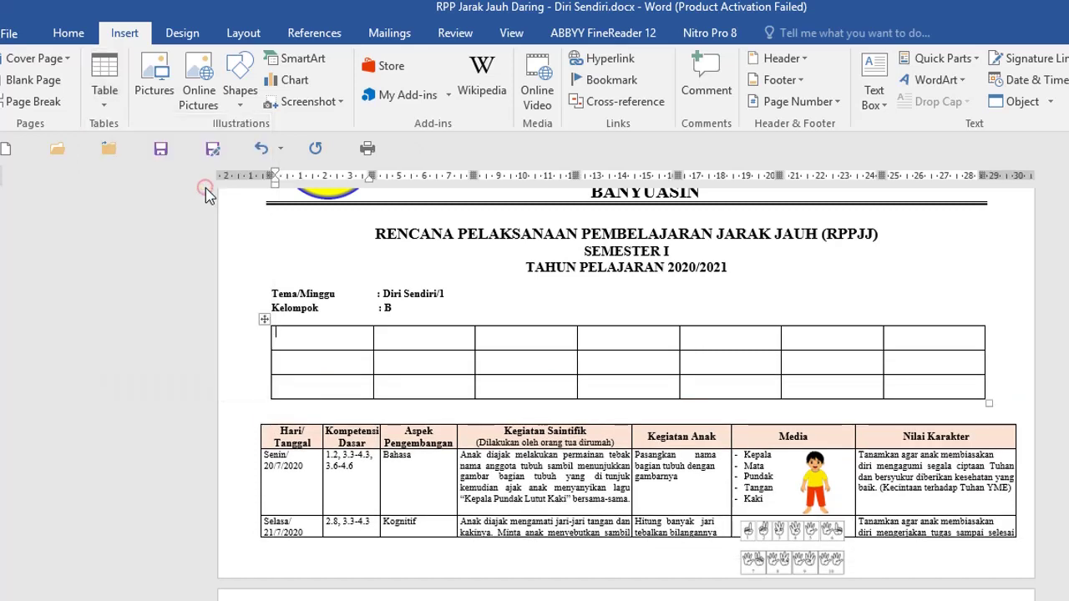
Step: Resize the new table's columns to match the column widths of the existing weekly lesson table beneath it
scroll(336, 377, "down", 1)
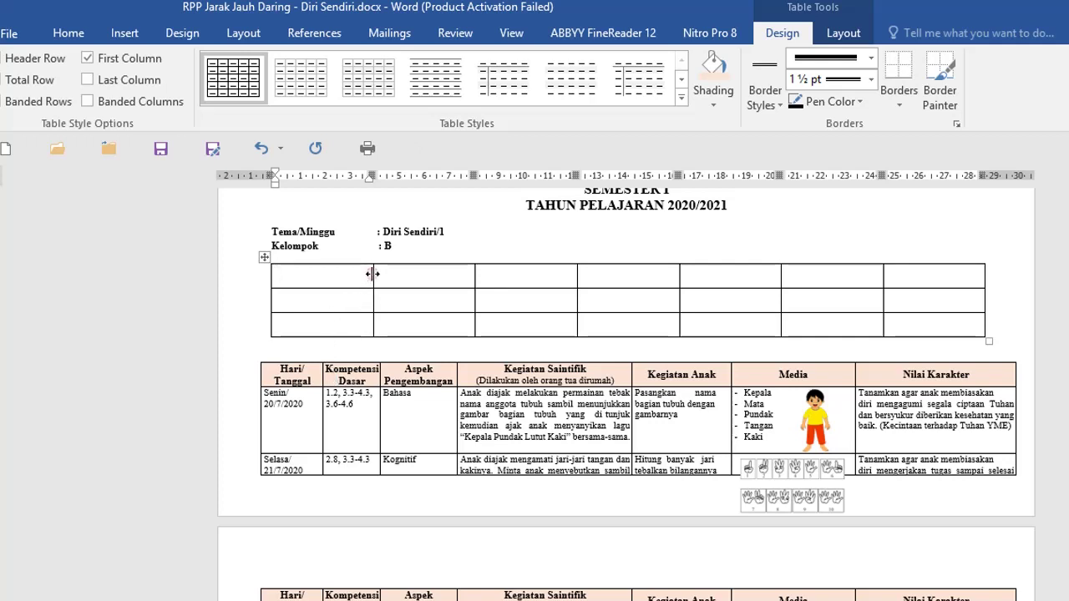
left_click_drag(373, 277, 325, 284)
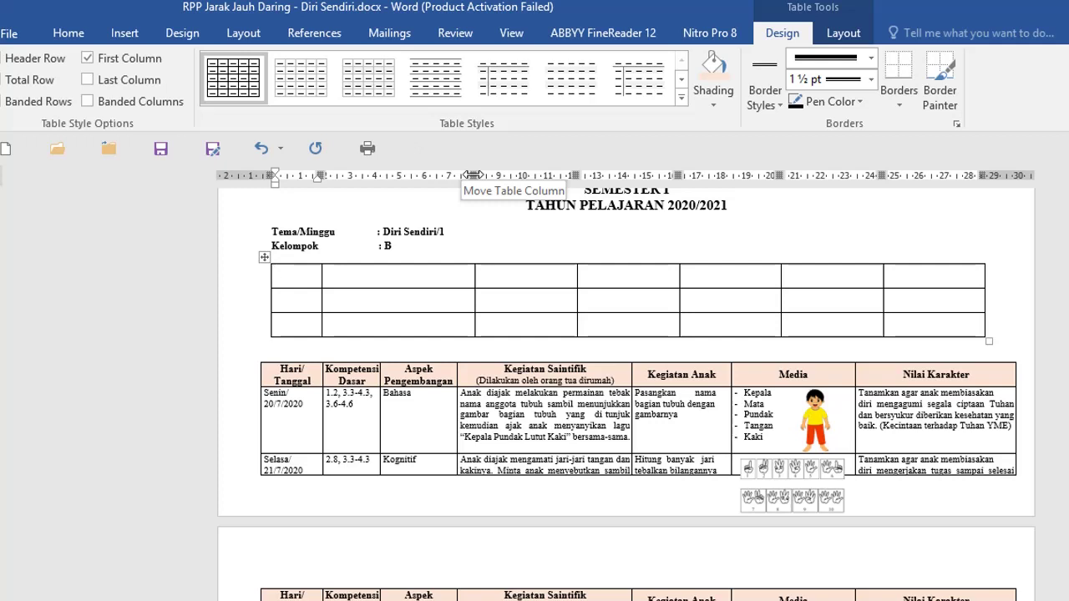
left_click_drag(474, 174, 383, 189)
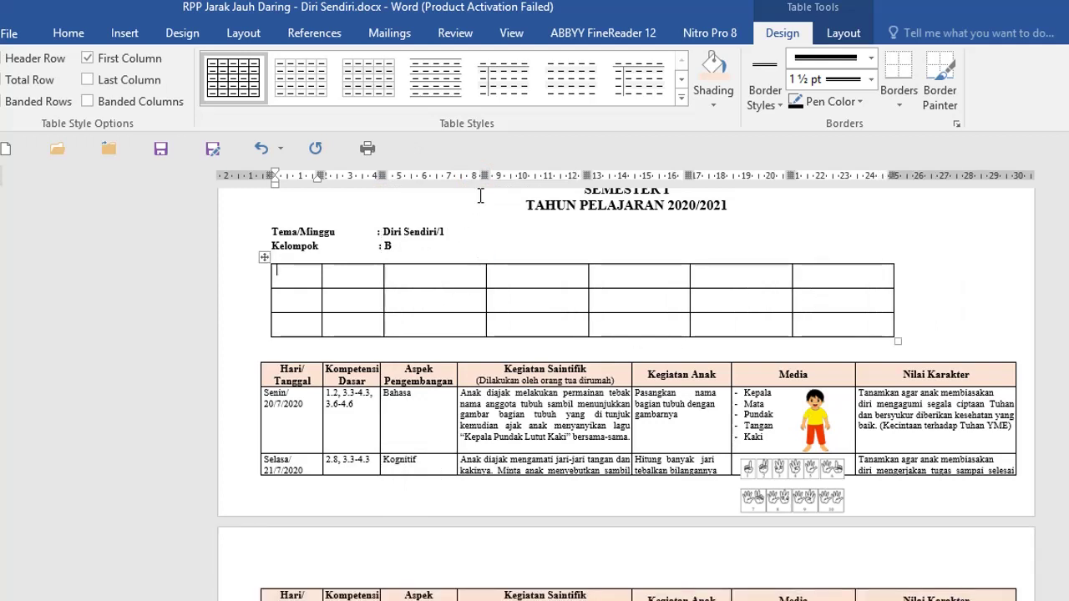
left_click_drag(485, 175, 459, 177)
left_click_drag(558, 176, 632, 177)
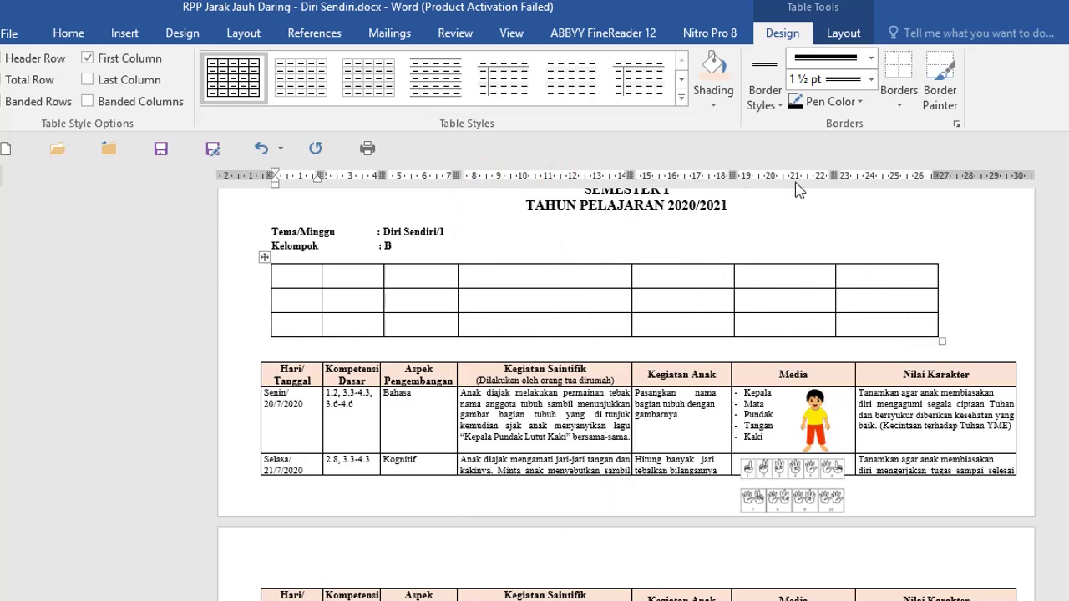
left_click_drag(836, 175, 857, 175)
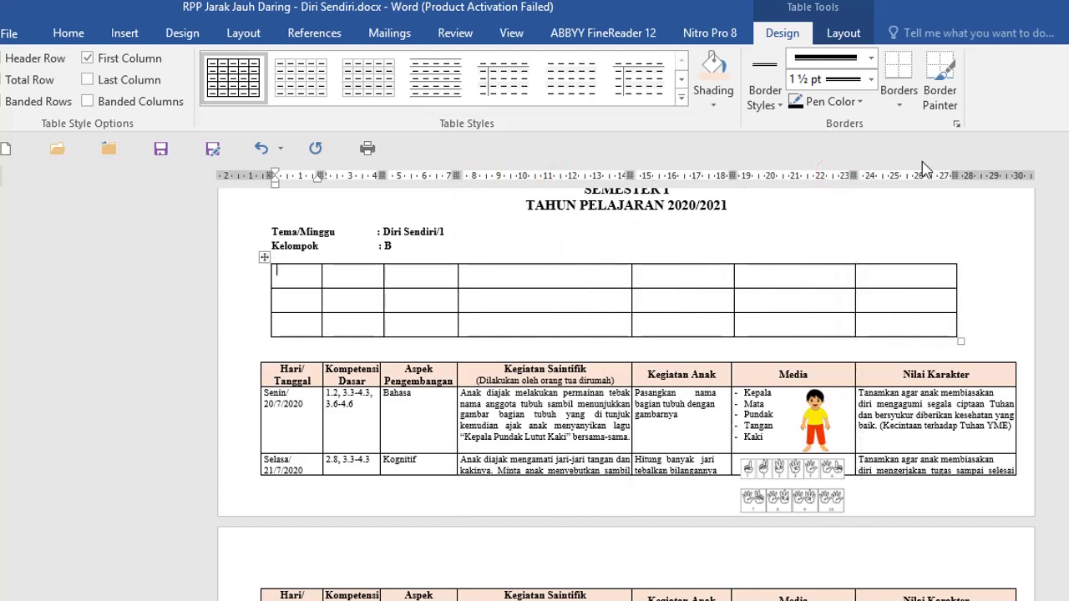
left_click_drag(953, 176, 1016, 176)
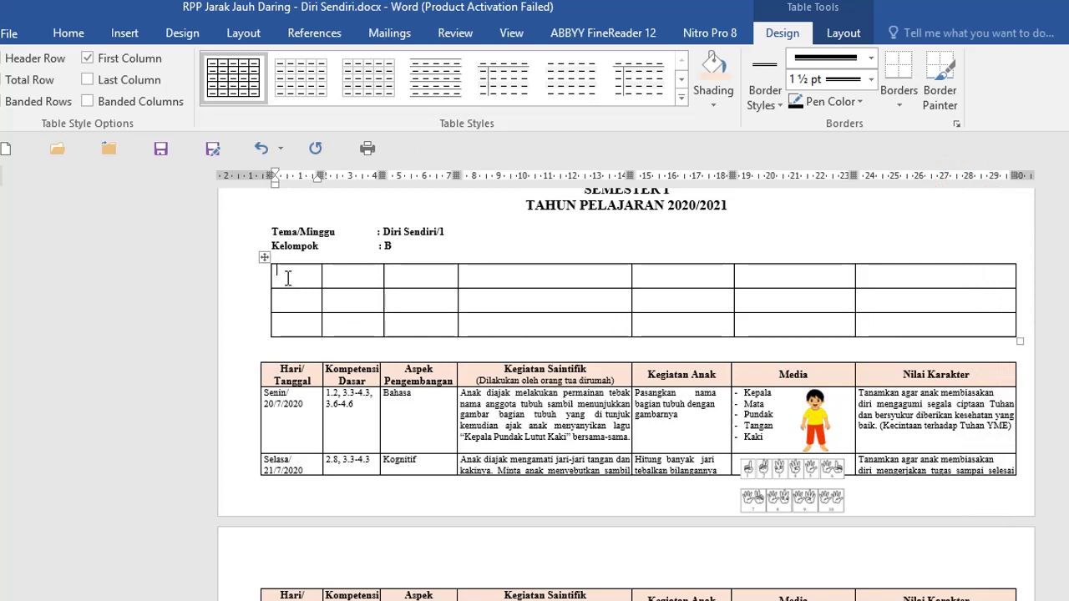
Step: Center the first row of the new table horizontally
left_click_drag(287, 275, 951, 281)
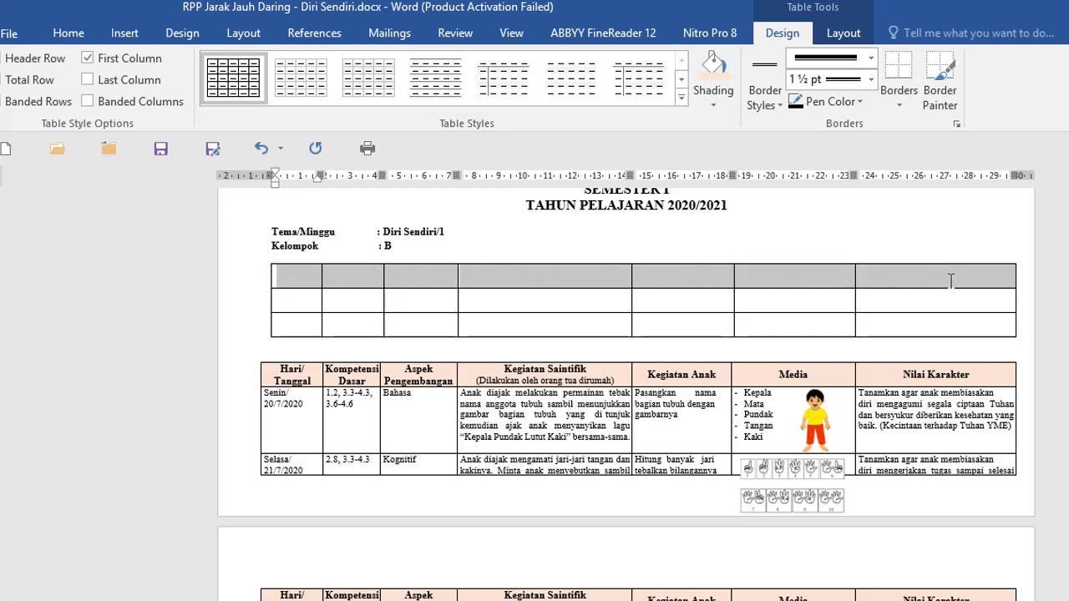
left_click(69, 33)
left_click(408, 94)
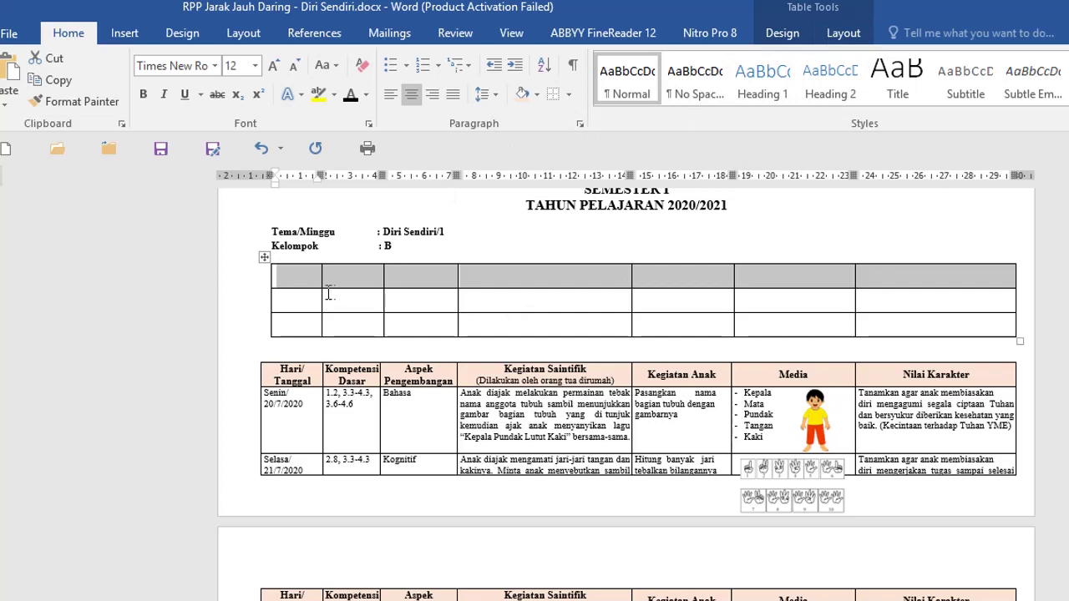
Step: Fill the new table's first five header cells with Hari / tannggal, Kompetensi Dasar, Aspek Pengembangan, Kegiatan Saintifik and Kegiatan anak
left_click(303, 283)
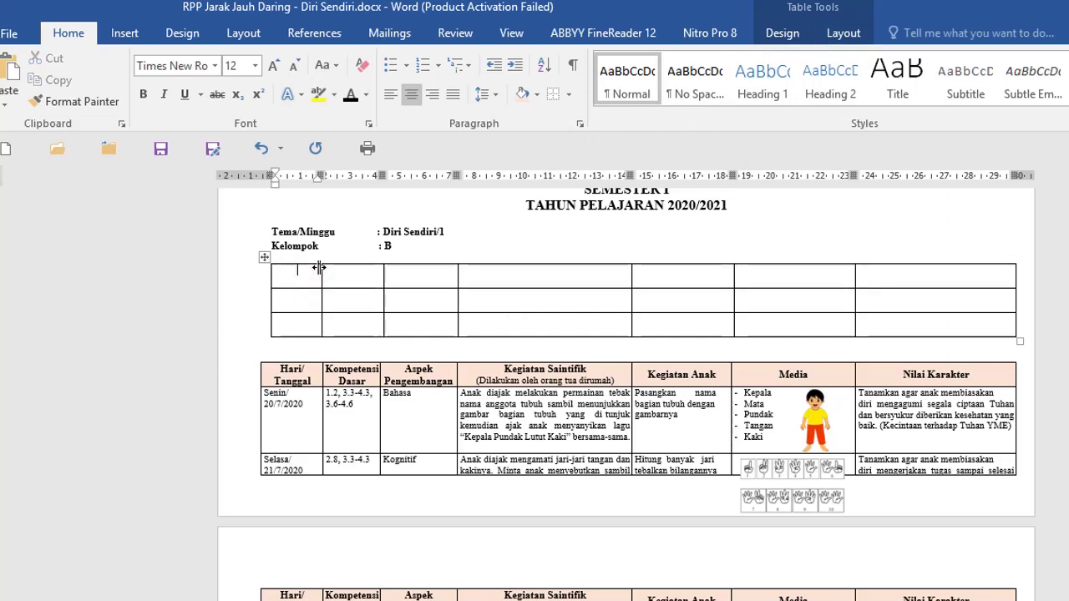
type("Hari / tanngal")
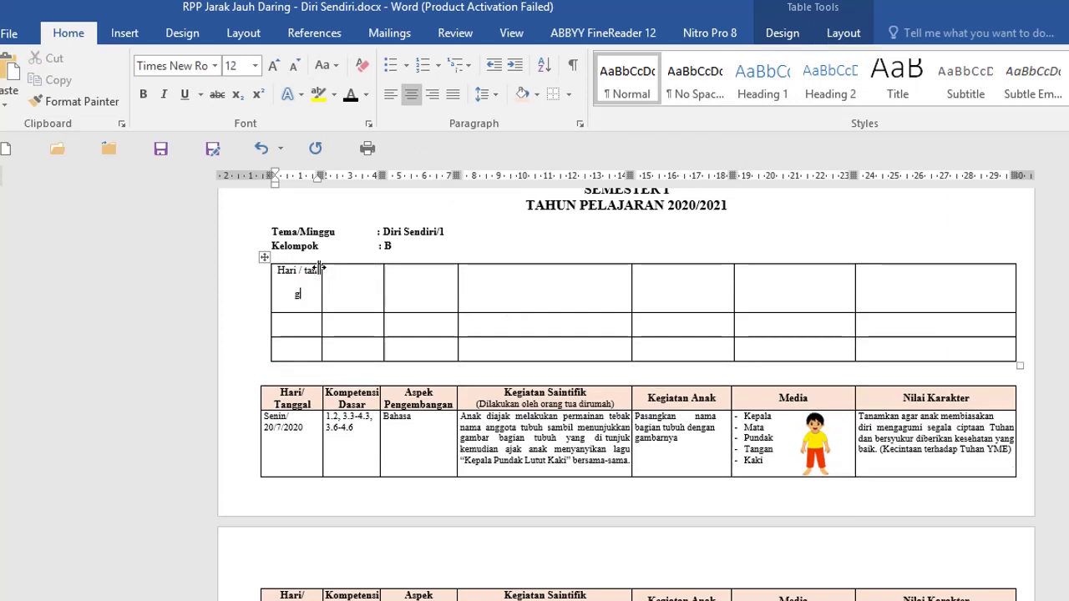
key("Tab")
type("Kompetensi Dasar")
key("Tab")
type("Aspek Pengembangan")
key("Tab")
type("Kegiatan Saintifik")
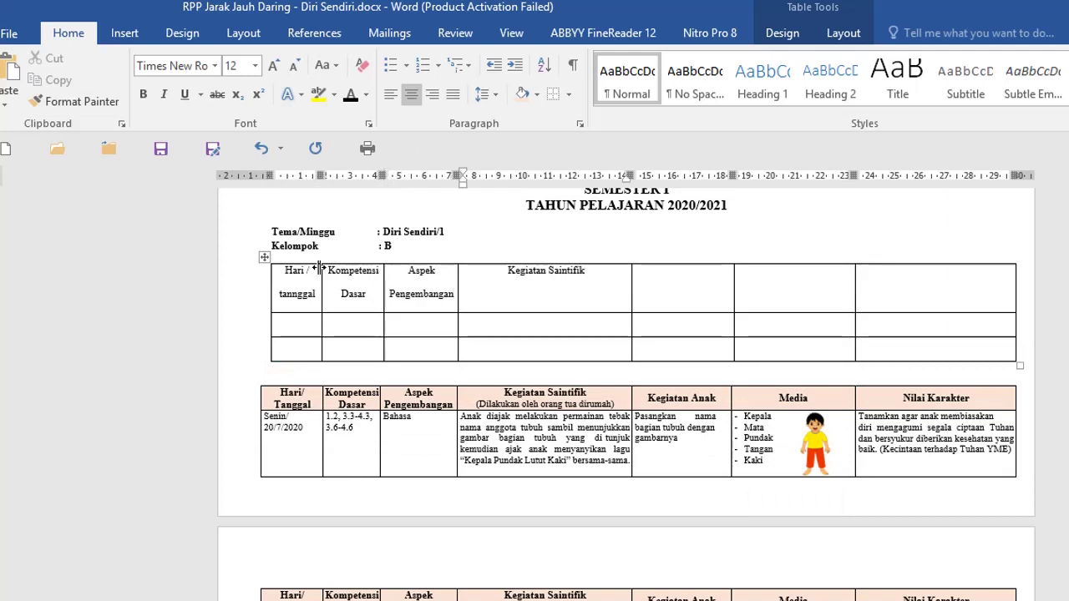
key("Tab")
type("Kegiatan anak")
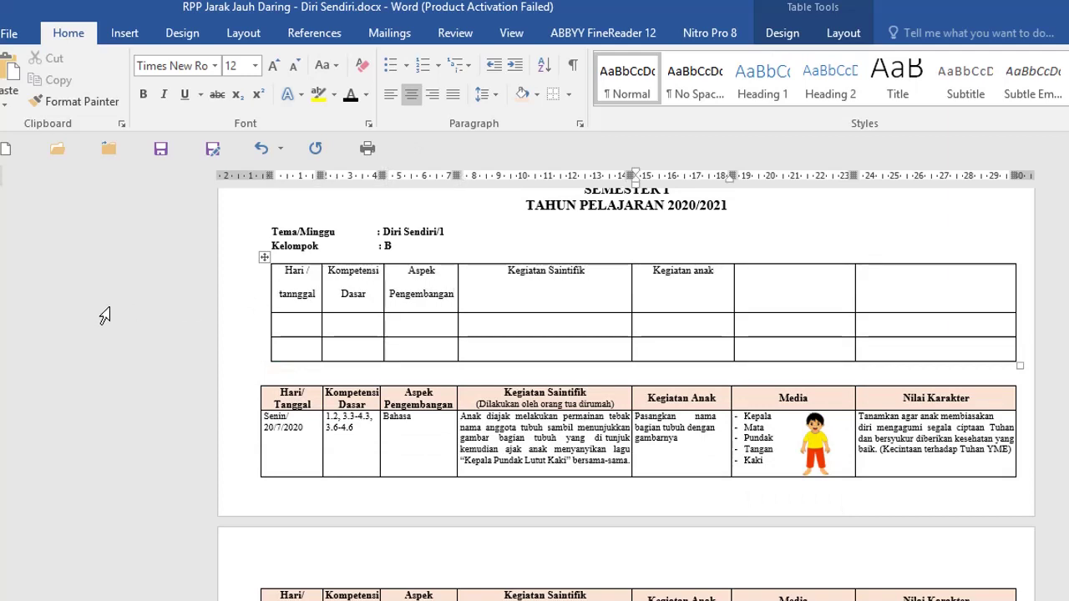
Step: Set the line spacing of the new table's header row to 1.0 and check its paragraph settings
left_click(292, 309)
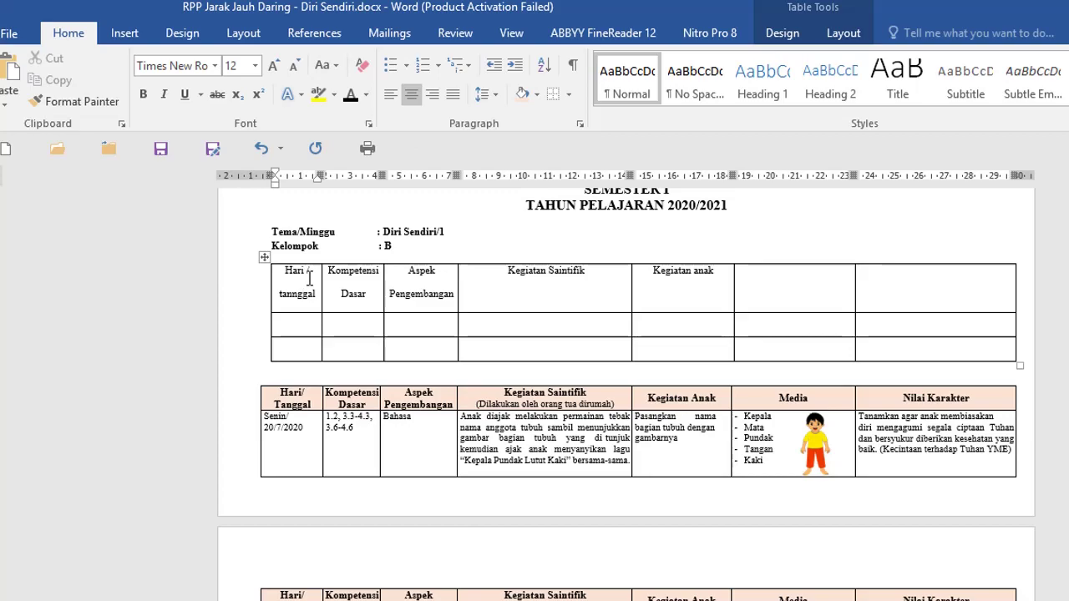
left_click(301, 293)
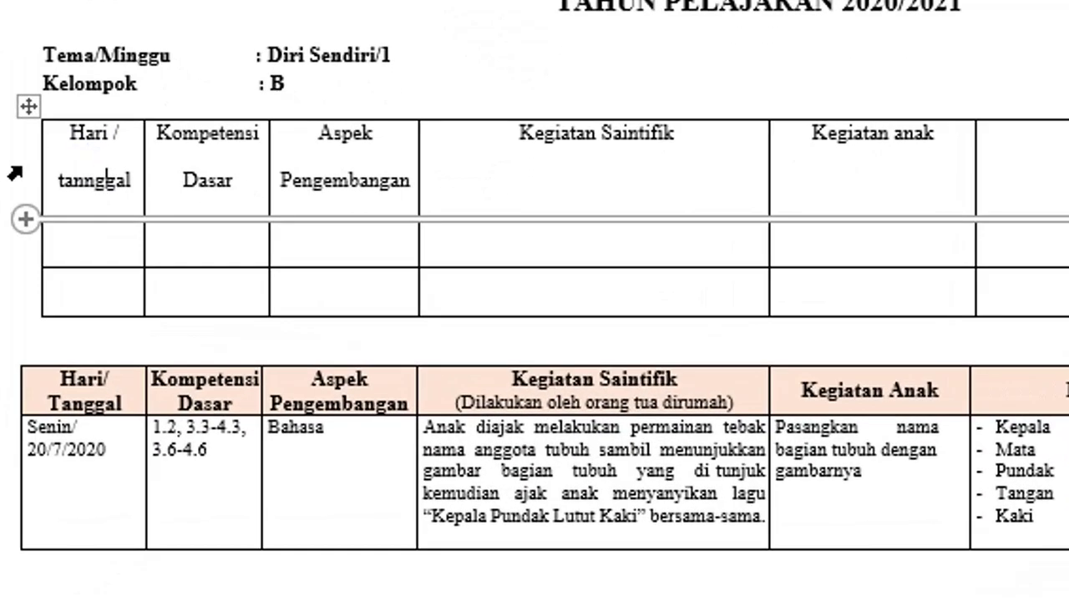
left_click(8, 172)
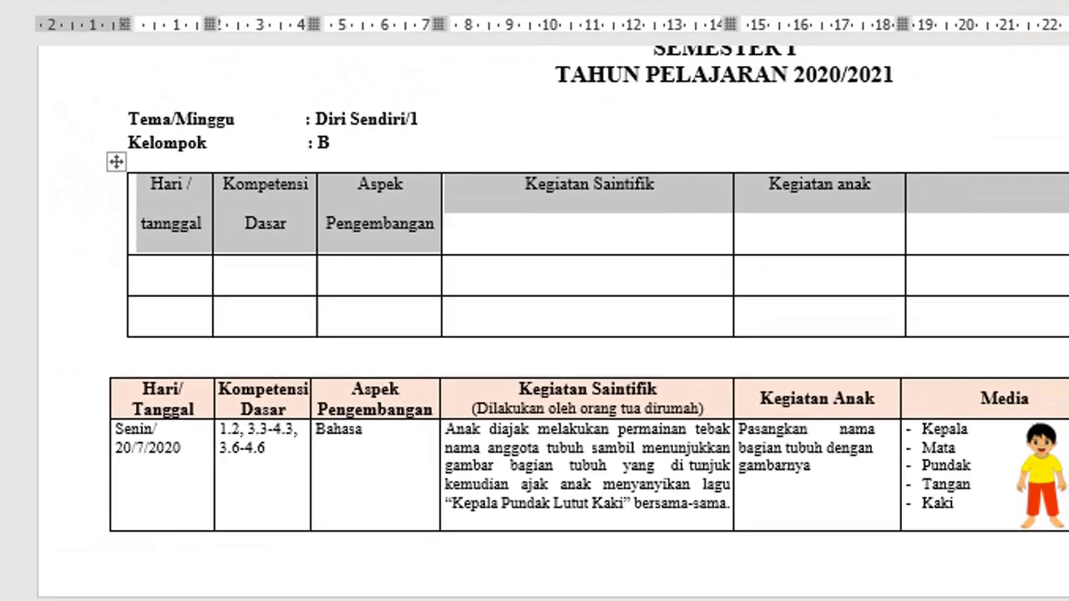
left_click(518, 99)
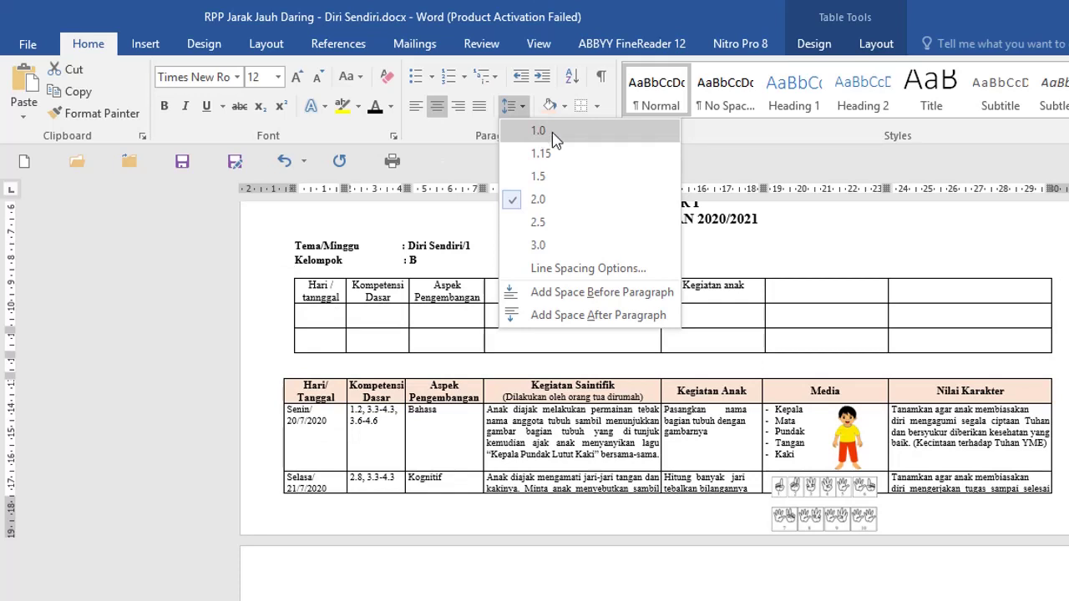
left_click(538, 132)
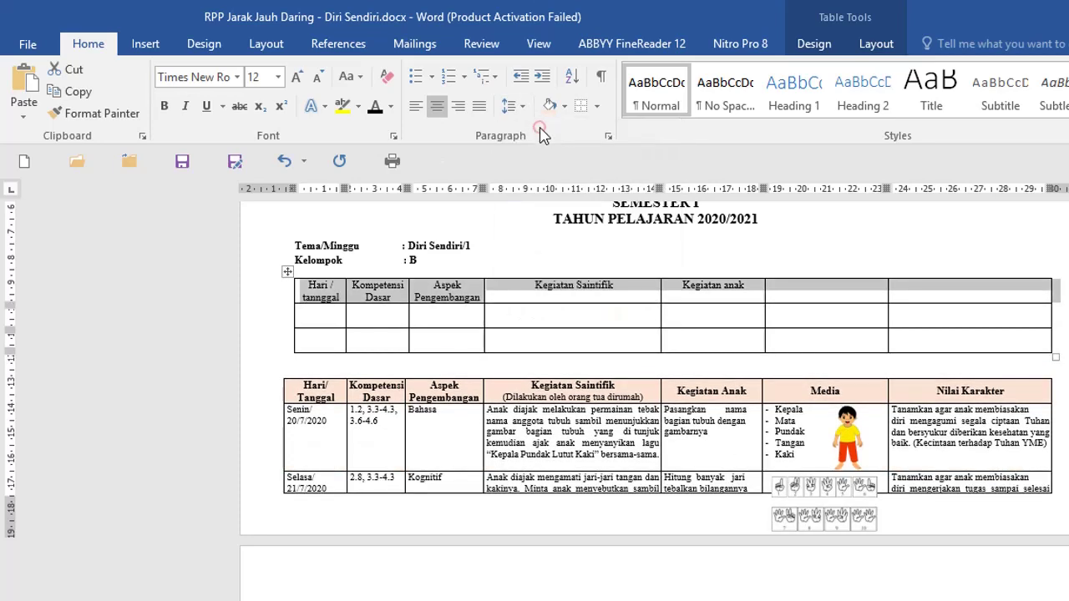
left_click(608, 137)
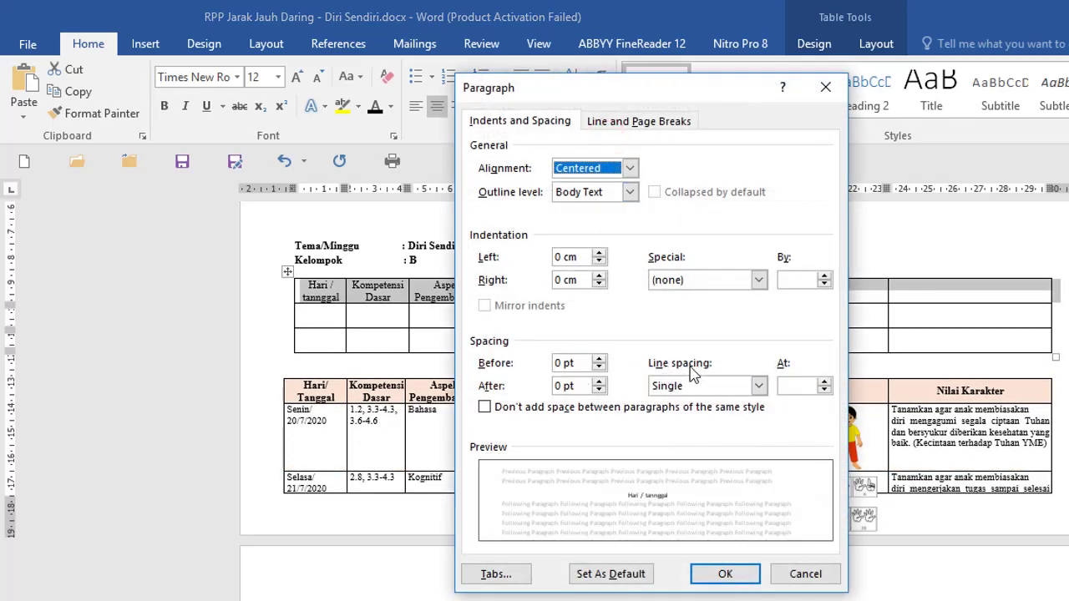
left_click(718, 574)
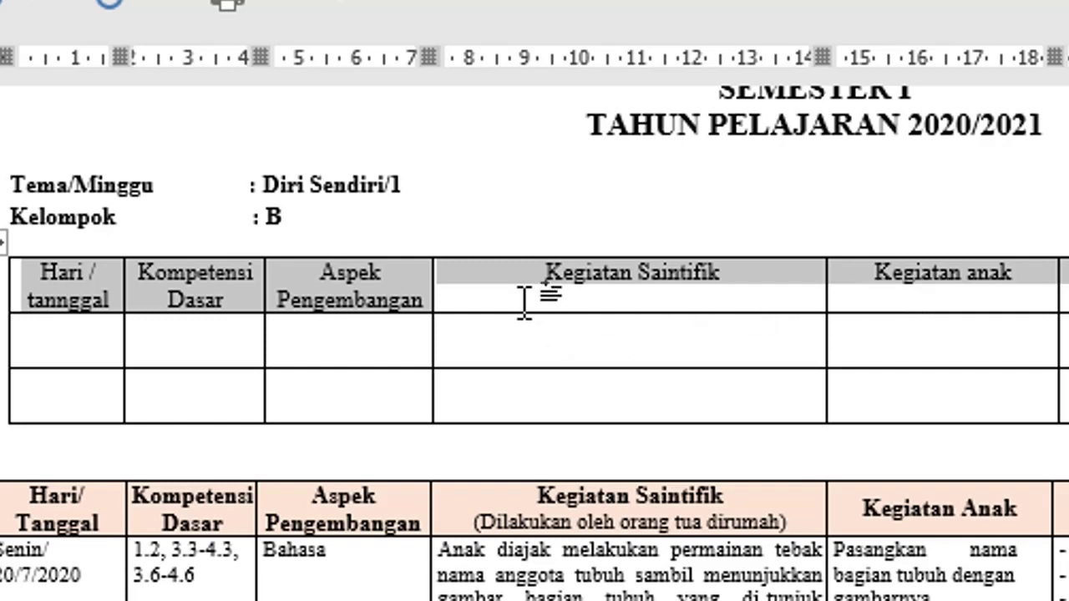
Step: Center the new table's header text both horizontally and vertically within its cells
left_click(677, 276)
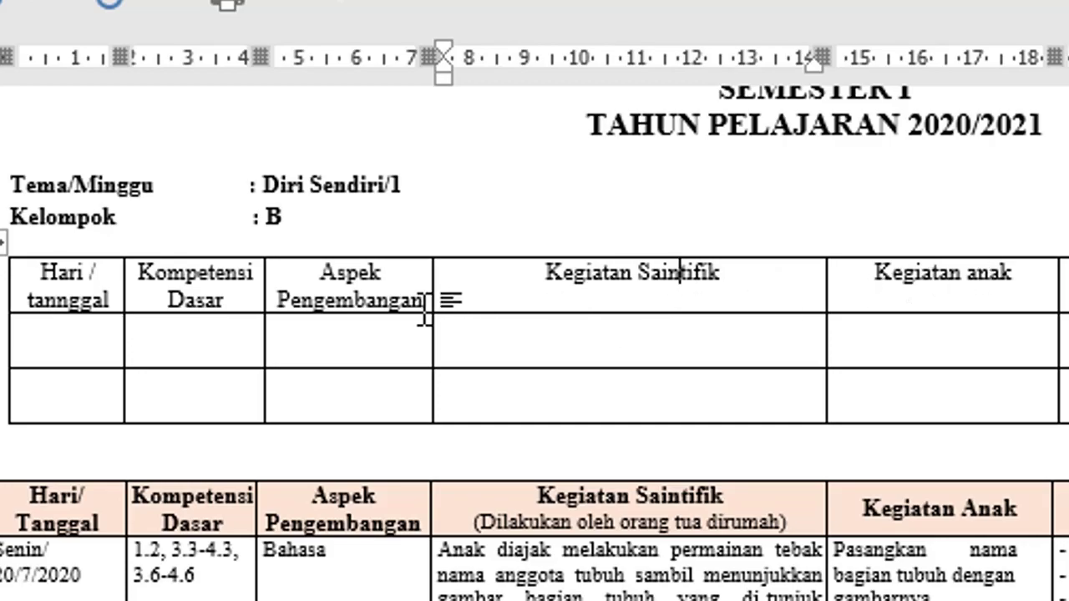
left_click(66, 284)
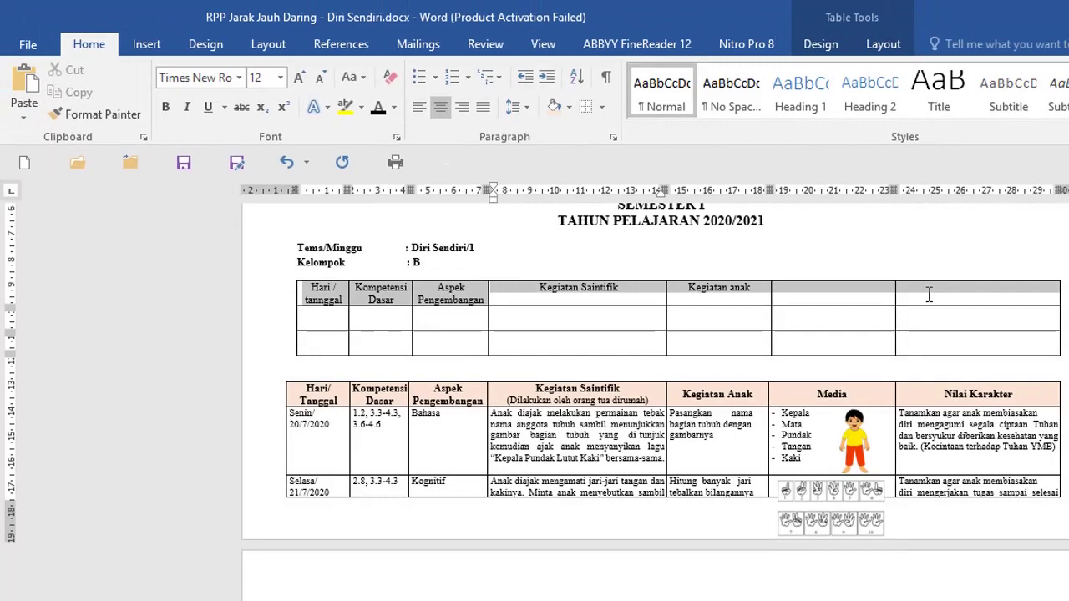
left_click(883, 46)
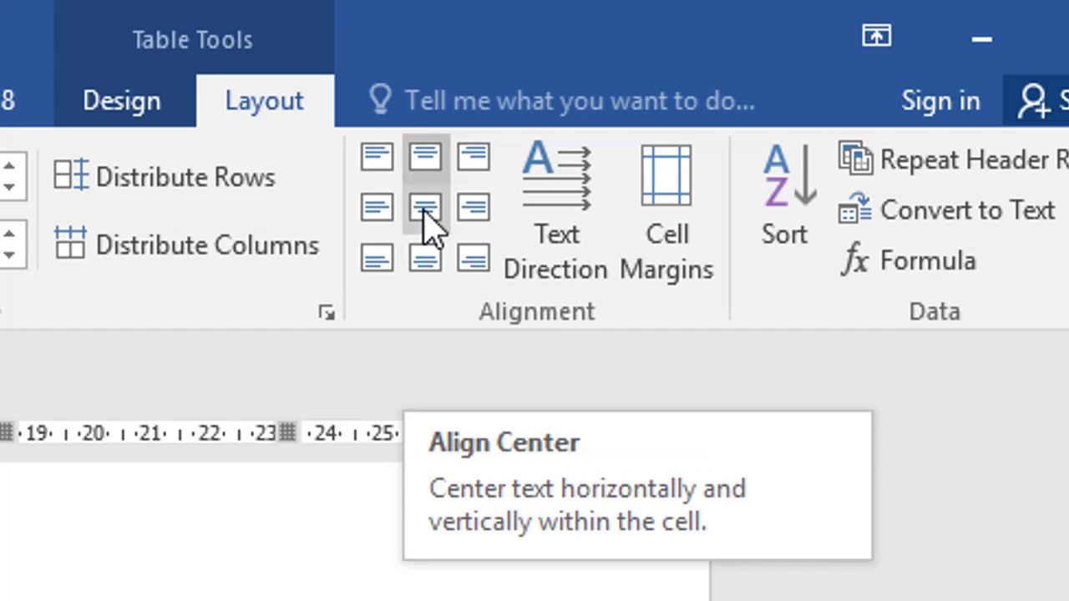
left_click(424, 208)
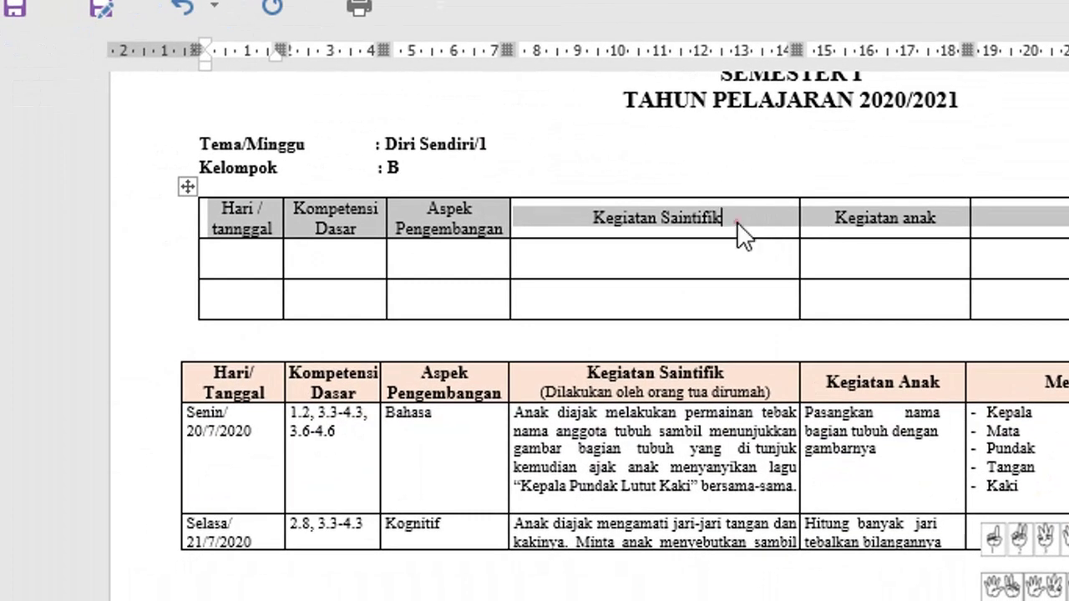
left_click(736, 222)
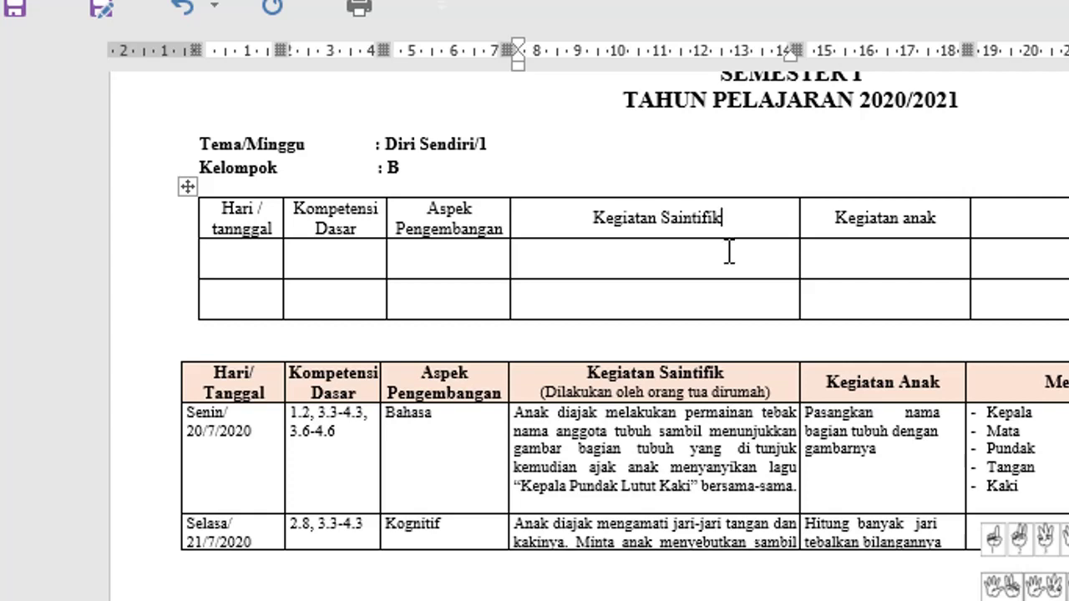
Step: Shade the new table's header row with the lightest orange theme color
left_click(108, 224)
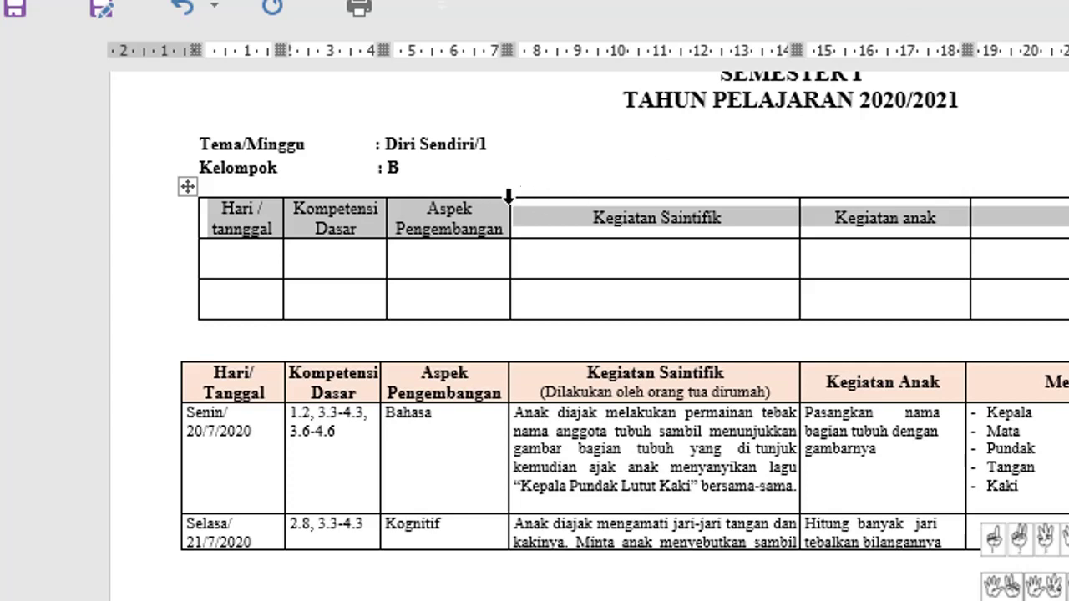
left_click(261, 236)
left_click(167, 216)
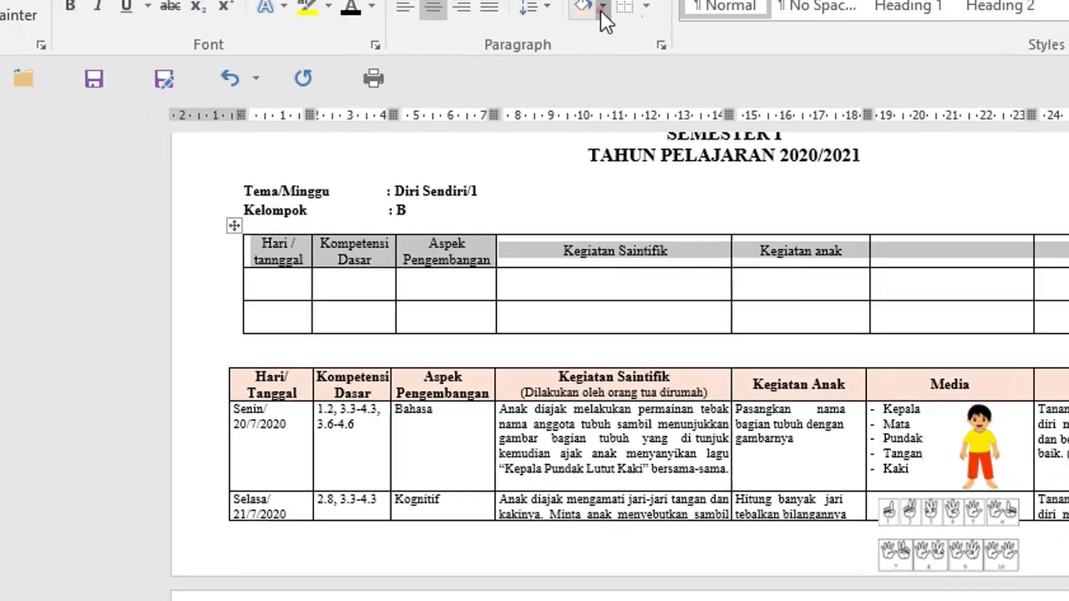
left_click(561, 107)
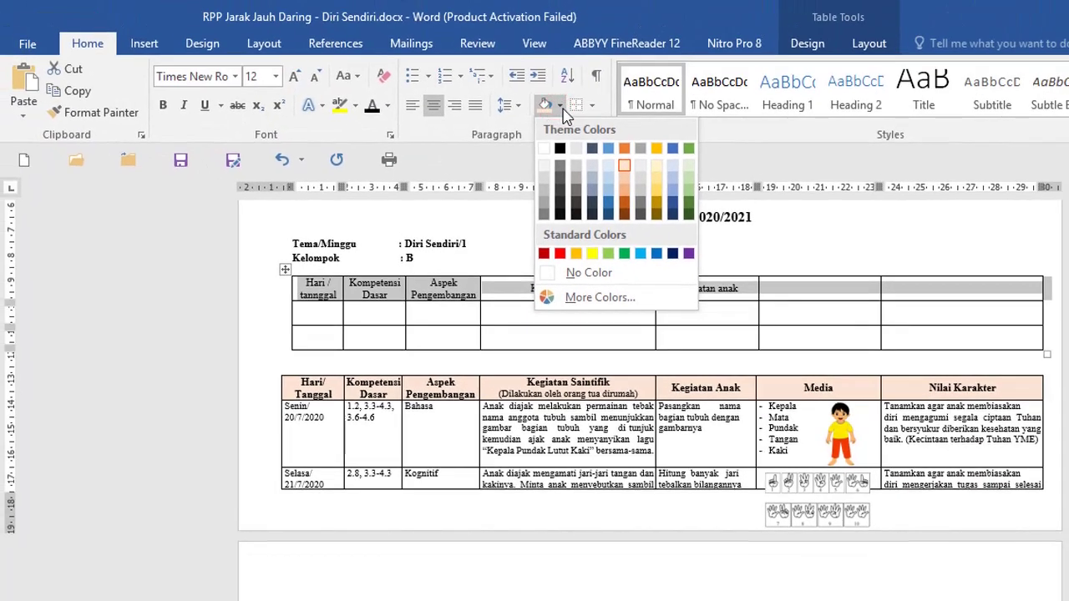
left_click(625, 166)
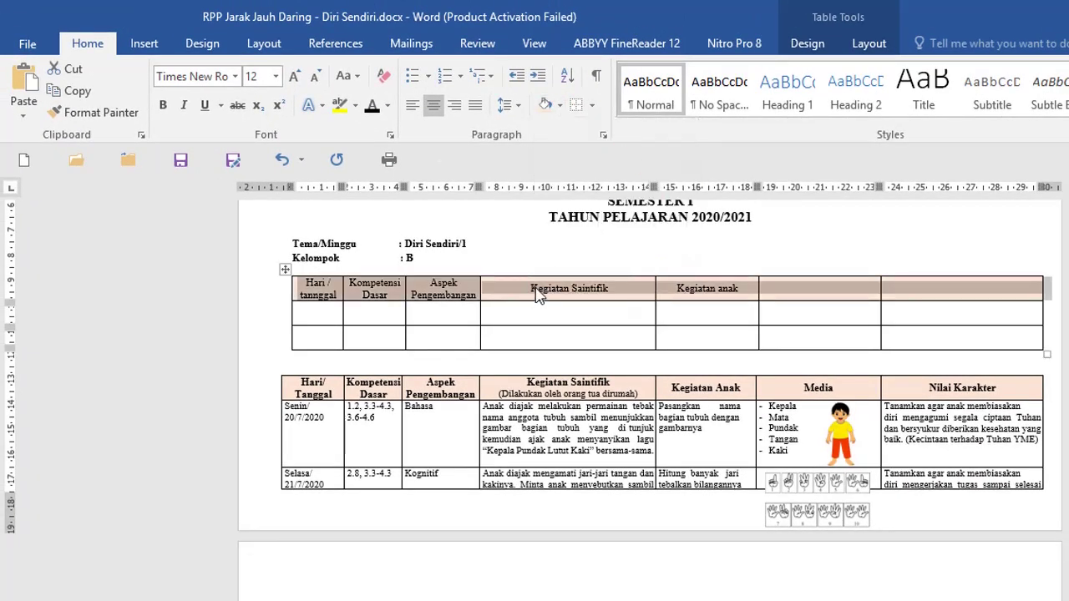
left_click(539, 297)
Step: Add one more row at the end of the new table, continuing from its last cell
scroll(425, 351, "down", 1)
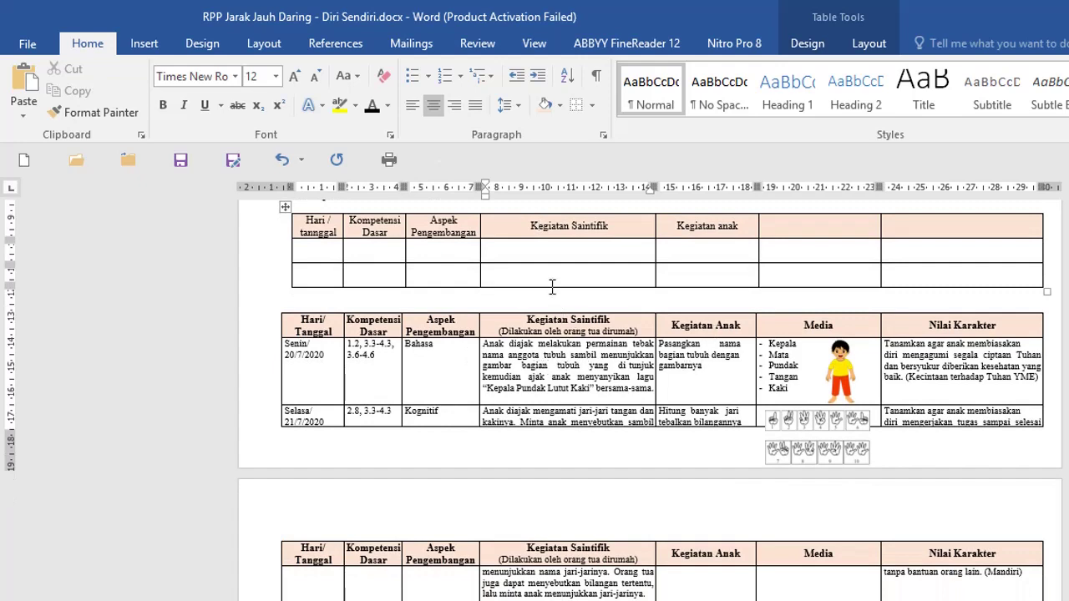
left_click(315, 276)
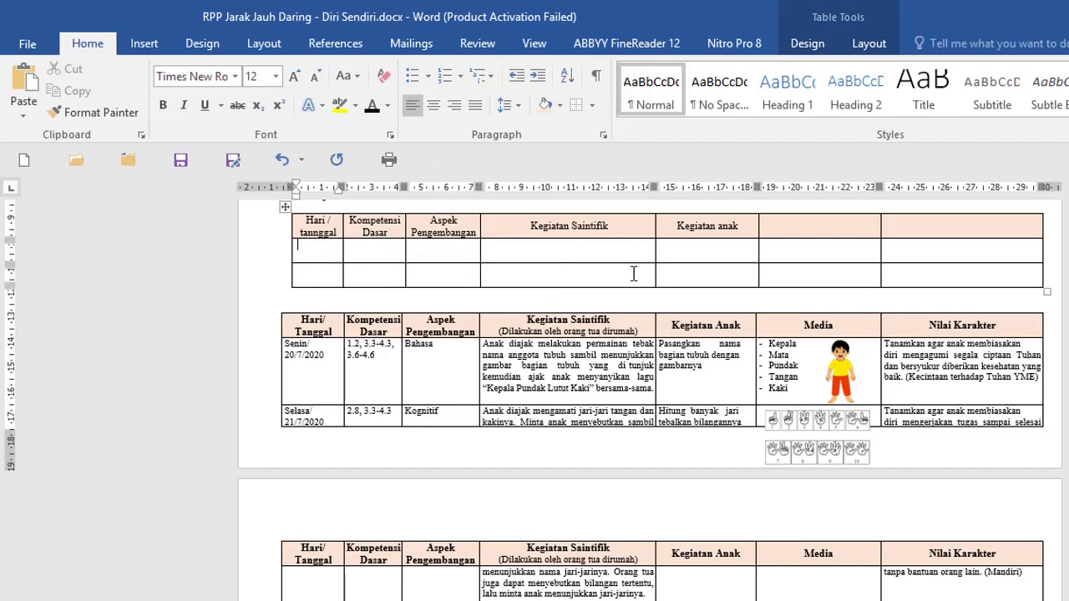
left_click(933, 281)
key("Tab")
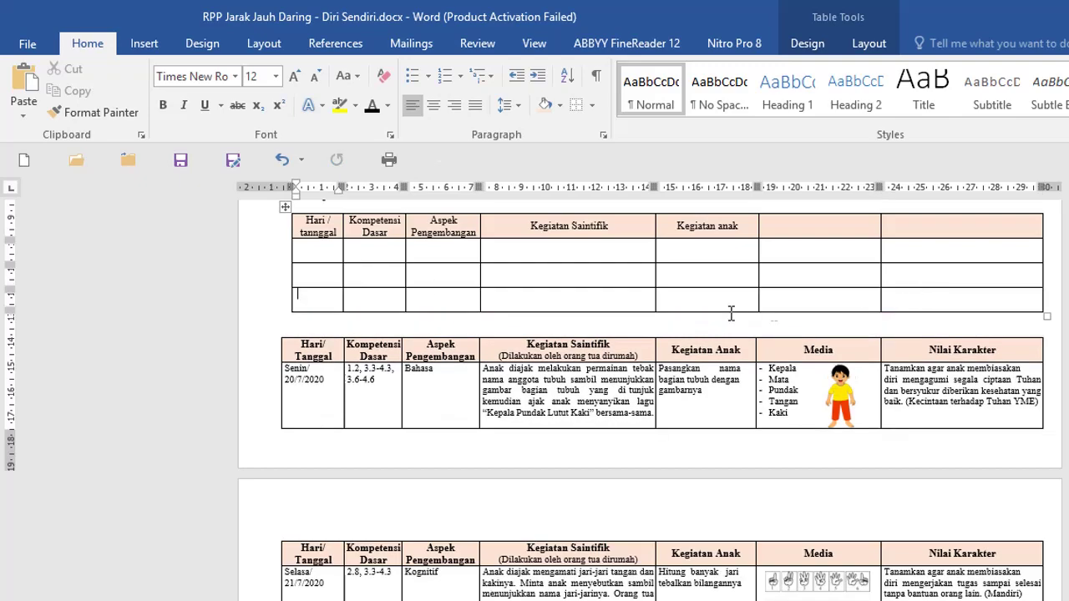
left_click(815, 298)
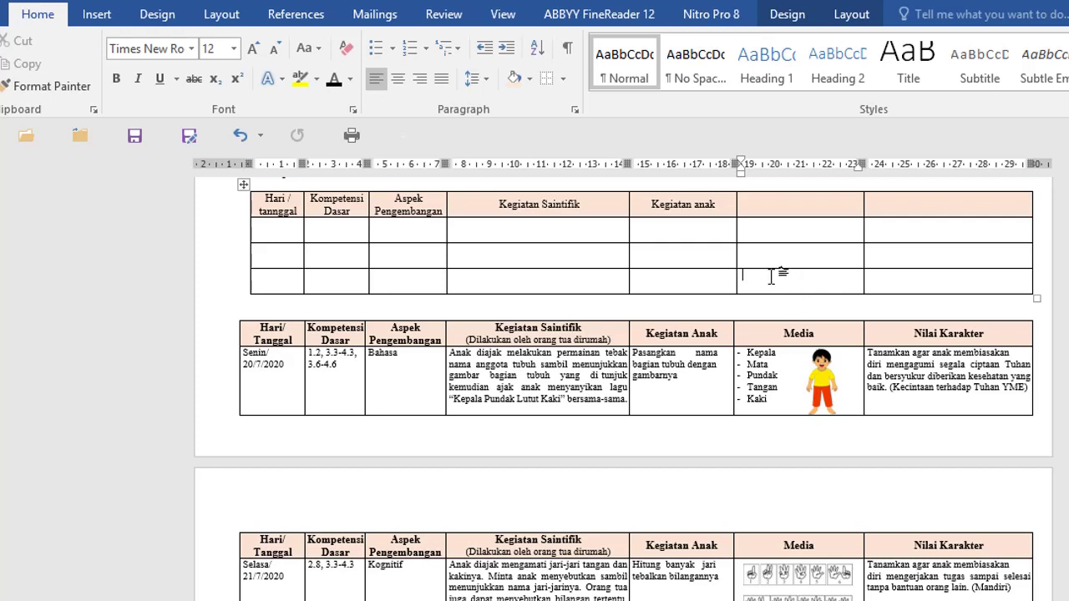
Step: Insert the picture Tubuhku.JPG in the sixth cell of the new table's last row and shrink it to about the column's width
left_click(97, 14)
left_click(117, 48)
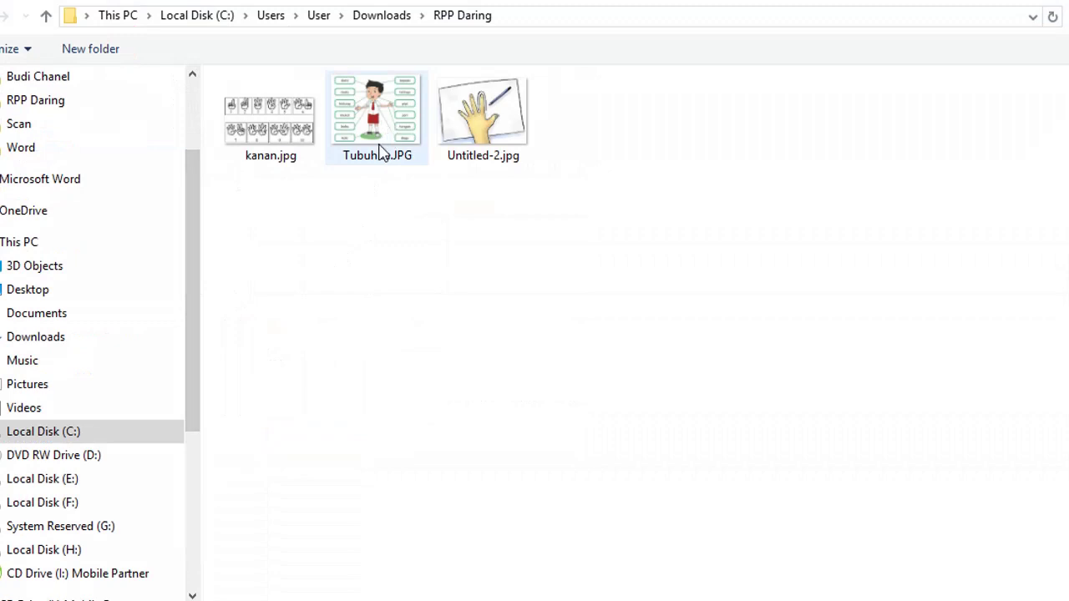
left_click(380, 129)
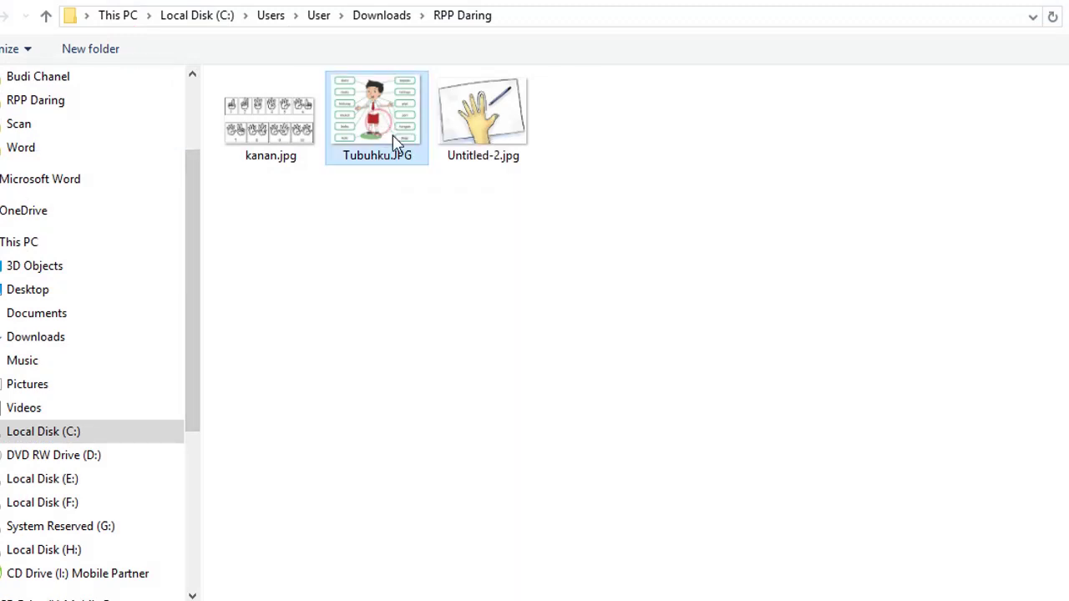
key("Return")
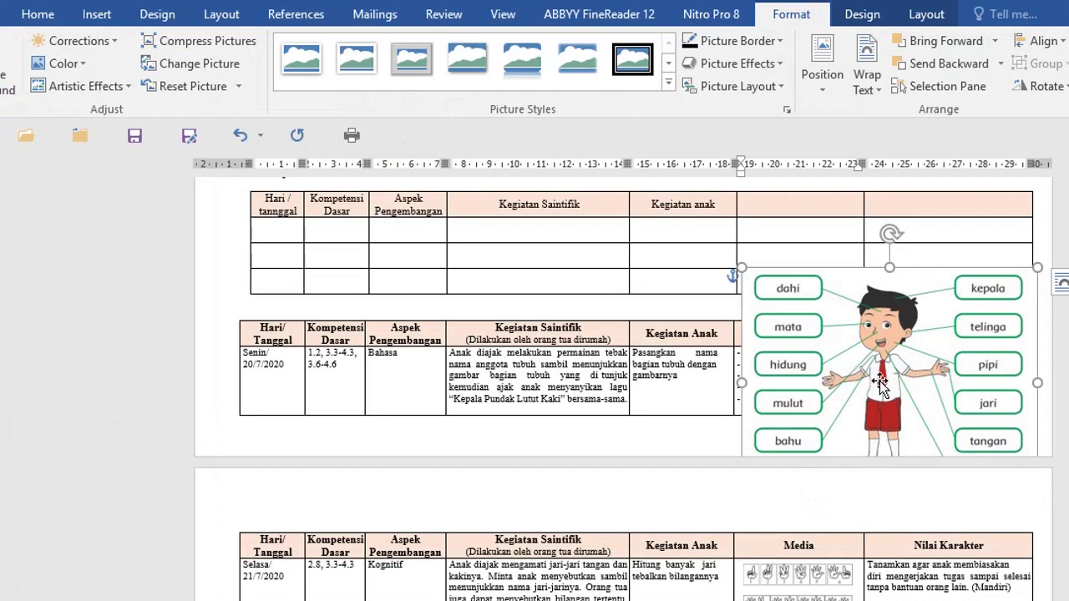
left_click_drag(1036, 267, 871, 398)
left_click_drag(827, 434, 827, 309)
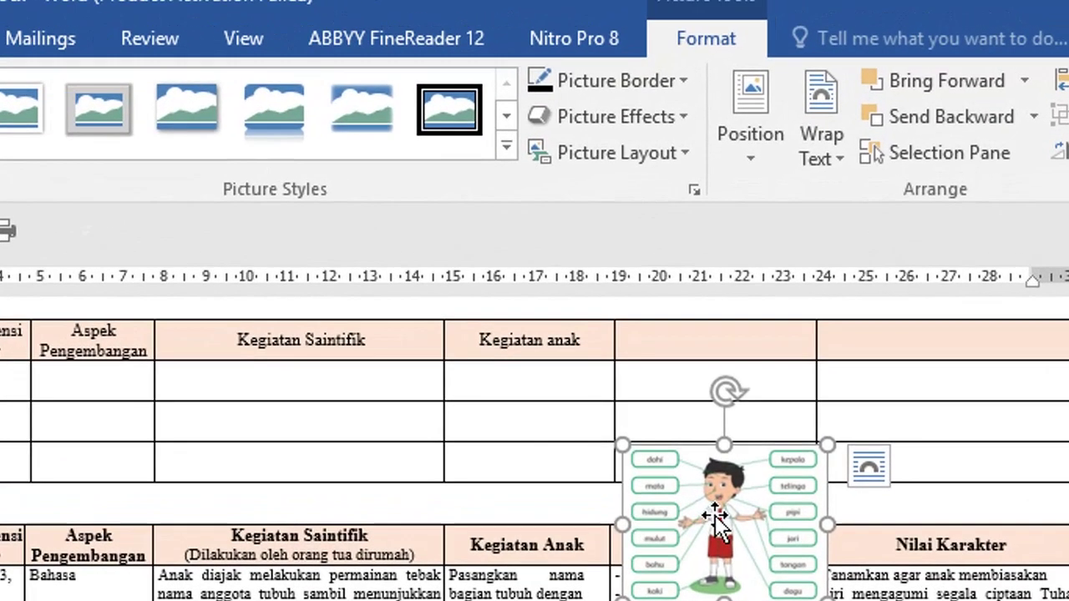
Step: Set the body-parts picture's text wrapping to In Front of Text
left_click(840, 159)
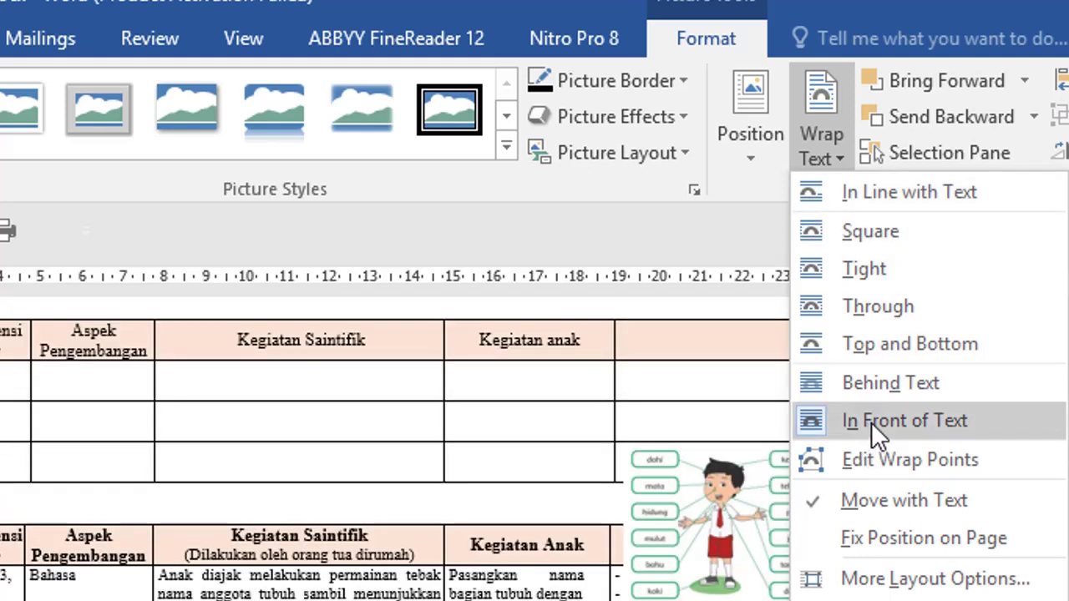
left_click(871, 422)
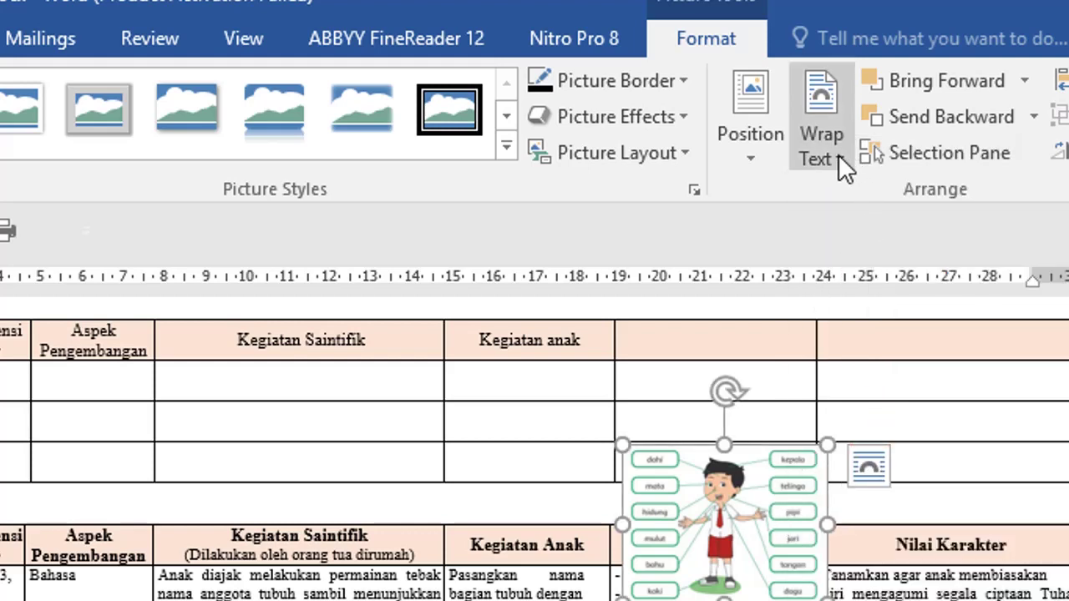
right_click(717, 518)
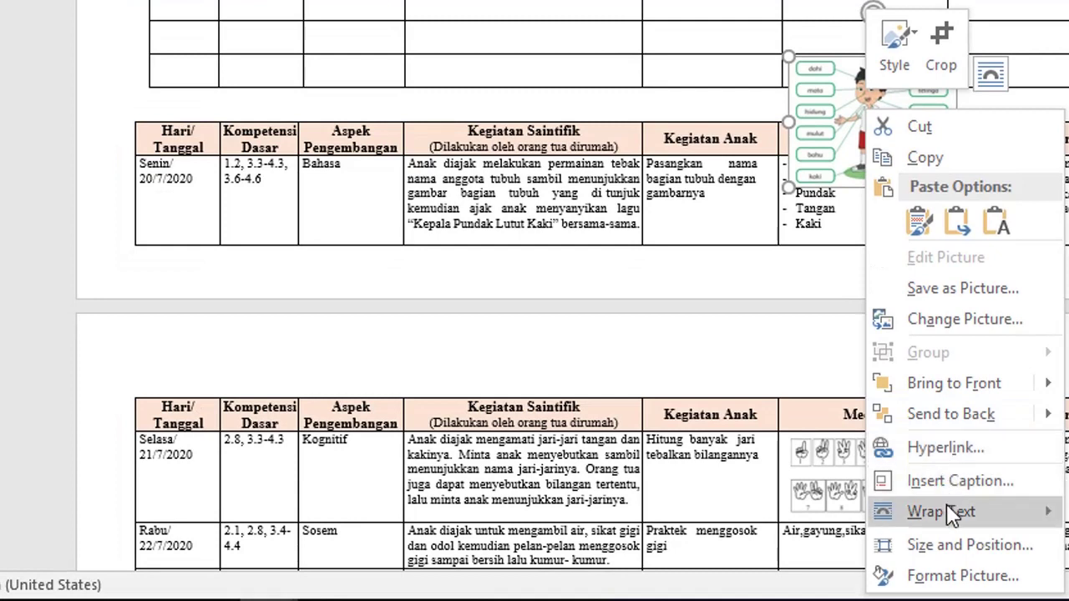
key("Escape")
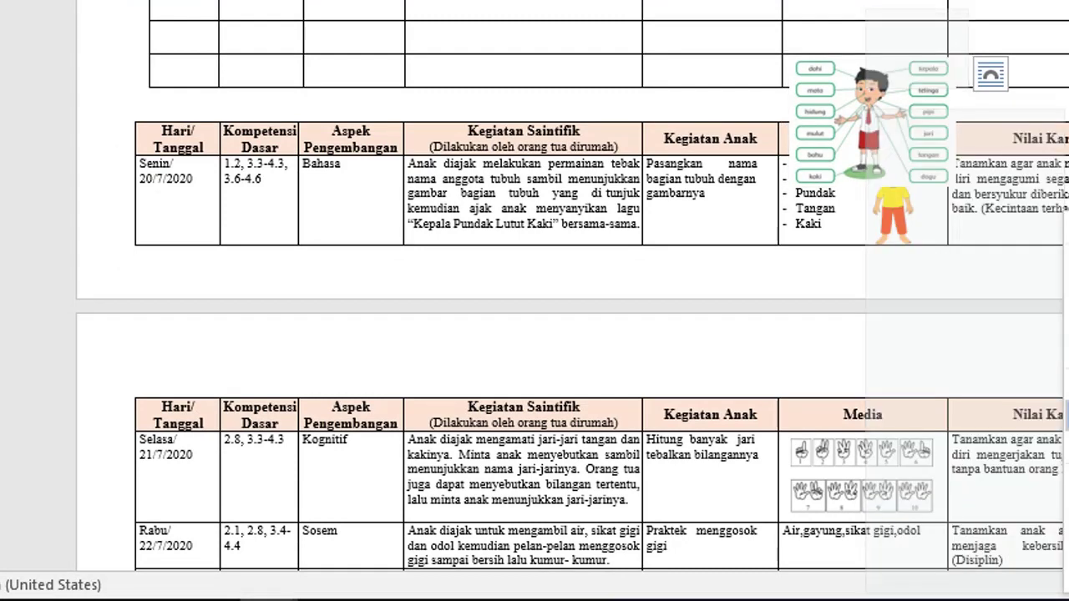
right_click(861, 107)
key("Escape")
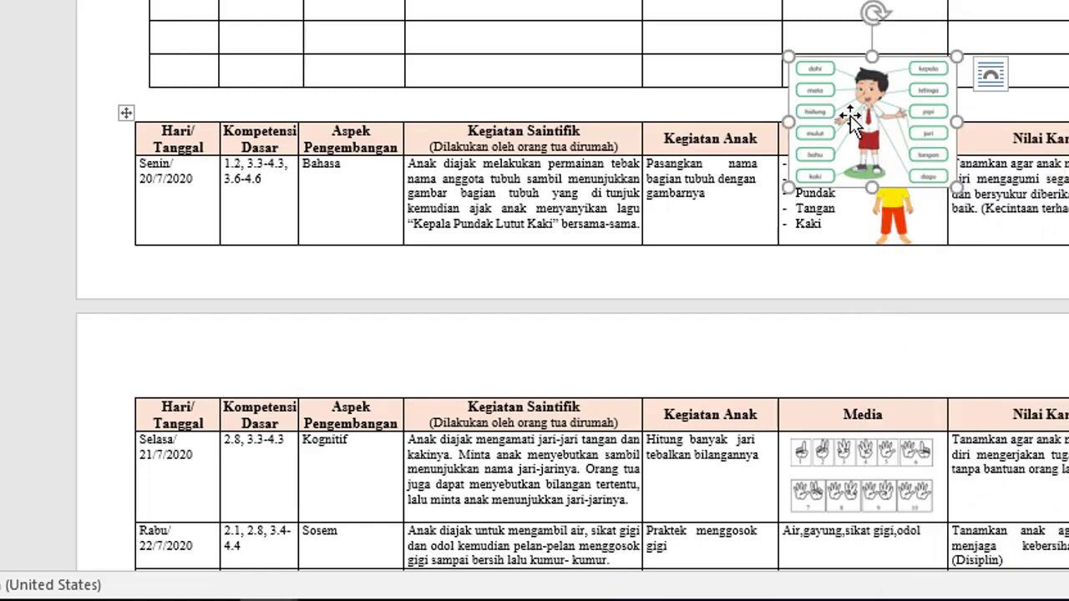
Step: Make the new table's last row taller than the picture by adding four blank lines in its Kegiatan anak cell
left_click(757, 72)
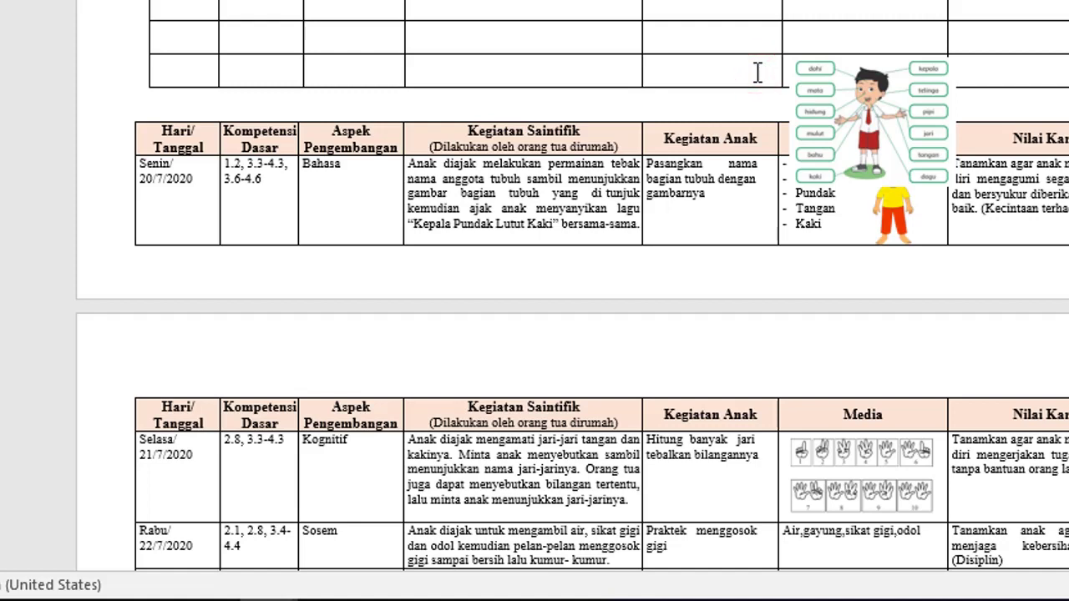
key("Return")
key("Return")
key("Return")
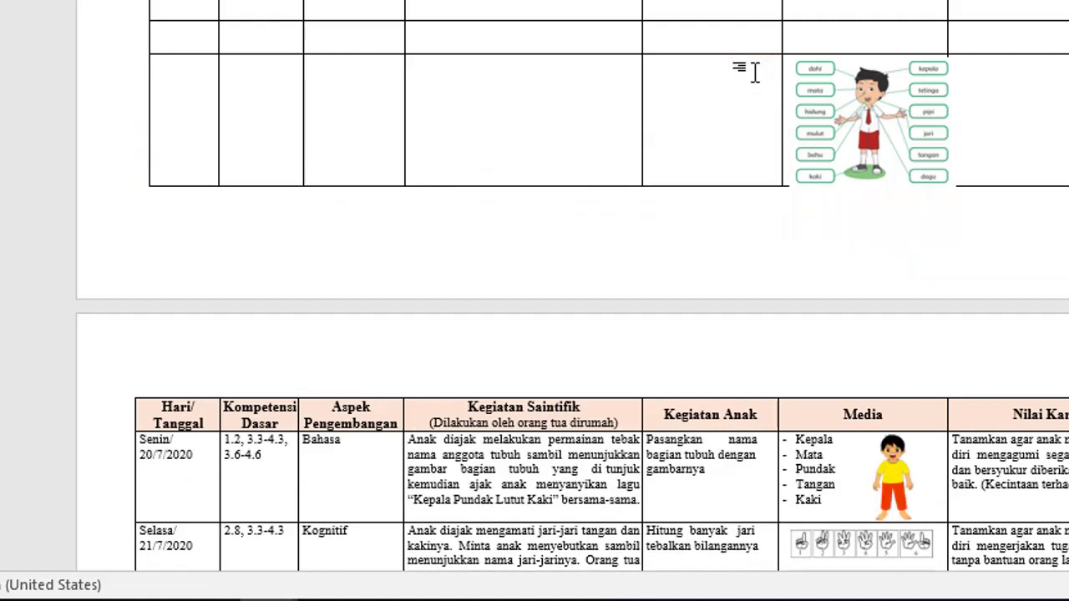
key("Return")
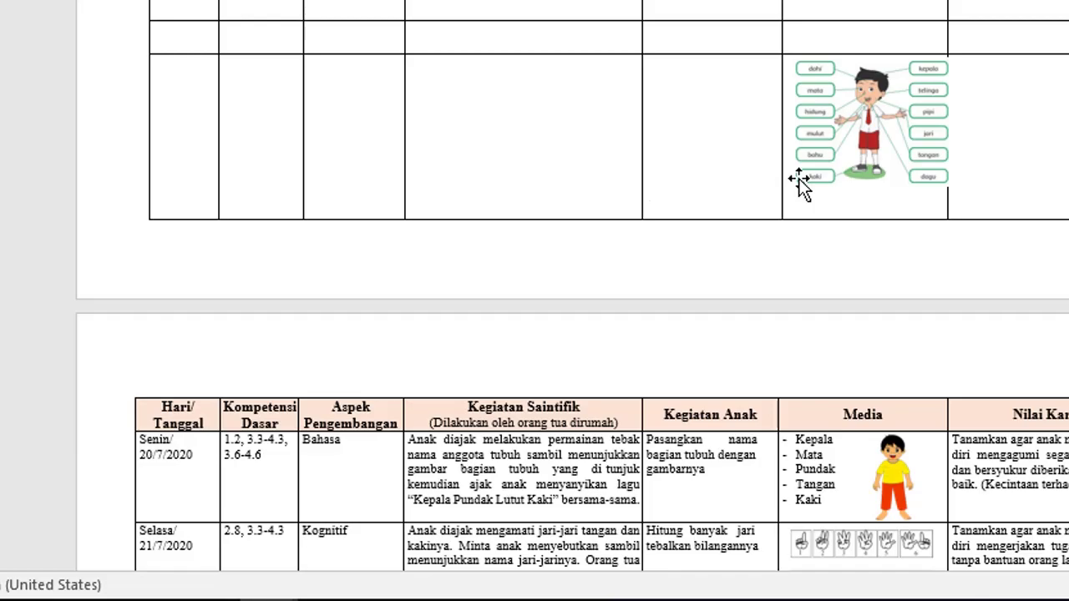
Step: Insert a one-row, three-column table on the blank line between the completed weekly table and the signature block
scroll(799, 178, "down", 3)
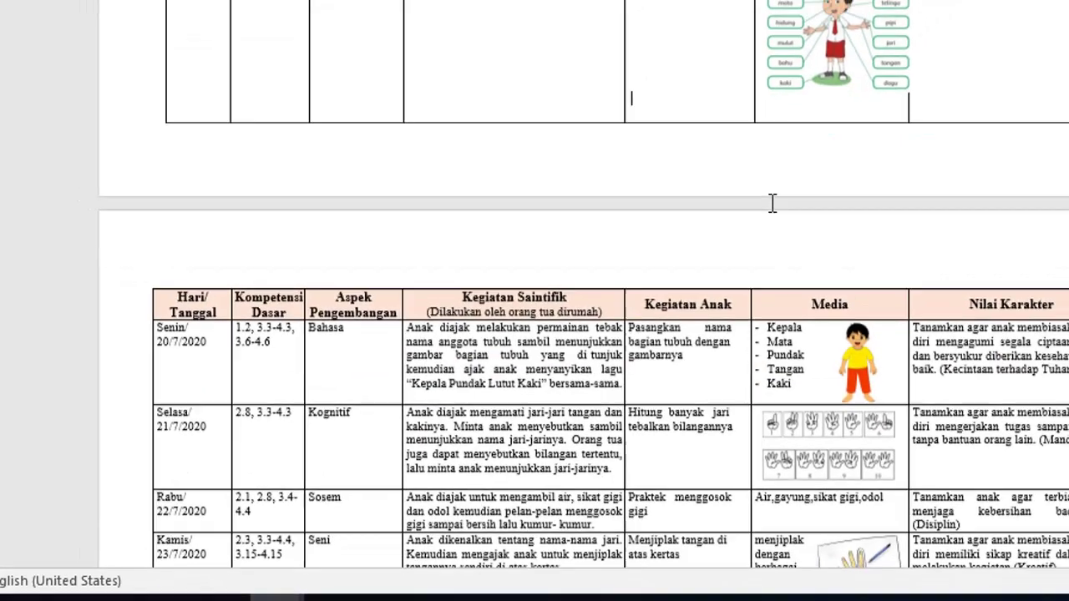
scroll(773, 203, "down", 10)
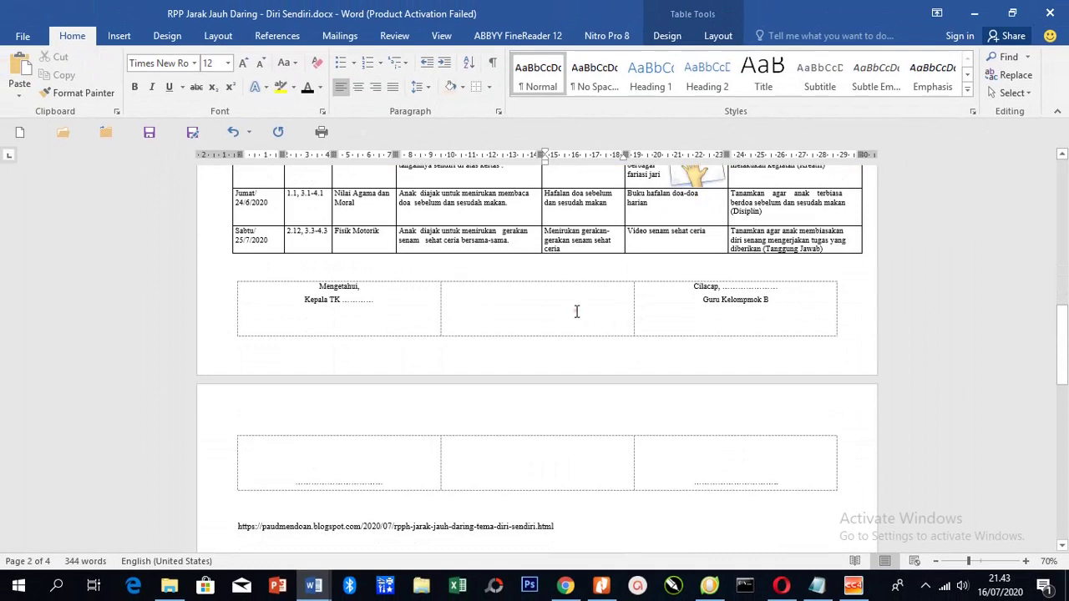
left_click(576, 312)
left_click(358, 269)
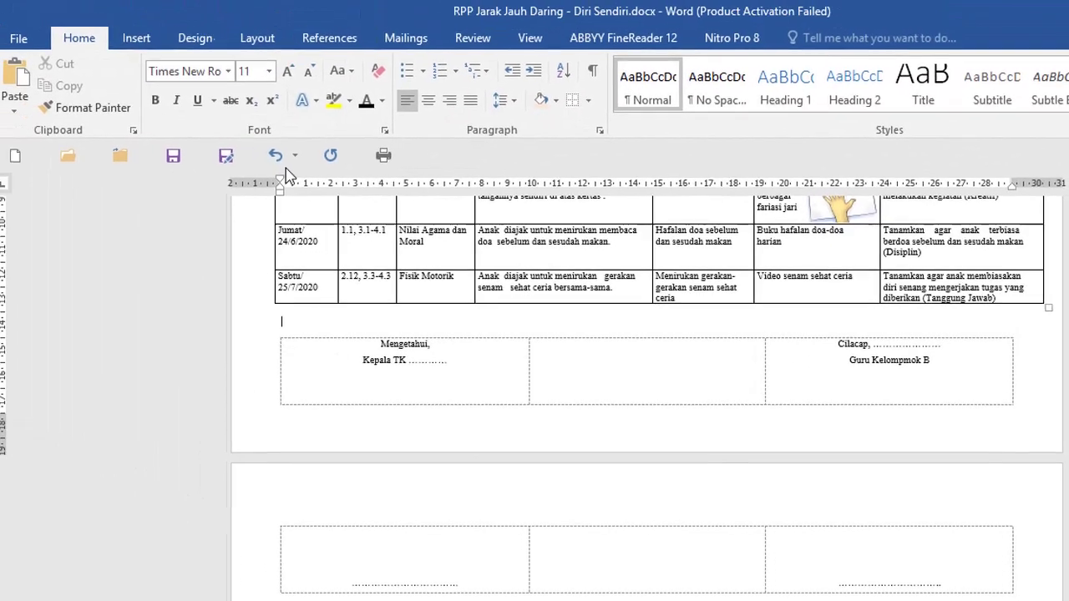
left_click(143, 43)
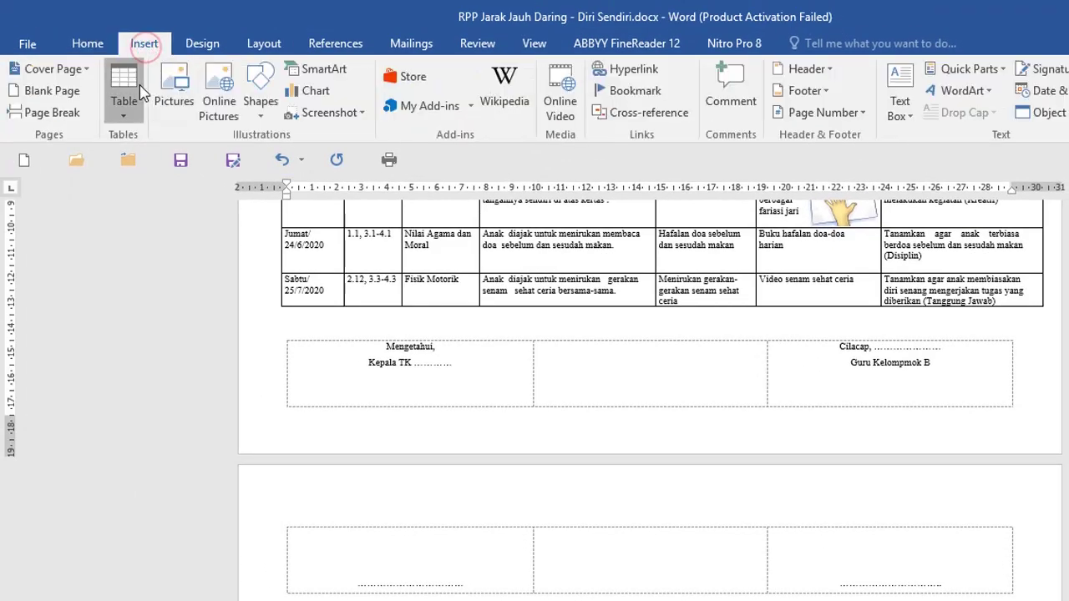
left_click(136, 83)
left_click(153, 157)
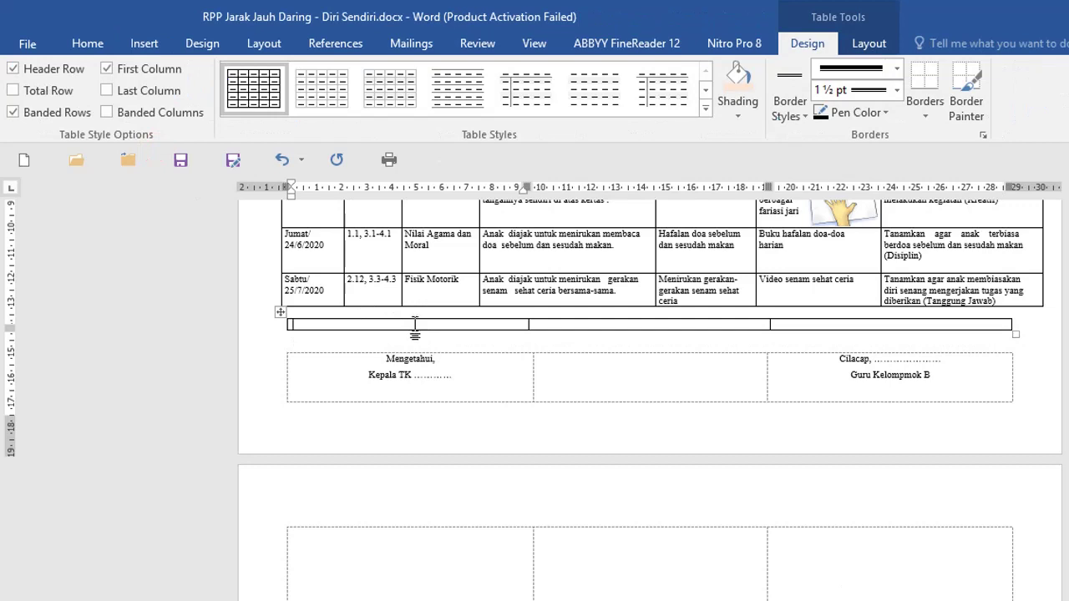
Step: Center the cells of the new three-column table and enter the sample text "bbcvbxcvbxcvb" in its first cell
left_click(798, 324)
left_click_drag(510, 325, 790, 320)
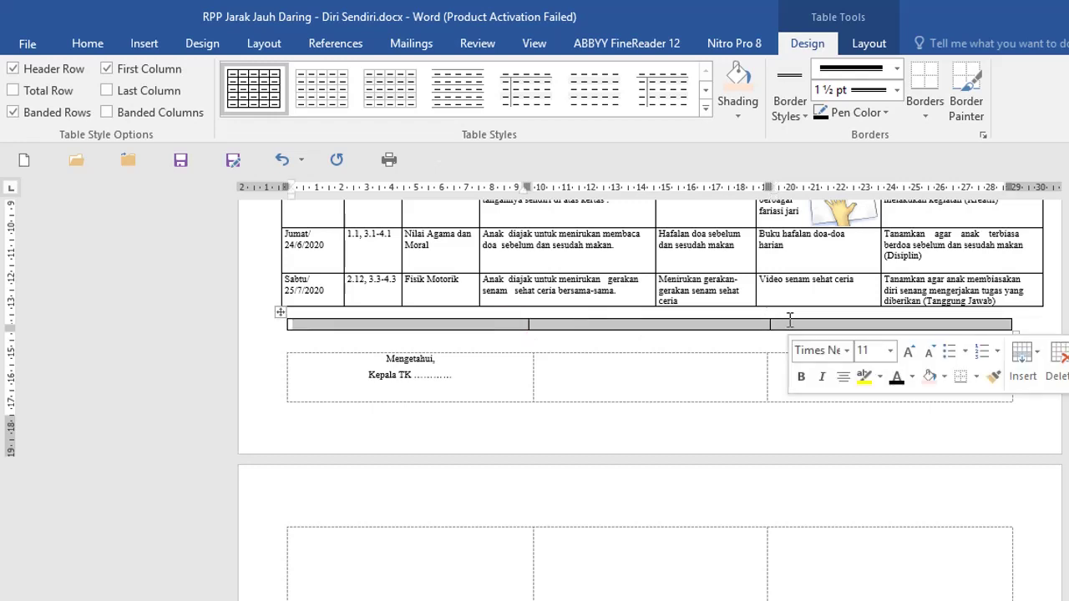
left_click(88, 43)
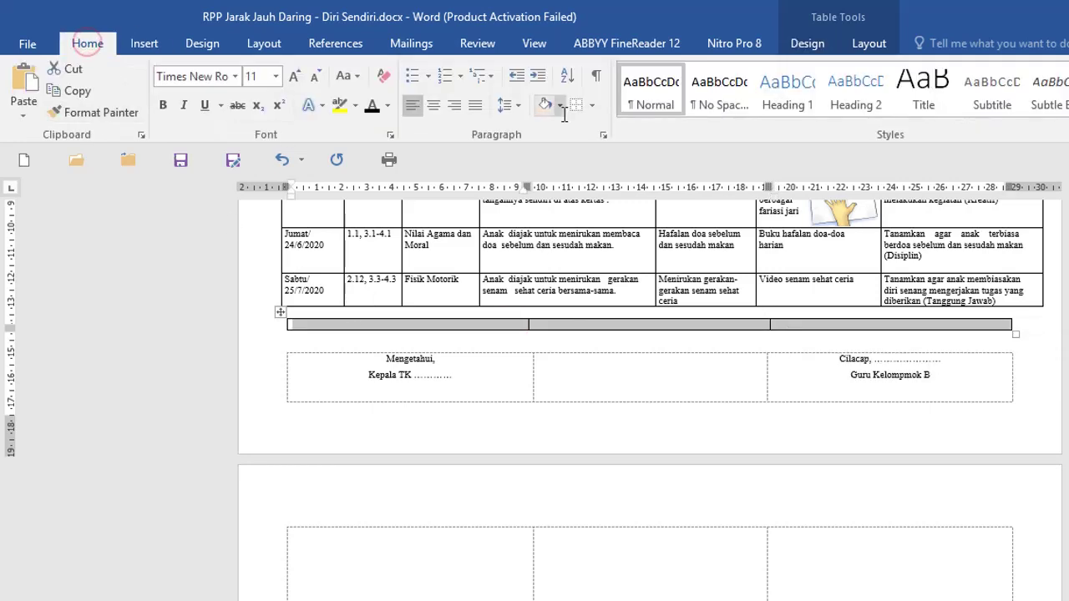
left_click(433, 106)
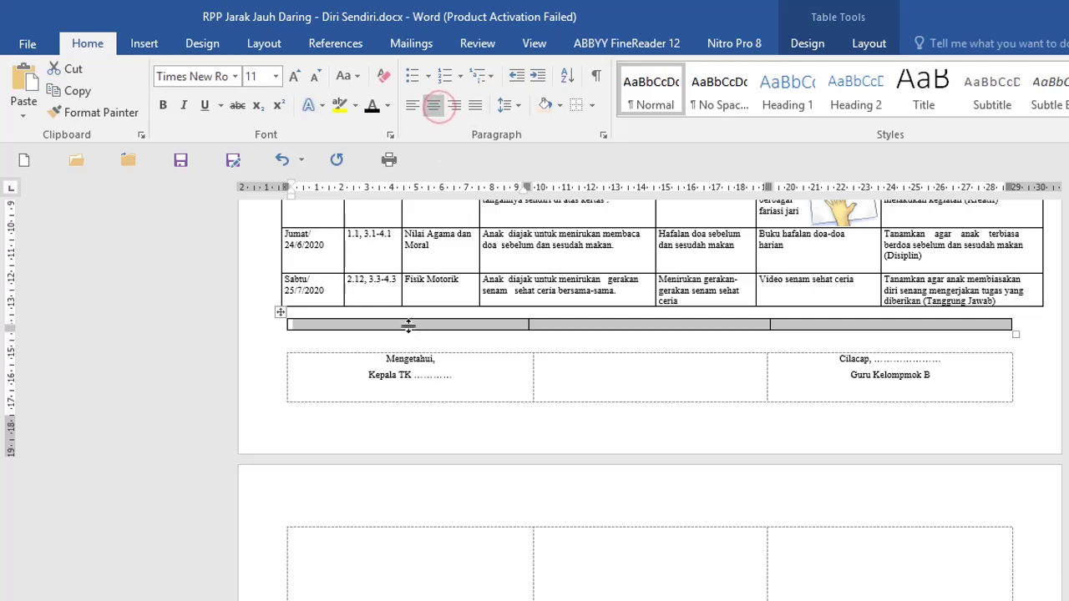
left_click(409, 326)
type("bbcvbxcvbxcvb")
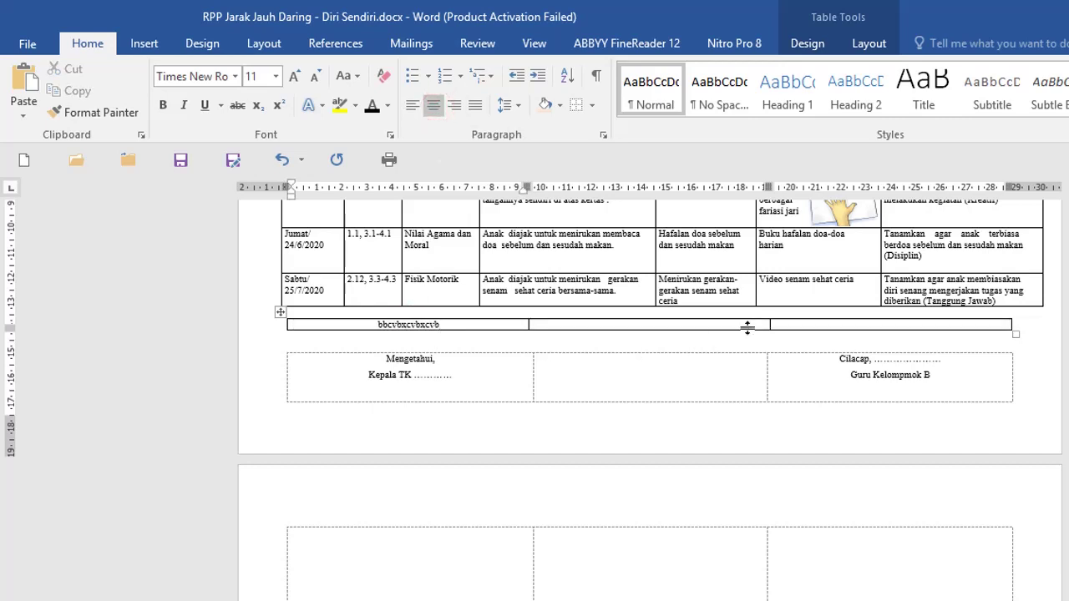
Step: Remove all borders from the one-row, three-column table
left_click(800, 326)
left_click(248, 324)
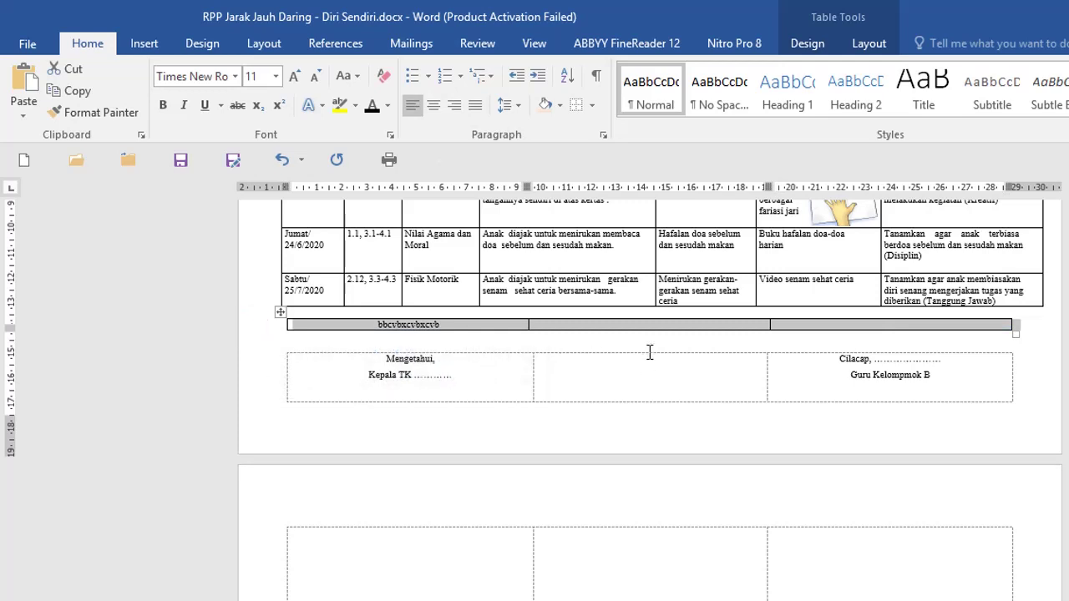
left_click(592, 106)
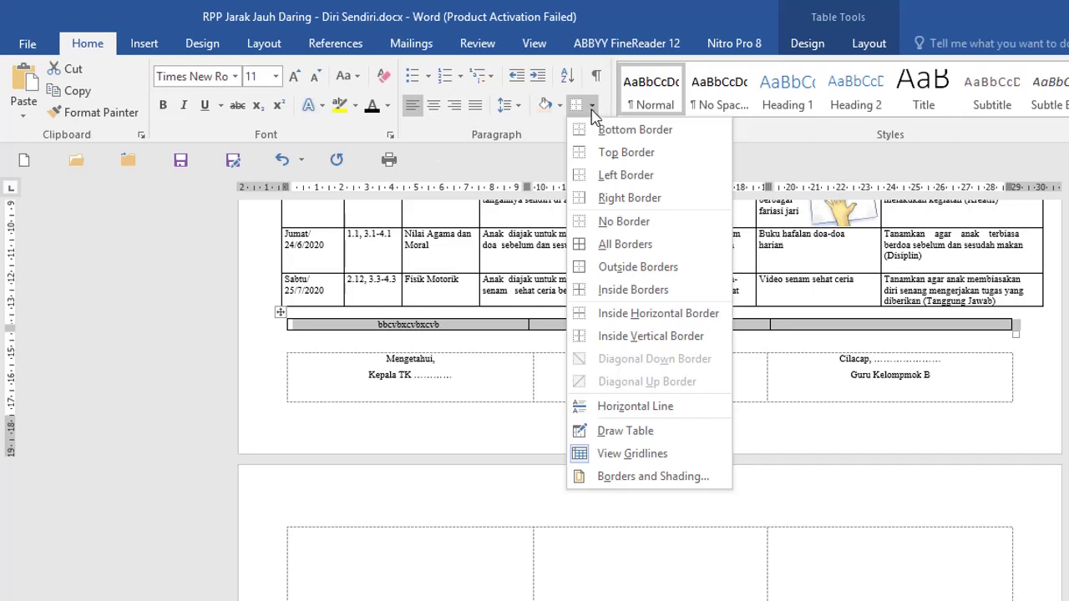
left_click(622, 224)
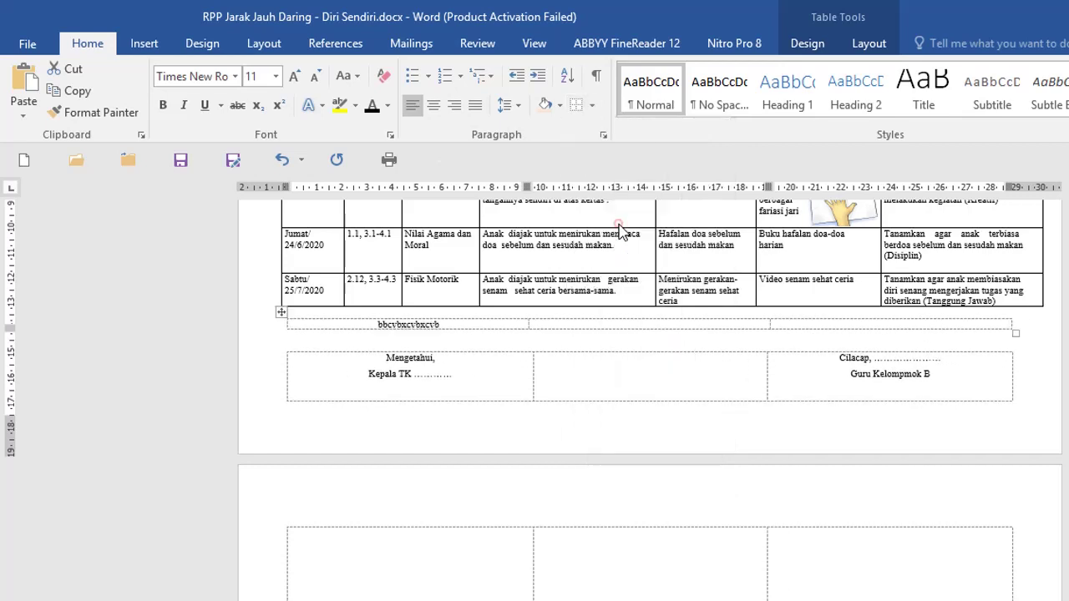
Step: Delete the borderless sample table and the blank line above the signature block
left_click(571, 342)
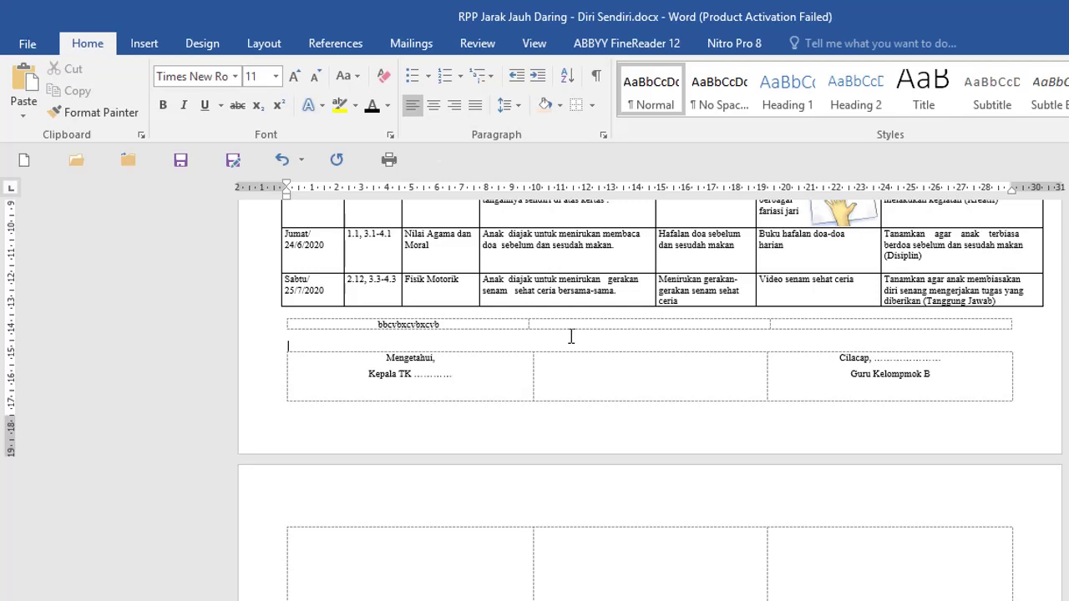
left_click(260, 325)
left_click_drag(257, 342, 255, 348)
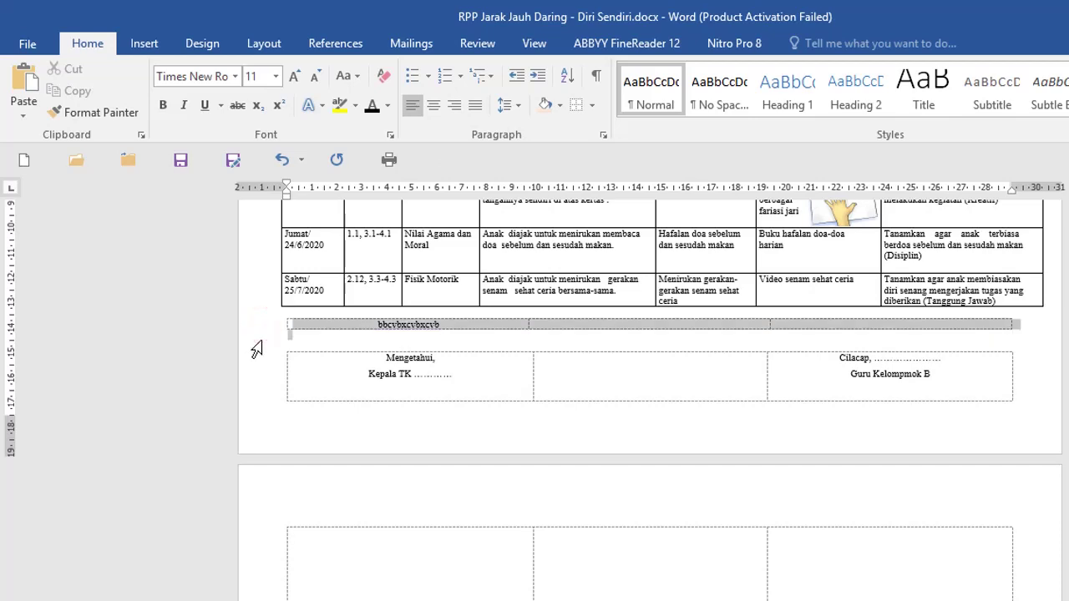
key("Delete")
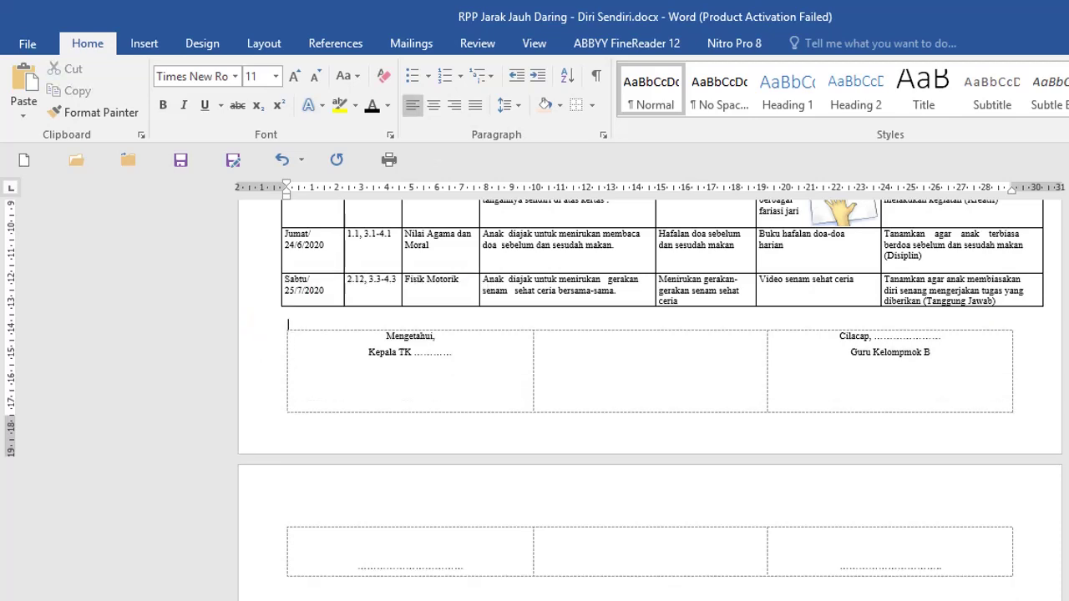
key("Delete")
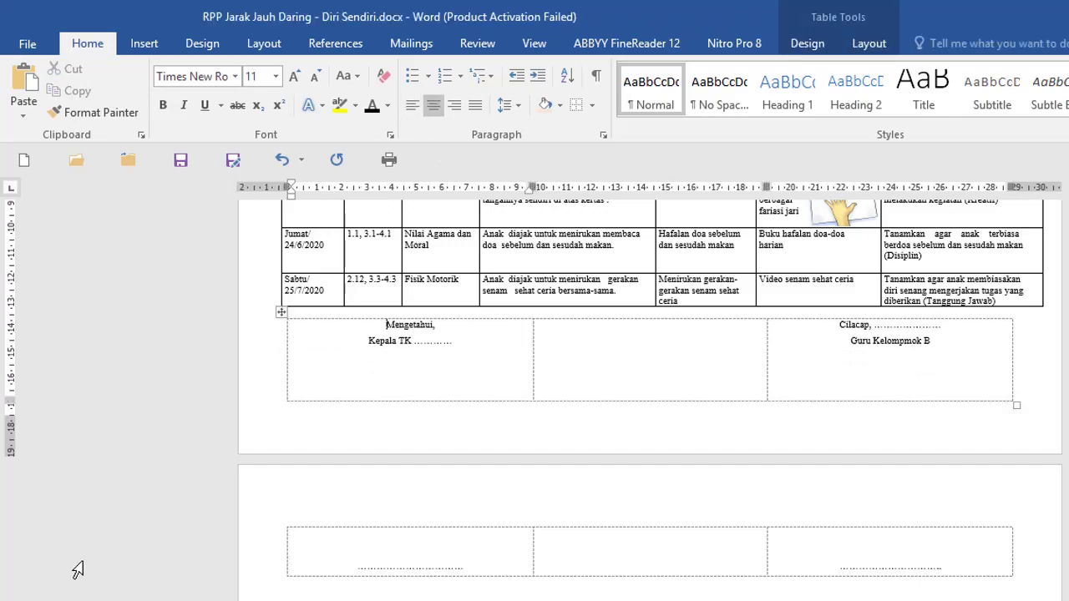
Step: Review the new activity table, the completed weekly table and the signature block across the pages
scroll(397, 409, "up", 6)
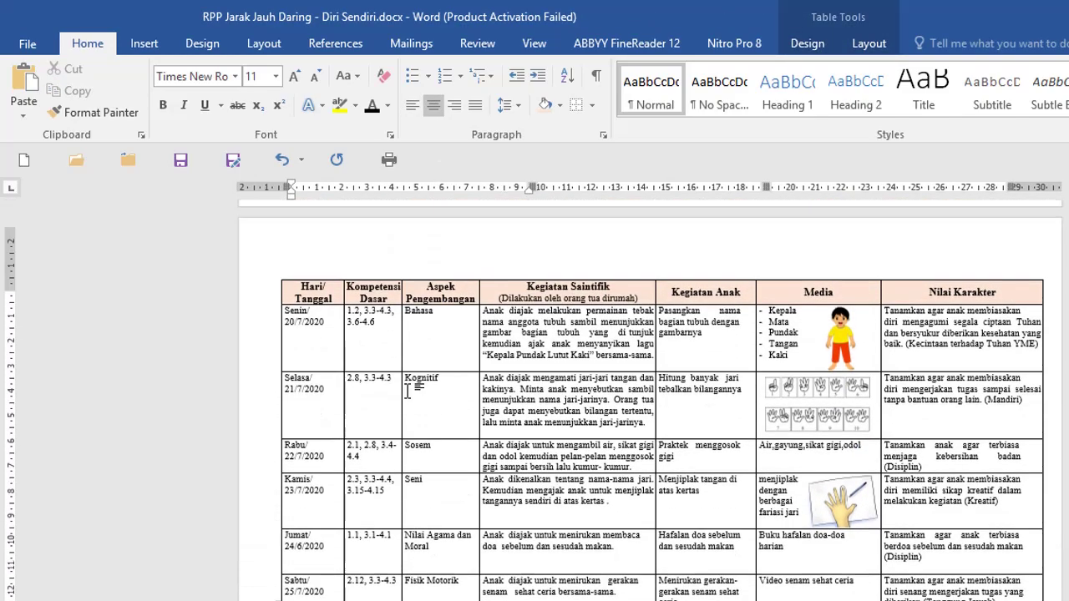
scroll(626, 509, "up", 4)
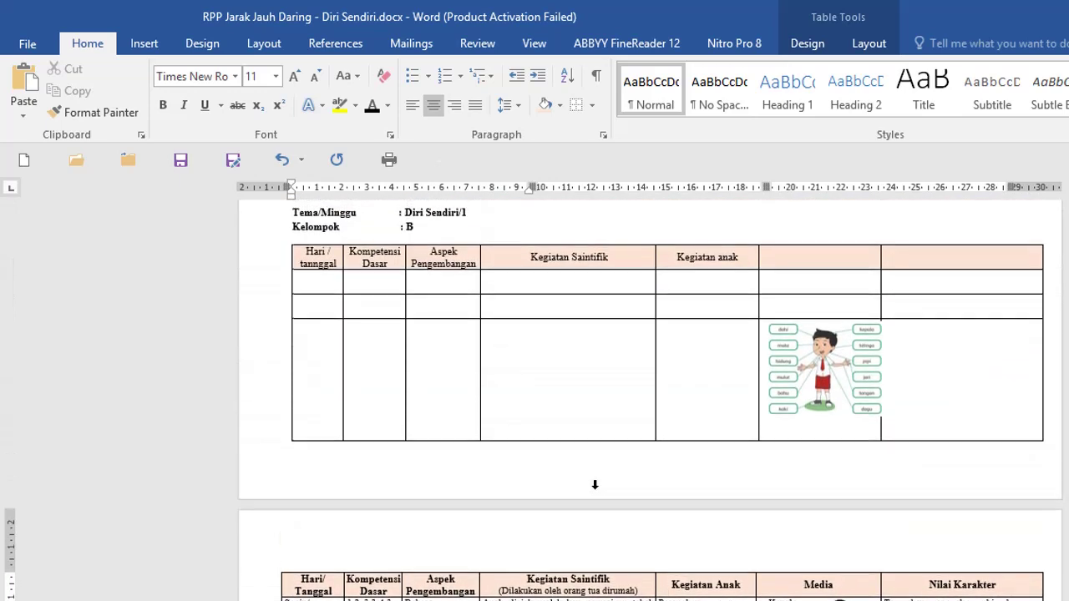
scroll(594, 485, "down", 2)
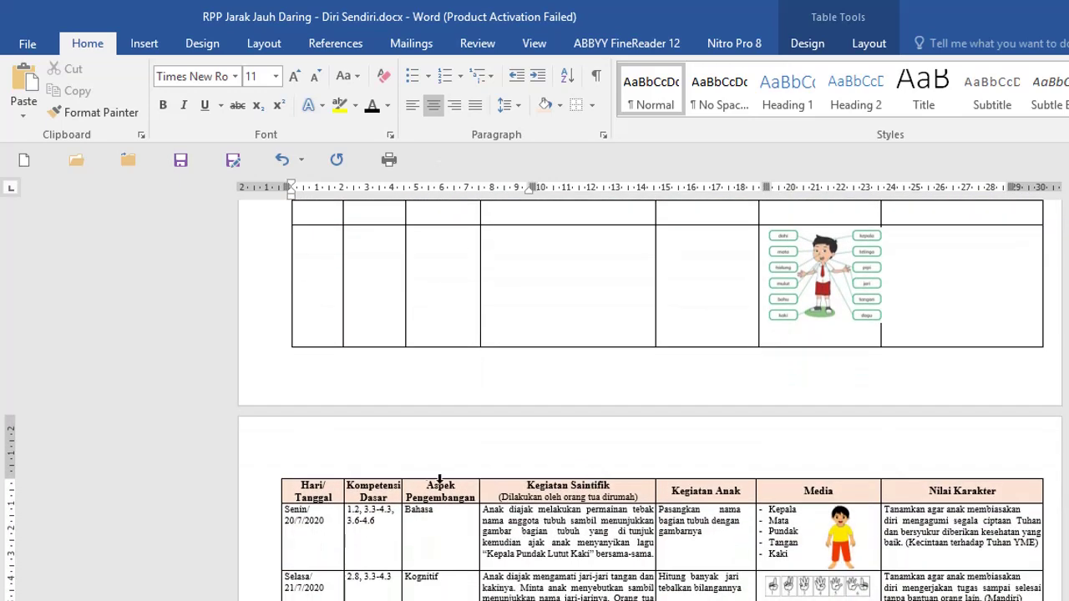
scroll(407, 497, "up", 2)
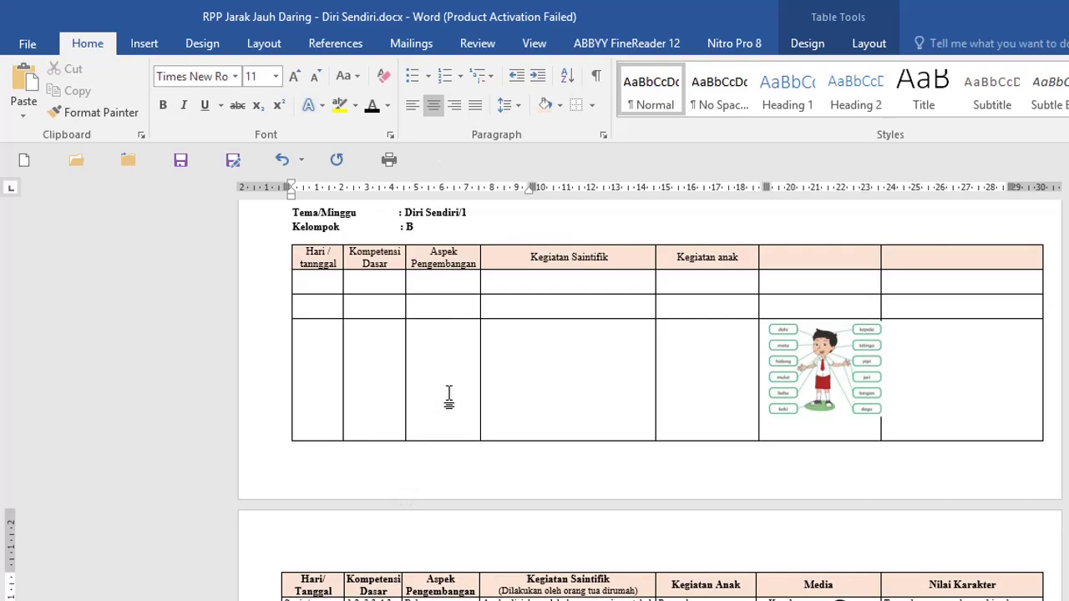
scroll(449, 395, "down", 8)
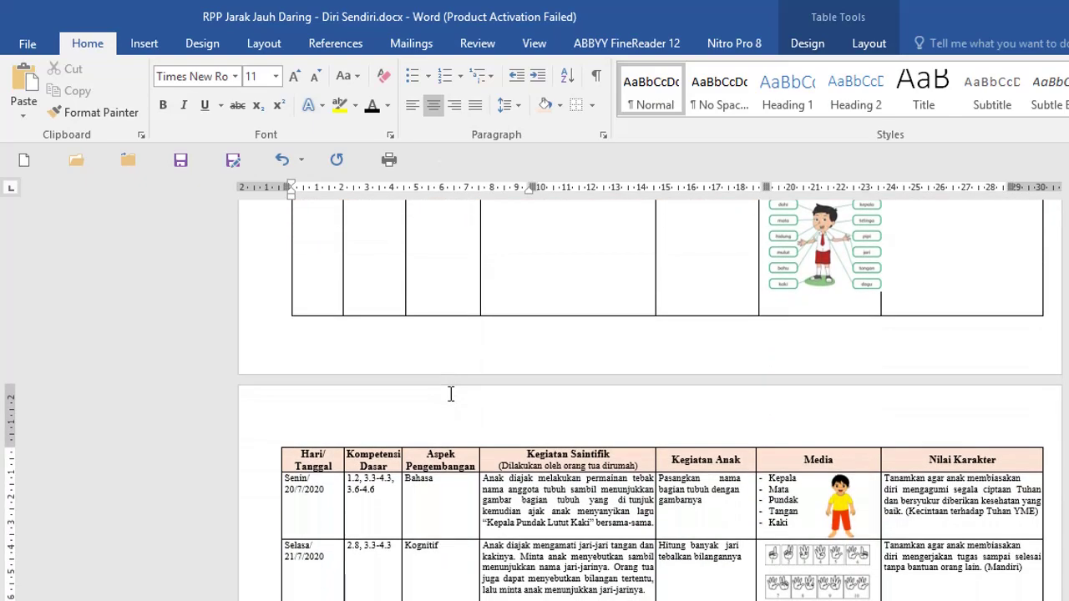
scroll(451, 394, "down", 6)
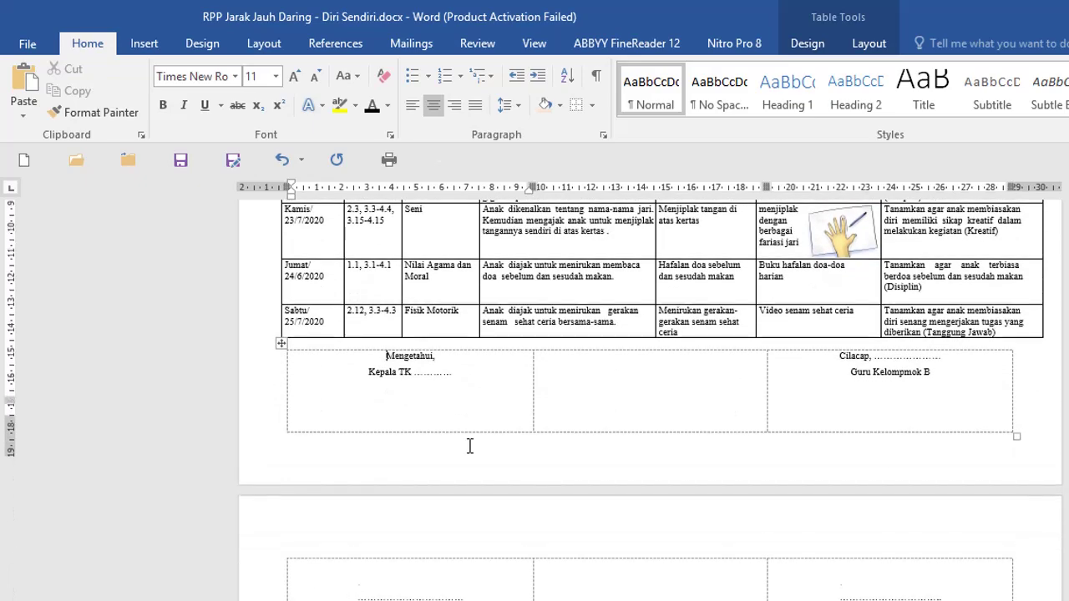
scroll(467, 456, "up", 5)
scroll(466, 456, "up", 10)
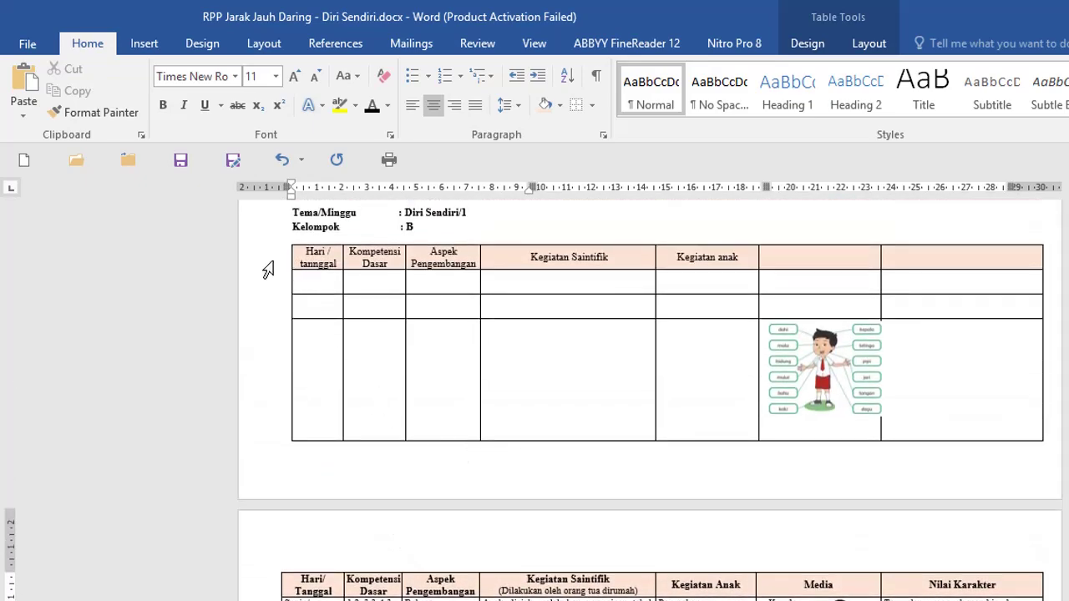
Step: Remove the empty activity table and the blank line above the completed weekly table
left_click_drag(267, 298, 277, 477)
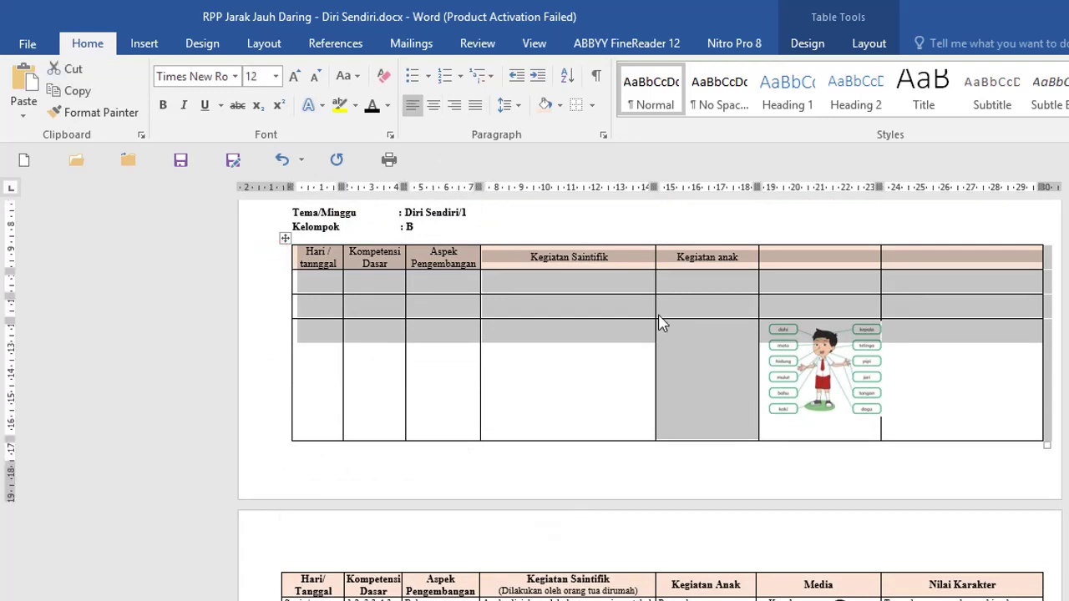
left_click(68, 71)
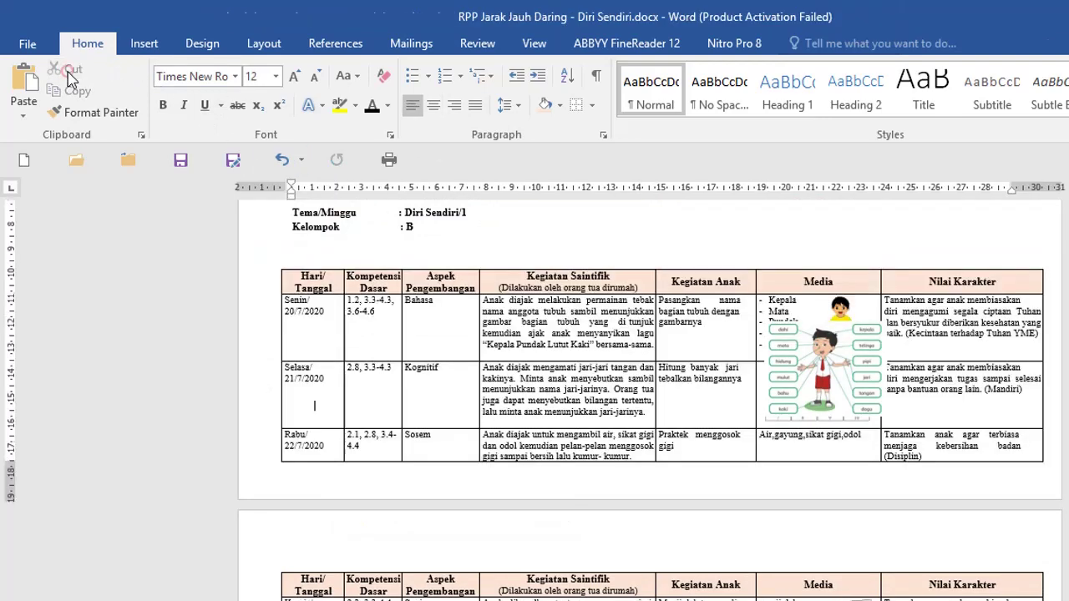
key("ctrl+z")
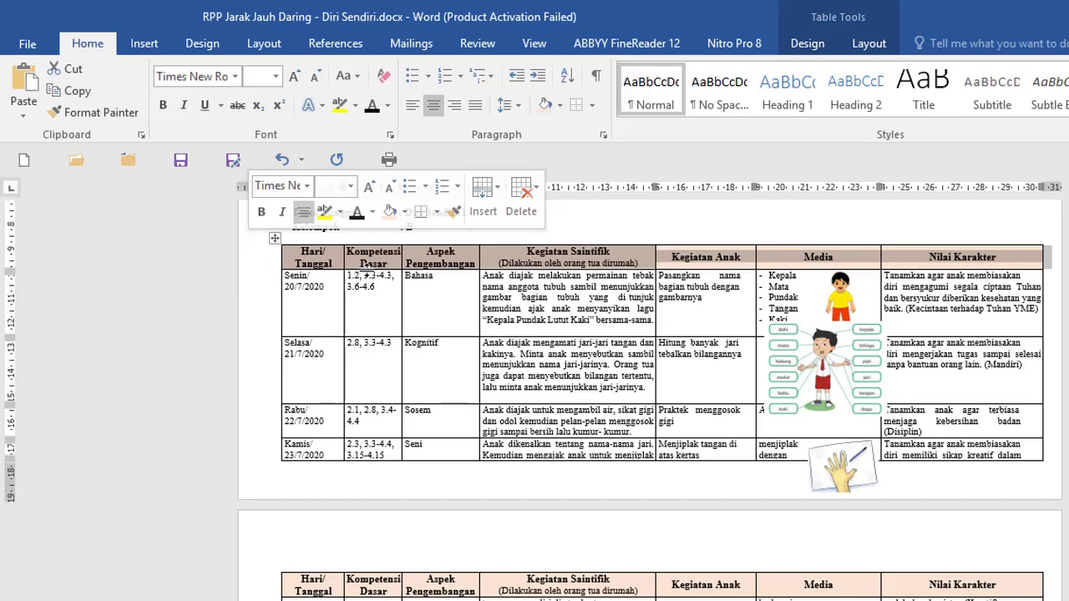
Step: Turn off repeating the weekly table's header row at the top of each page
right_click(247, 265)
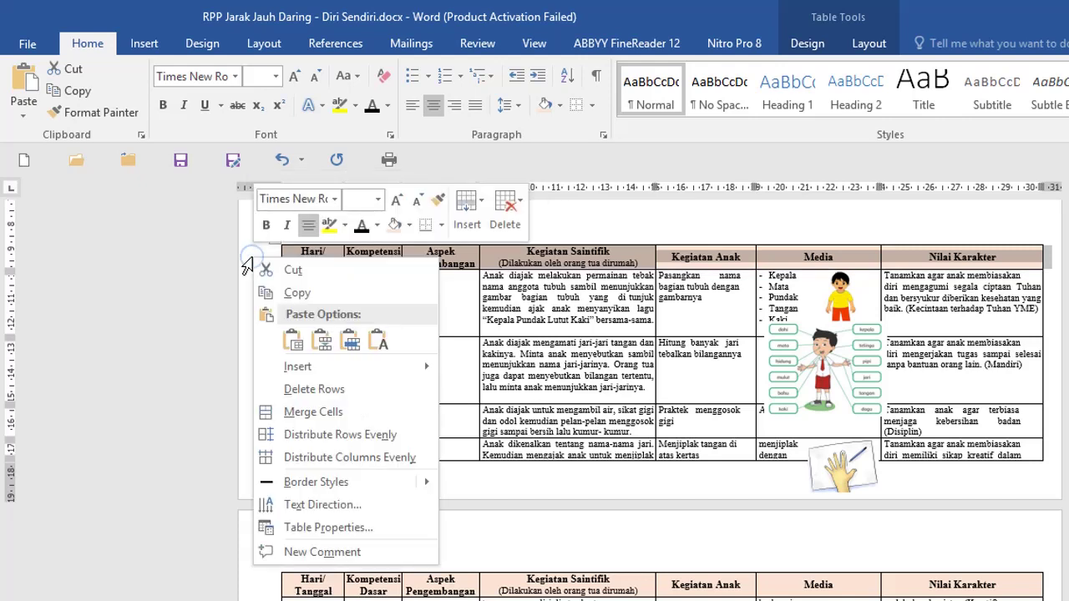
left_click(526, 249)
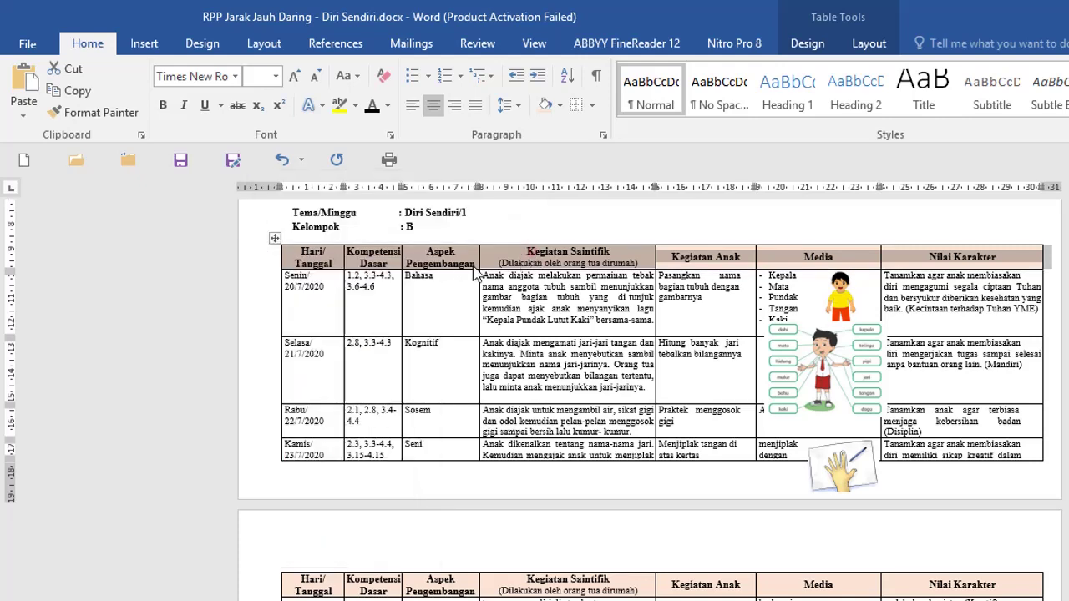
right_click(253, 268)
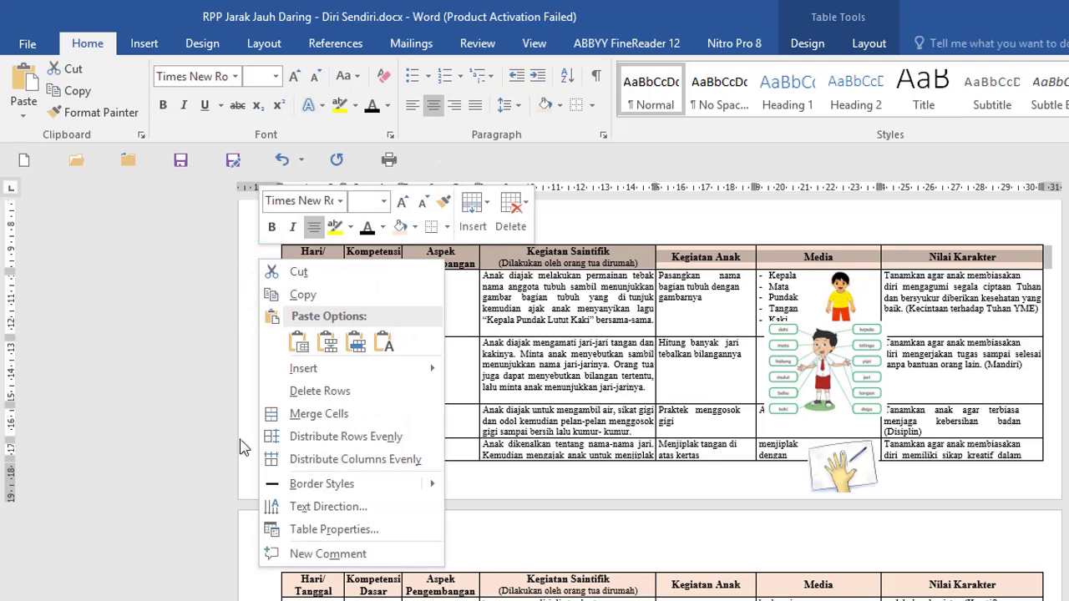
left_click(343, 529)
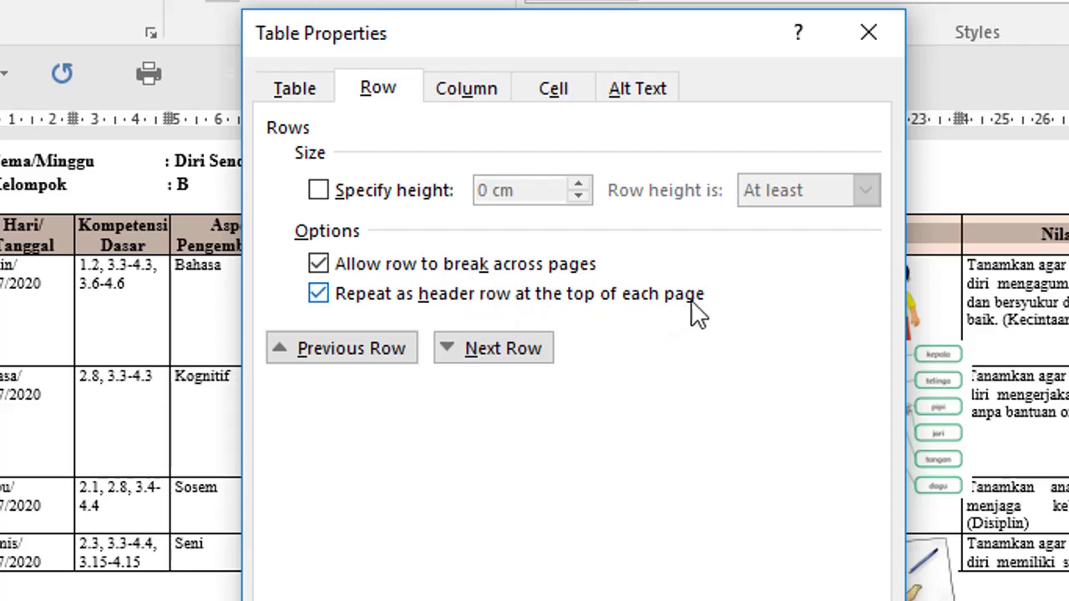
left_click(320, 293)
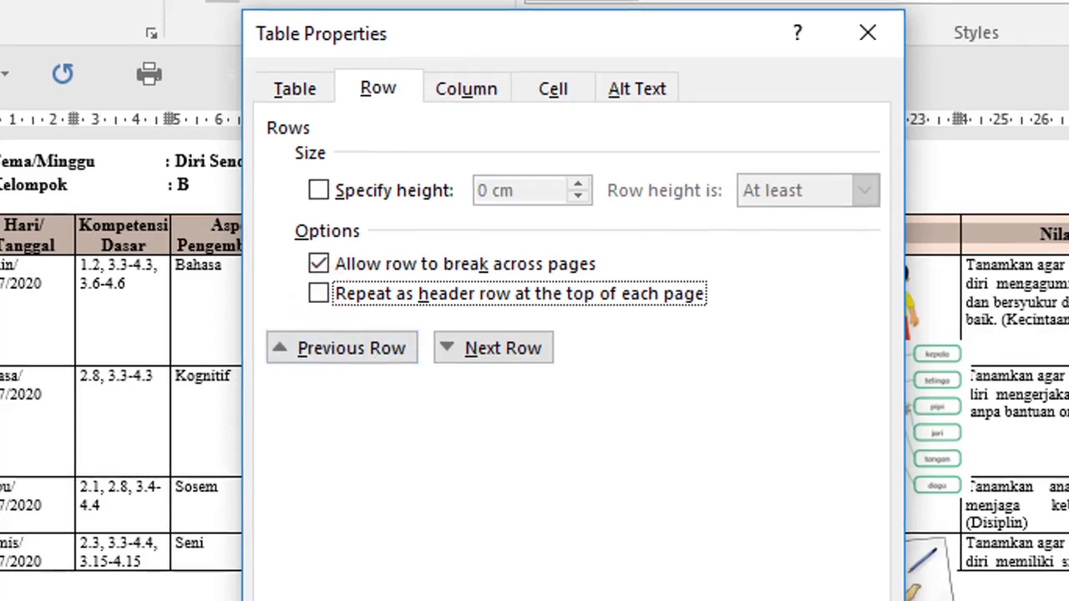
left_click(640, 547)
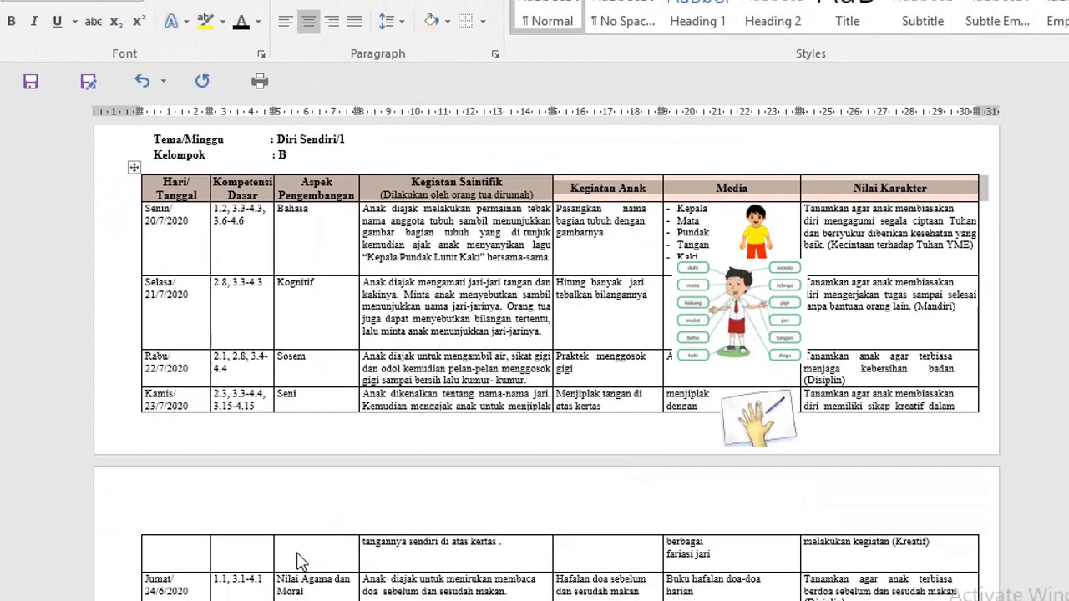
Step: Set the weekly table's heading row to repeat as a header row at the top of each page
right_click(109, 190)
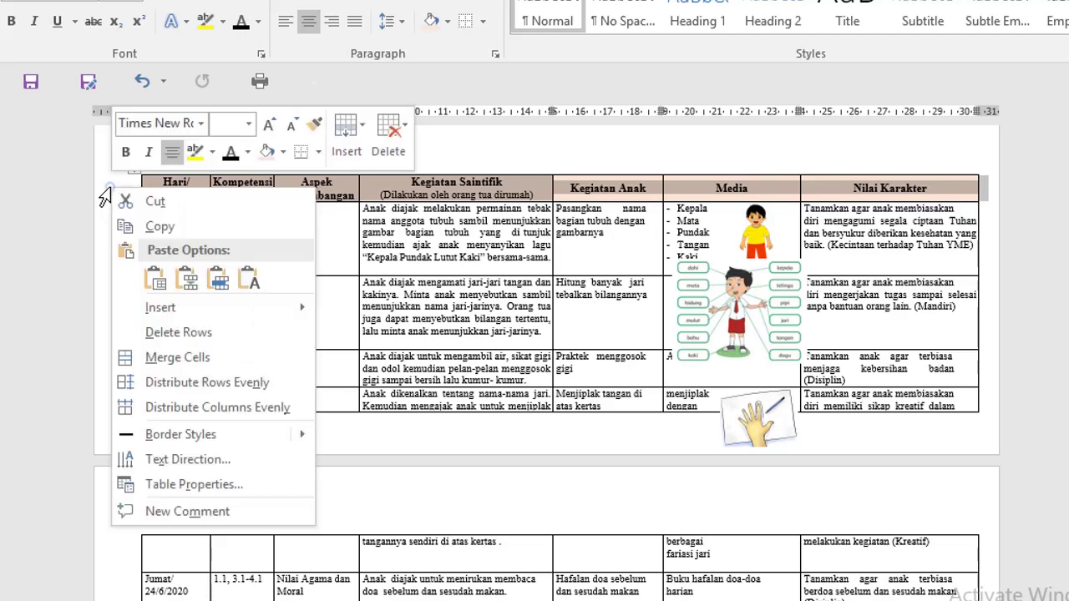
left_click(194, 485)
left_click(372, 228)
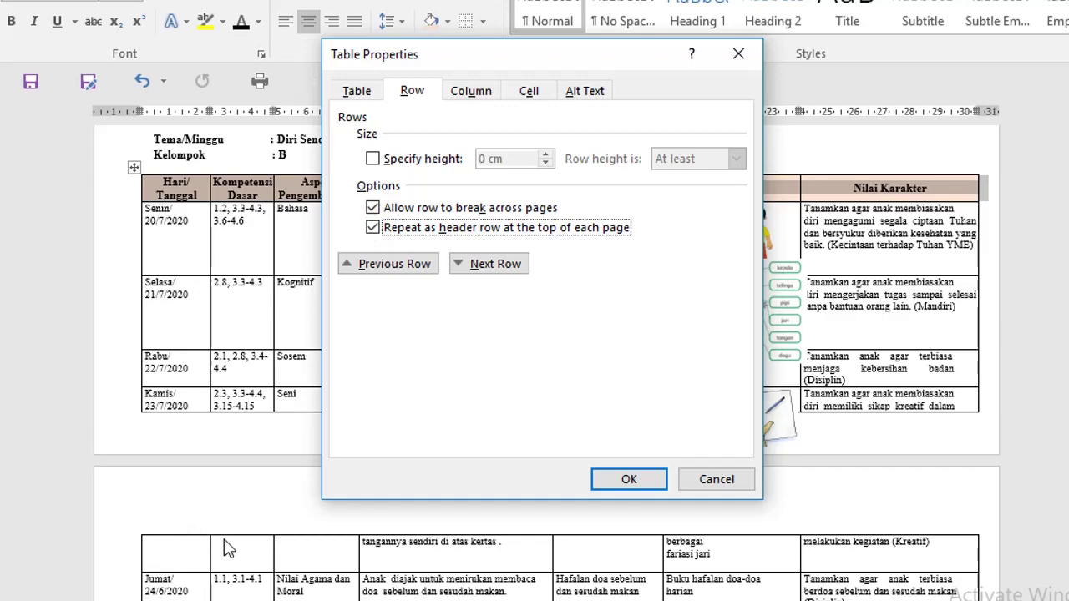
left_click(626, 481)
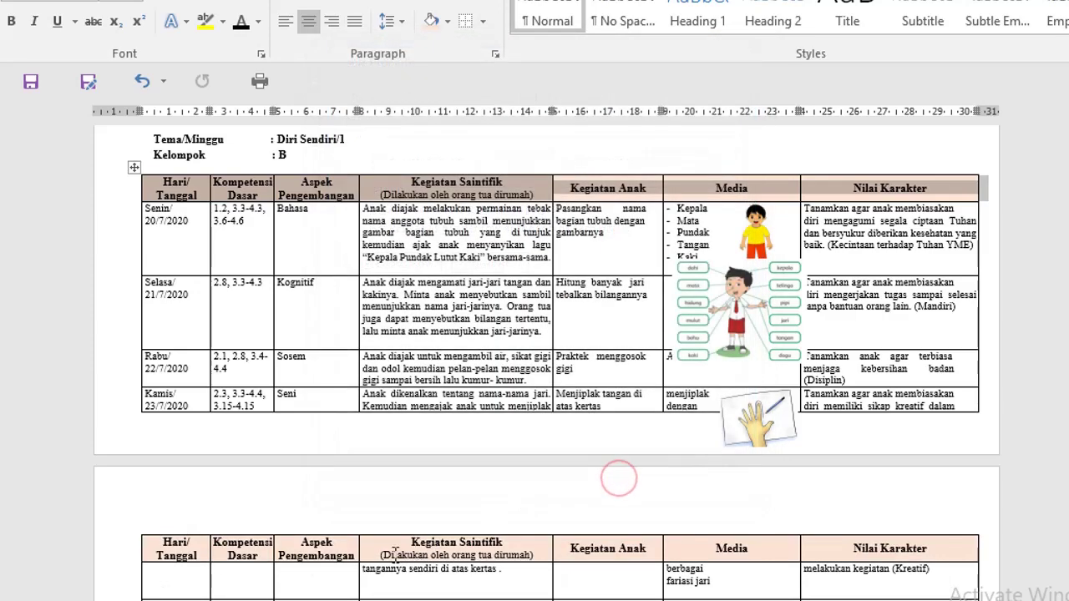
scroll(394, 538, "down", 3)
scroll(394, 539, "down", 1)
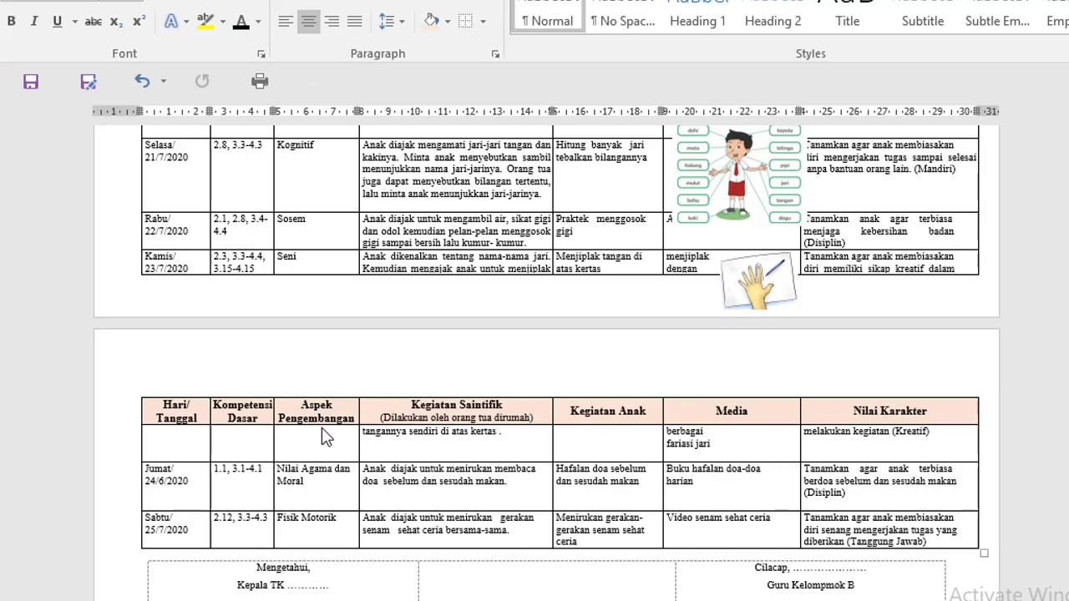
Step: Delete the labelled body-parts picture overlapping the Media column of the weekly table
scroll(326, 438, "up", 2)
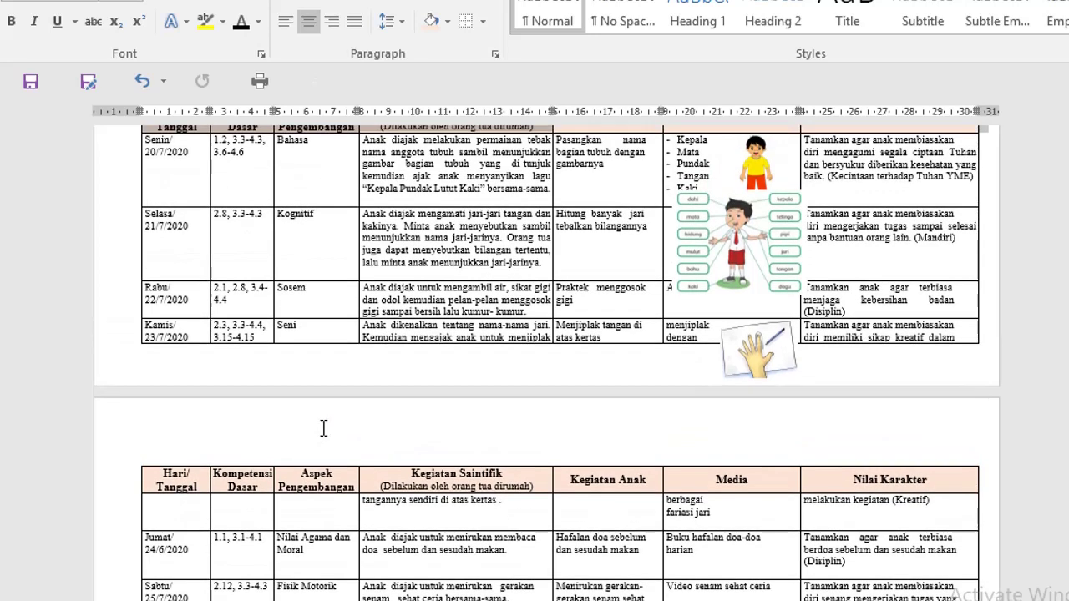
left_click(755, 263)
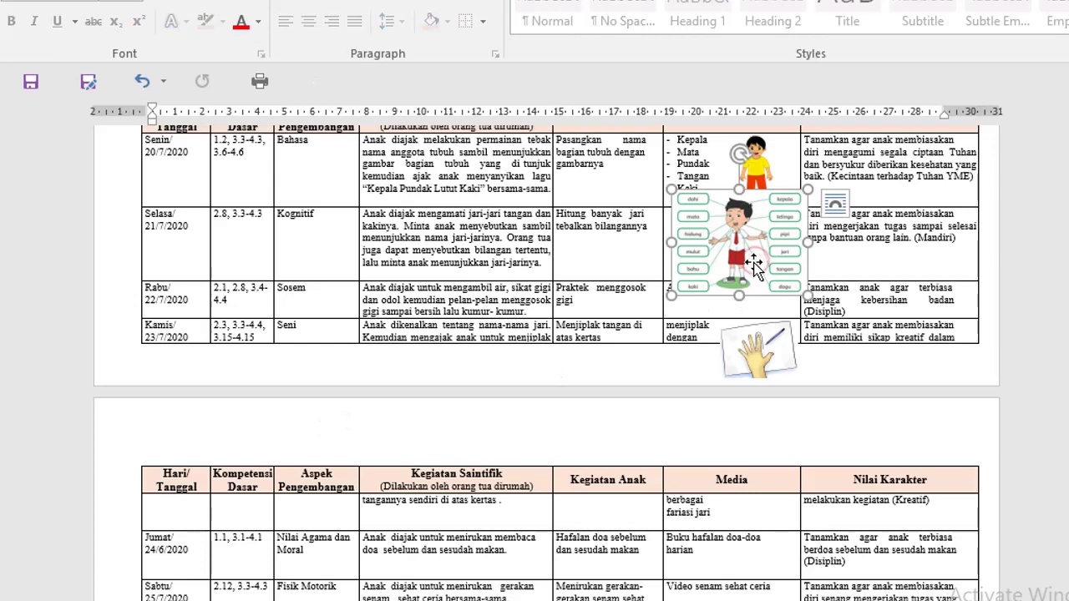
key("Delete")
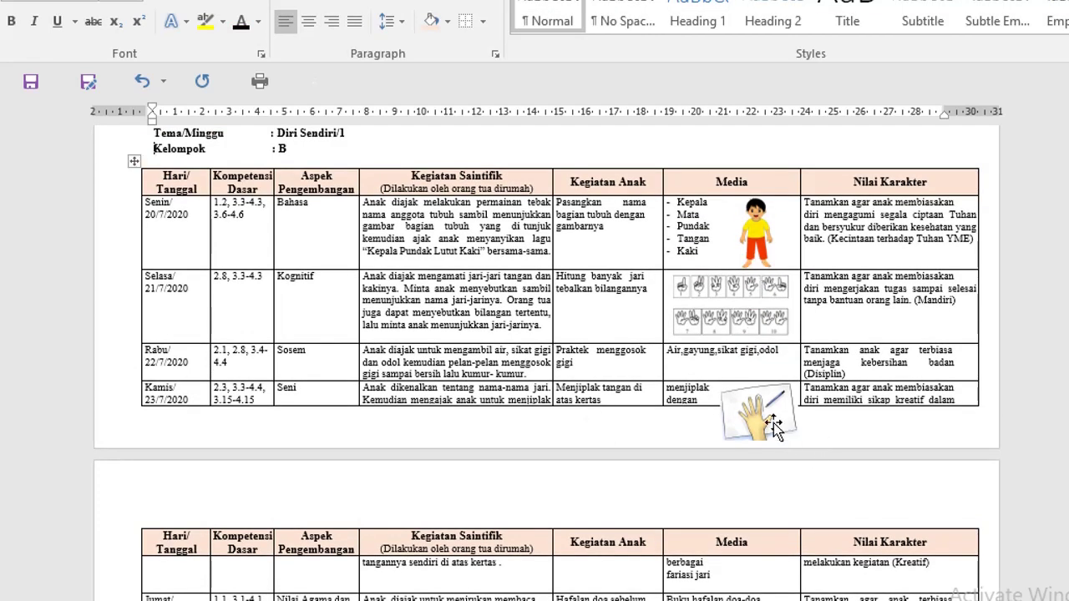
Step: Delete the blank line above the first letterhead line and check how the weekly table splits across the pages
scroll(752, 413, "up", 3)
scroll(746, 396, "up", 3)
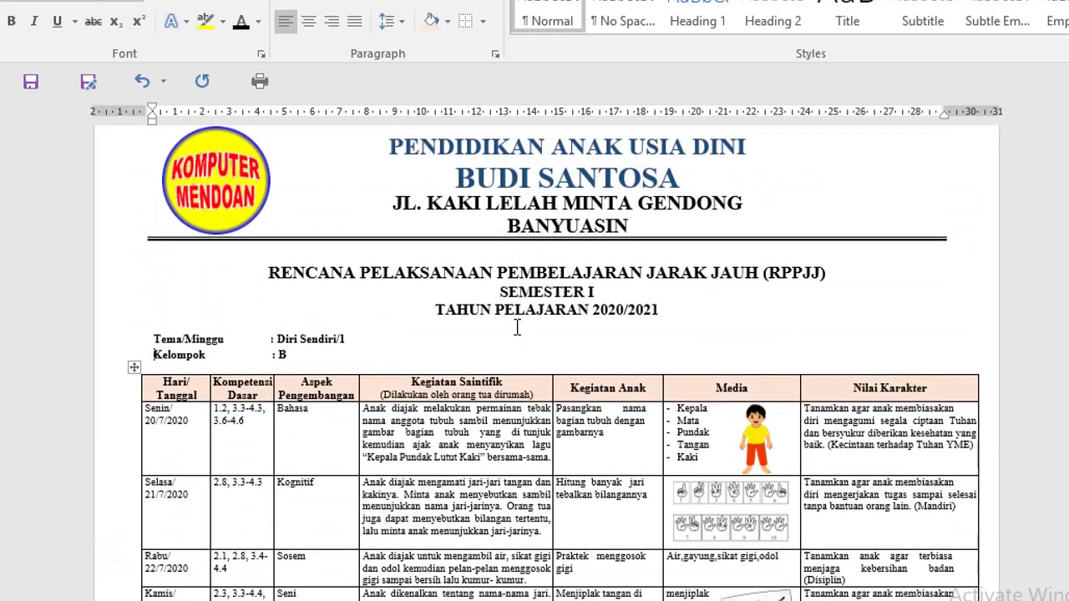
left_click(380, 212)
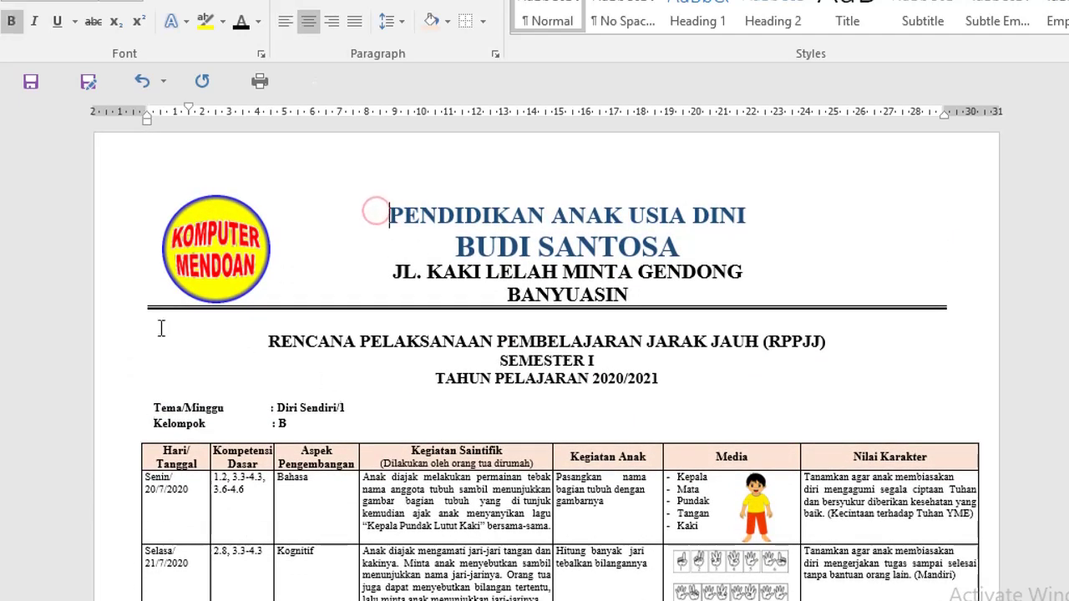
scroll(571, 440, "down", 6)
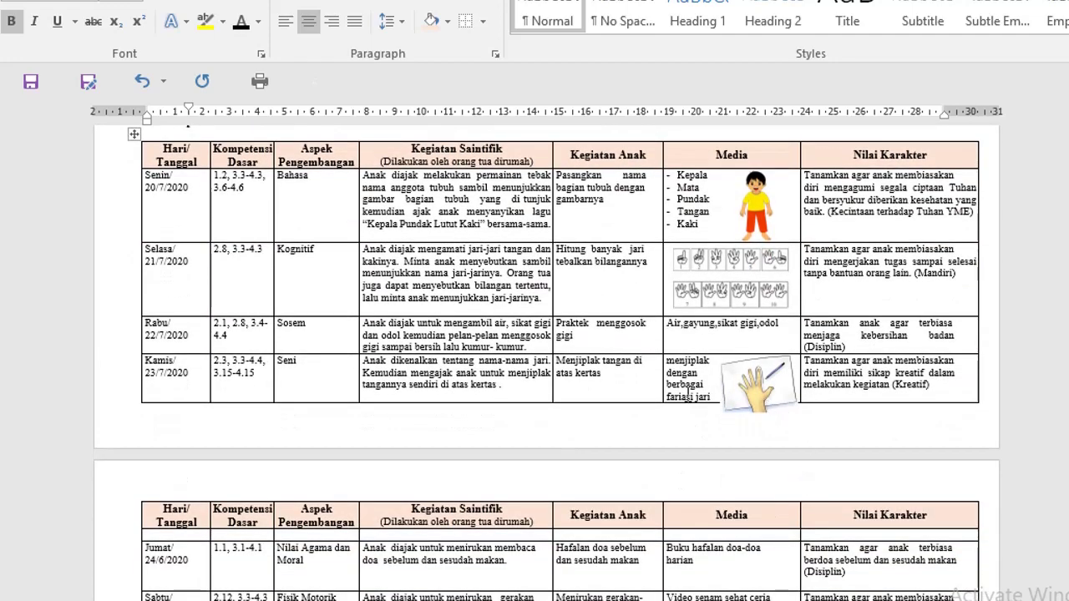
scroll(676, 399, "down", 2)
scroll(468, 367, "up", 5)
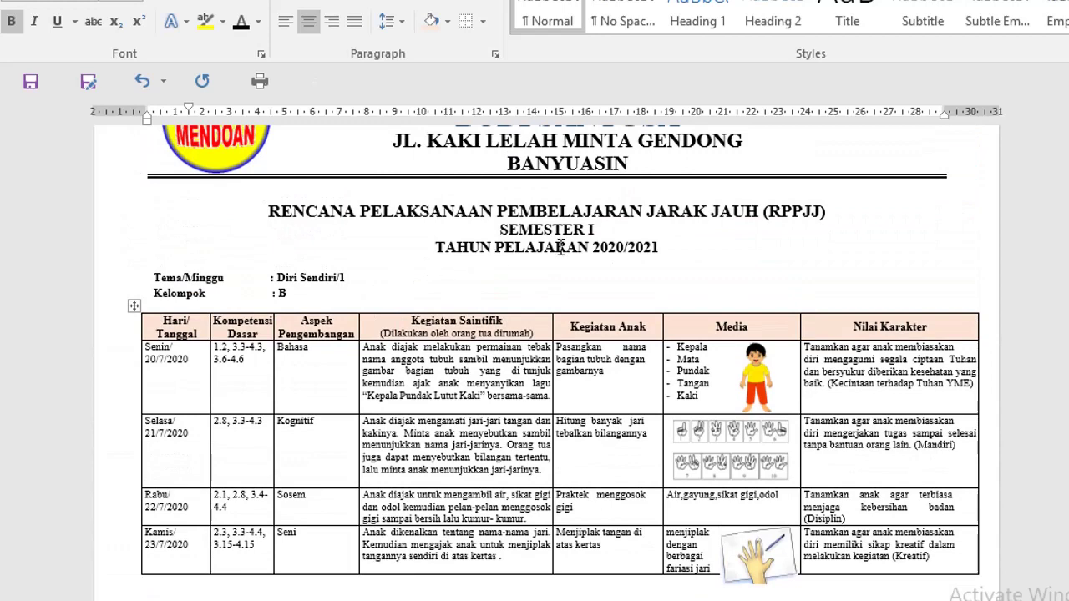
Step: Set the line spacing of the first three letterhead lines to 1.0
scroll(565, 328, "up", 2)
scroll(565, 328, "up", 1)
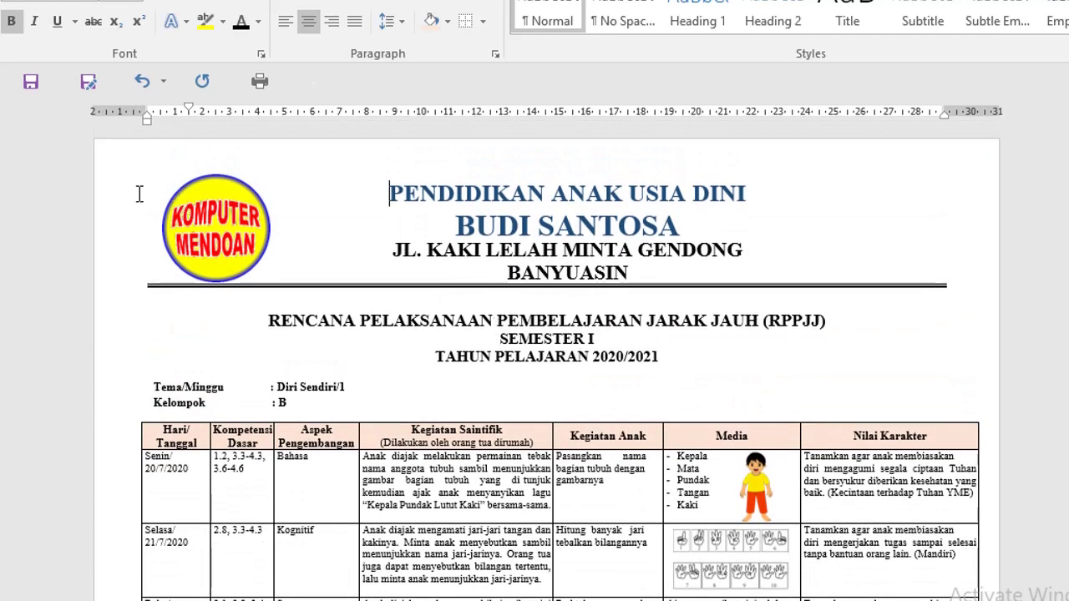
left_click_drag(117, 196, 117, 251)
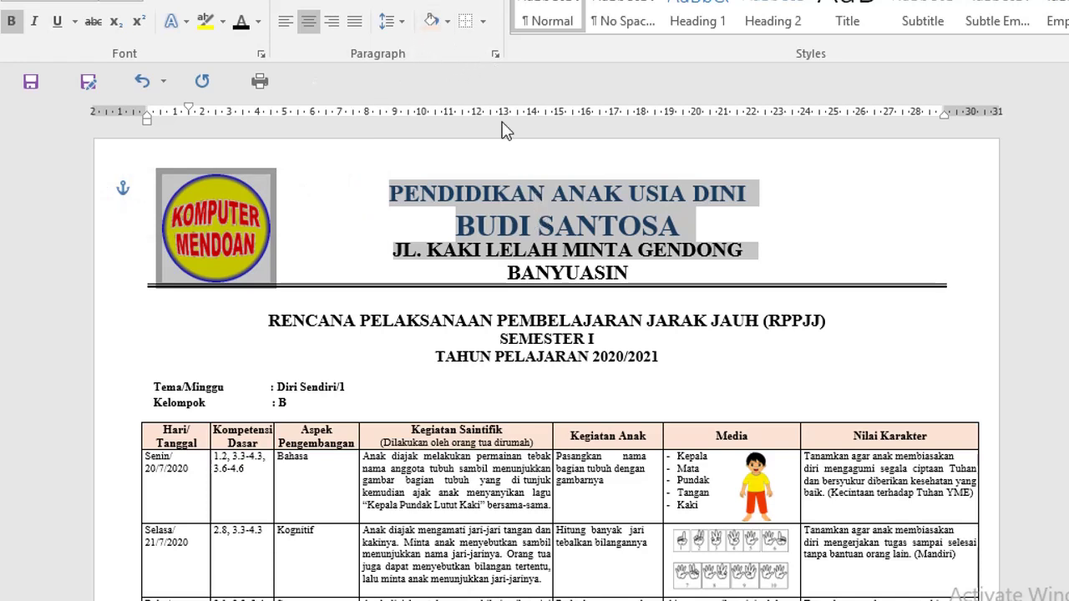
left_click(403, 21)
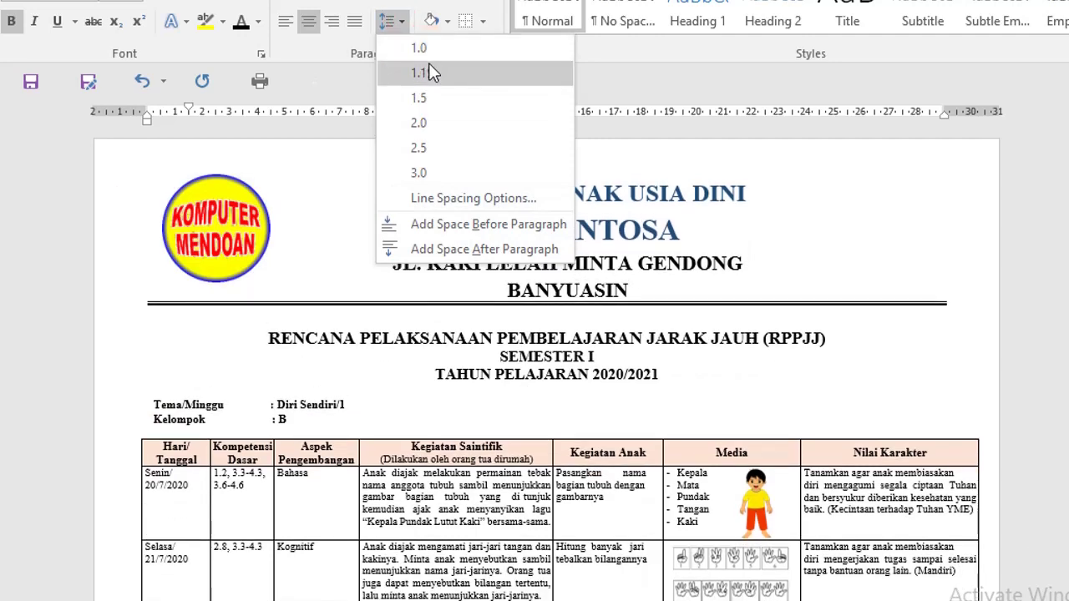
left_click(427, 48)
left_click(531, 209)
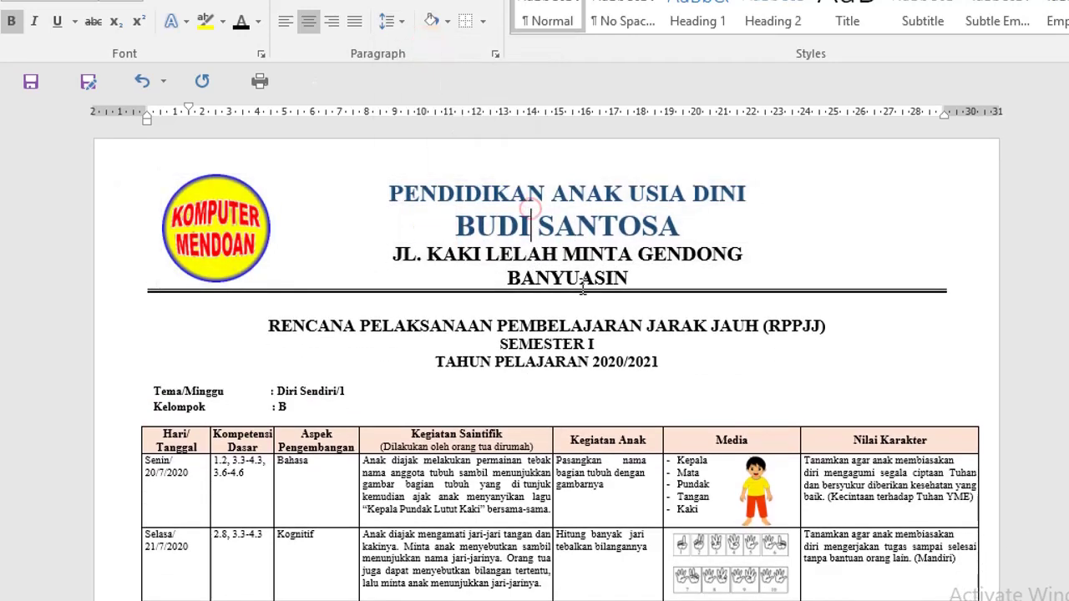
Step: Review the weekly table's layout at the page break, the lesson plan heading and the letterhead
scroll(665, 423, "down", 5)
type("iasi jari")
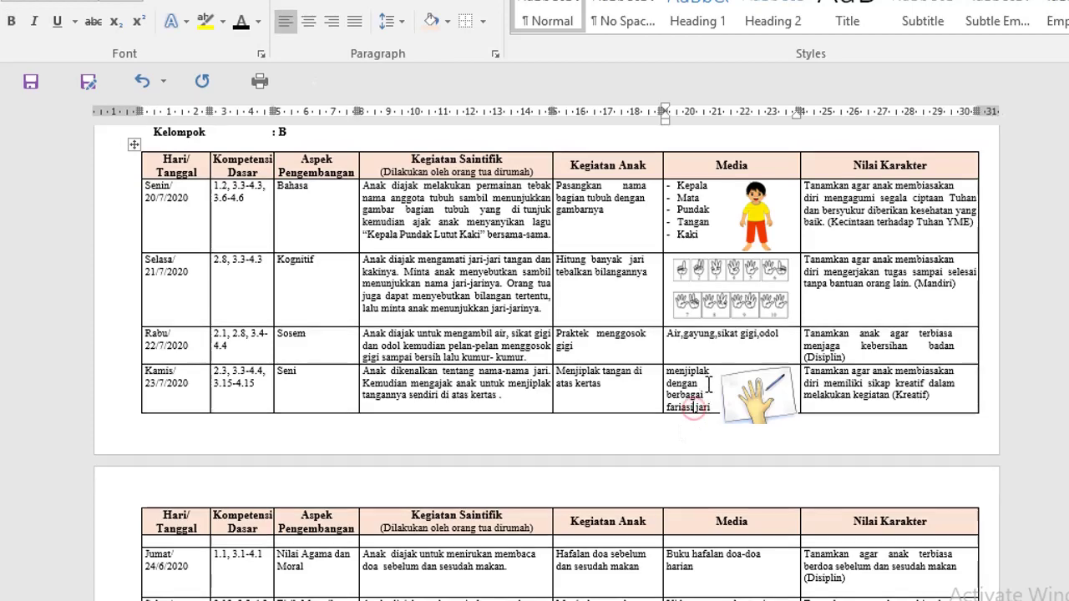
scroll(695, 413, "up", 2)
scroll(707, 420, "down", 3)
scroll(609, 385, "up", 5)
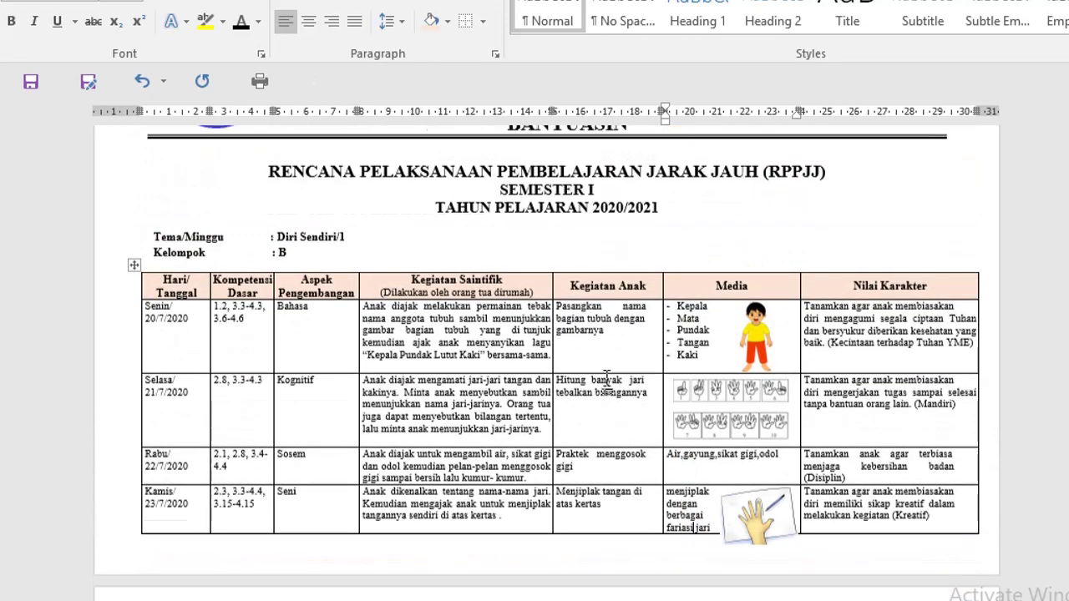
left_click(468, 240)
left_click(631, 240)
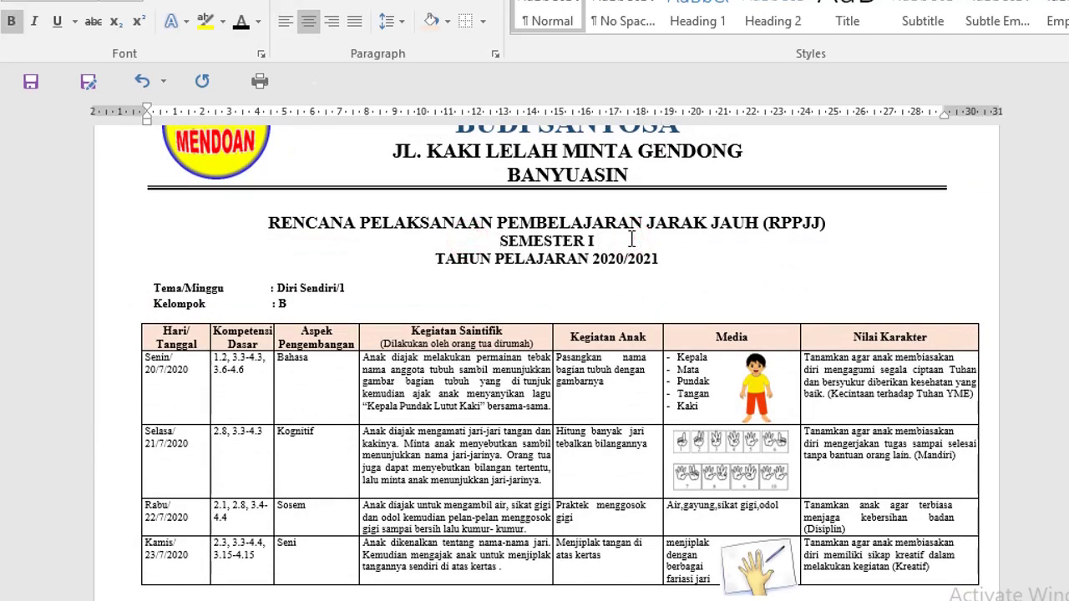
scroll(631, 240, "up", 2)
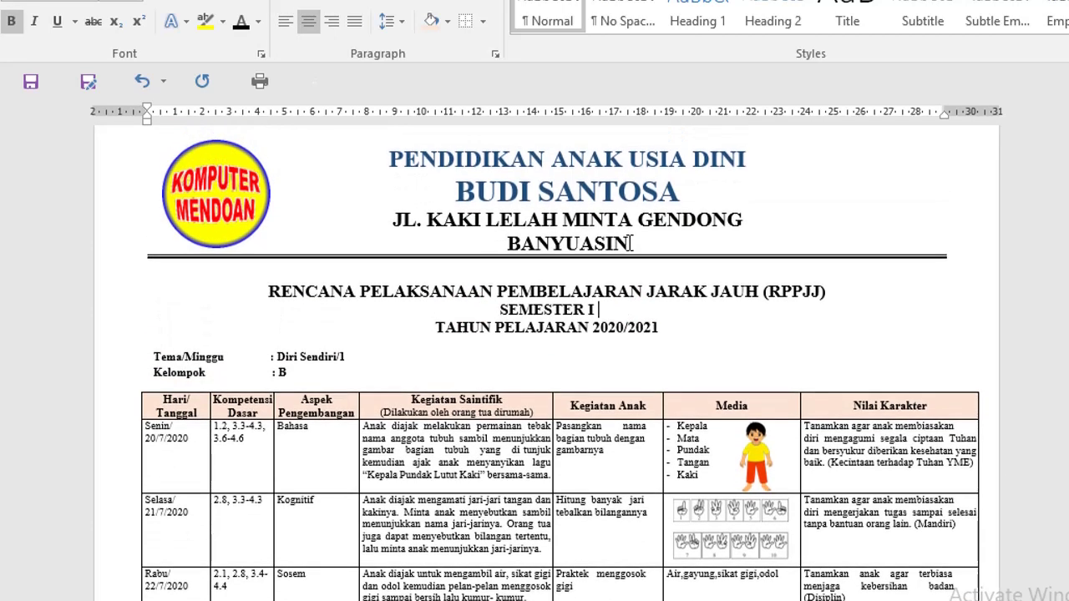
left_click(625, 307)
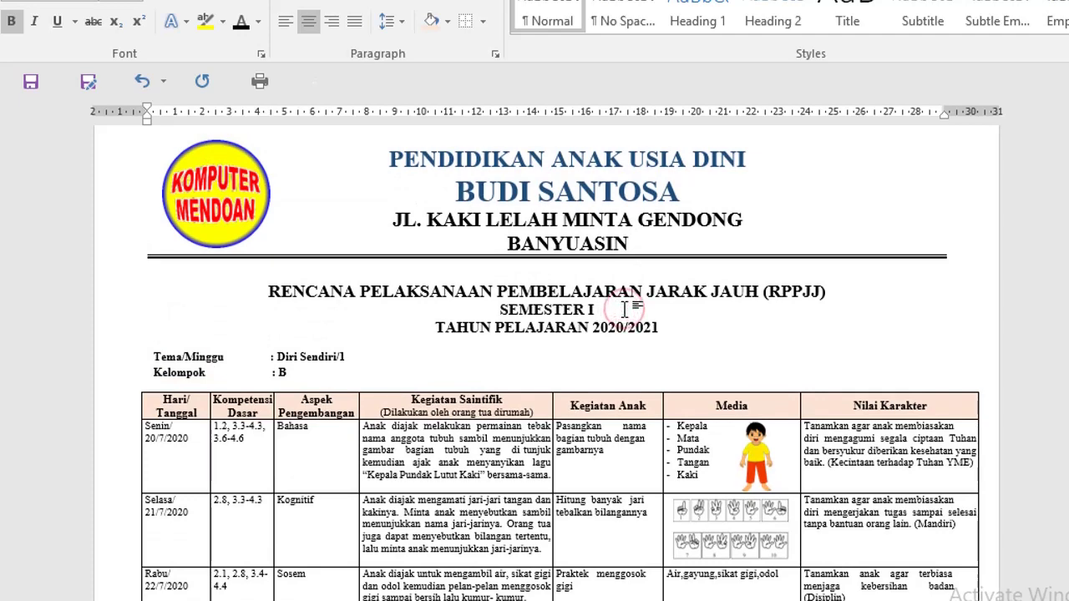
scroll(627, 307, "up", 1)
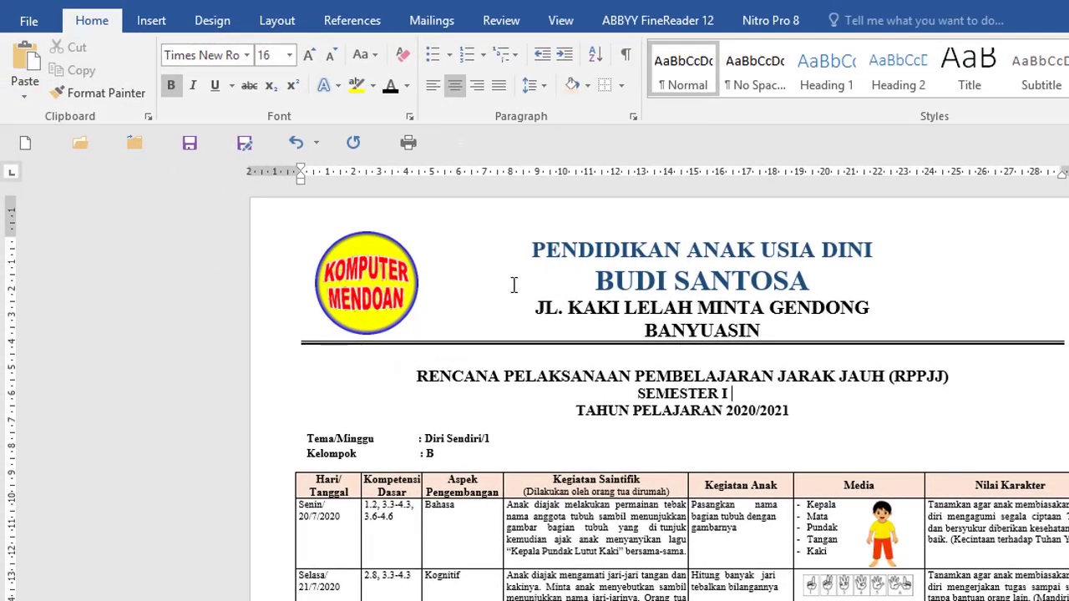
left_click(493, 248)
Step: Save a copy of the lesson plan as the PDF "RPP Jarak Jauh Daring - Diri Sendiri" in the Pictures folder, opening it after publishing
left_click(27, 22)
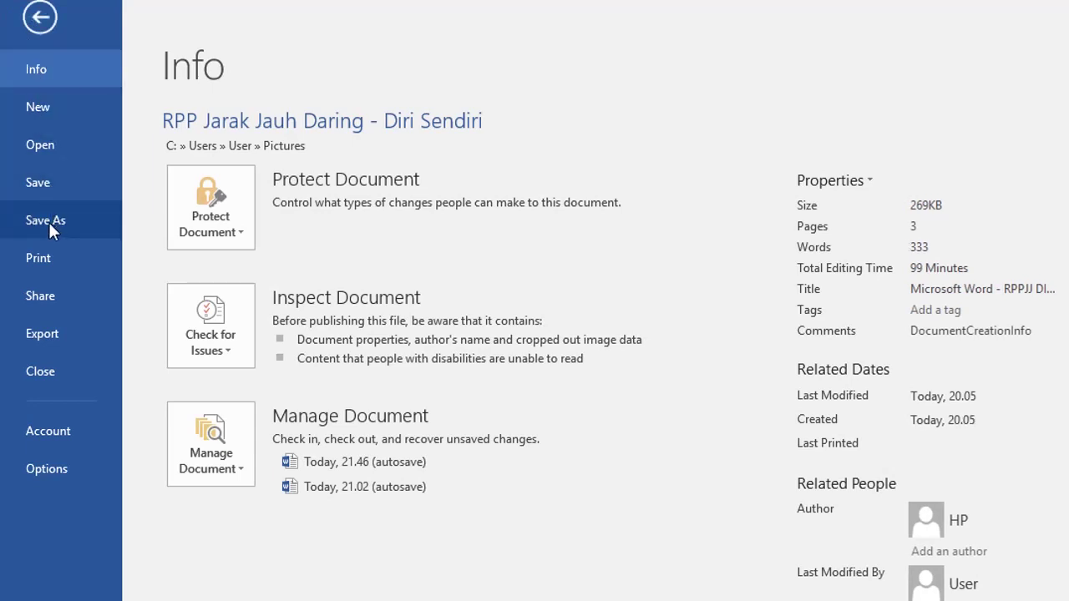
left_click(48, 222)
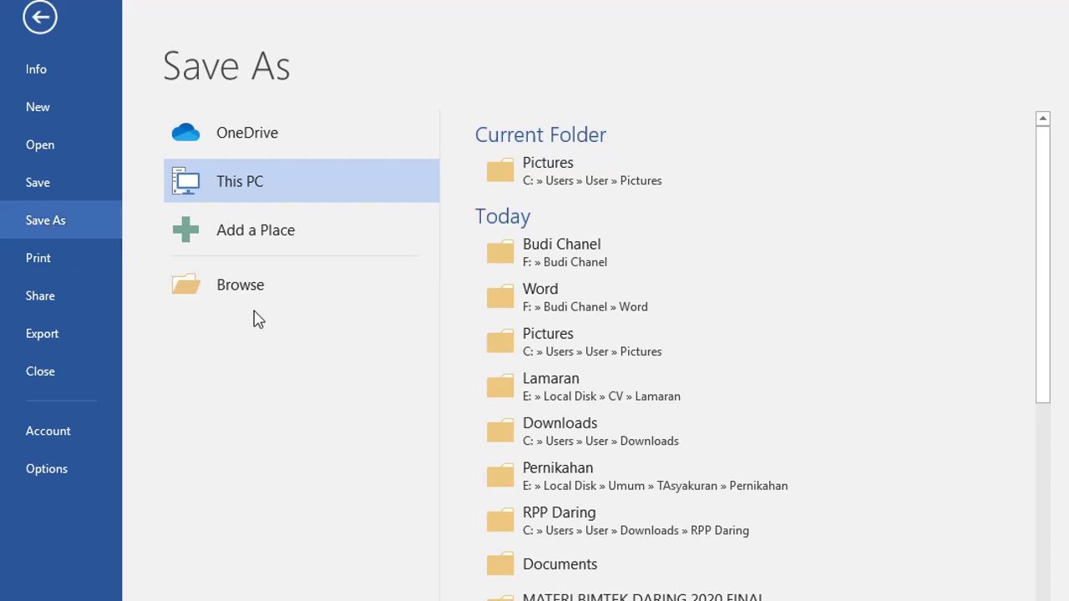
left_click(260, 285)
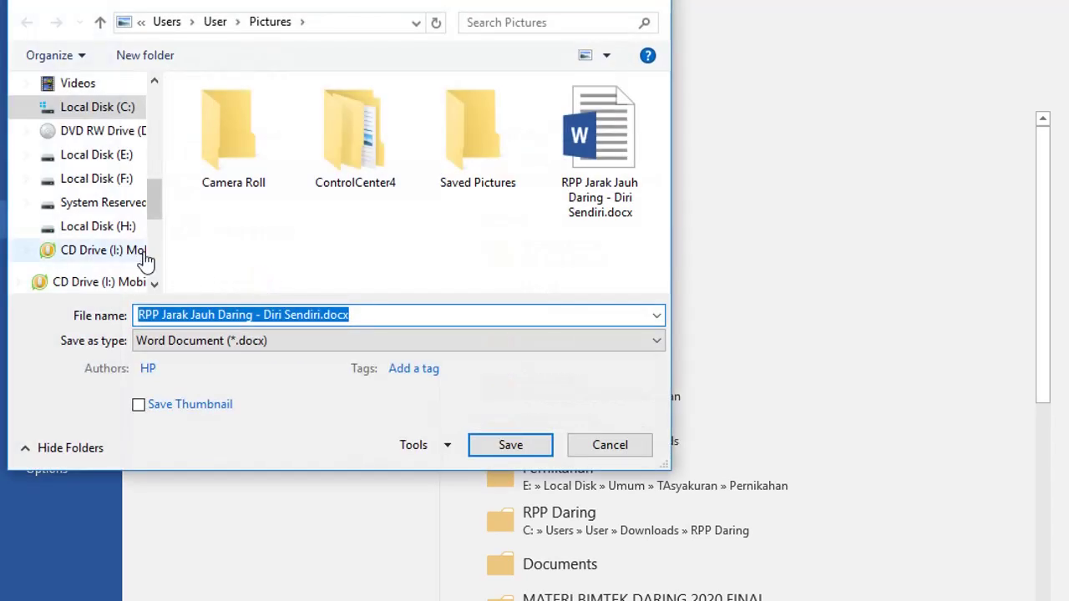
scroll(107, 239, "up", 2)
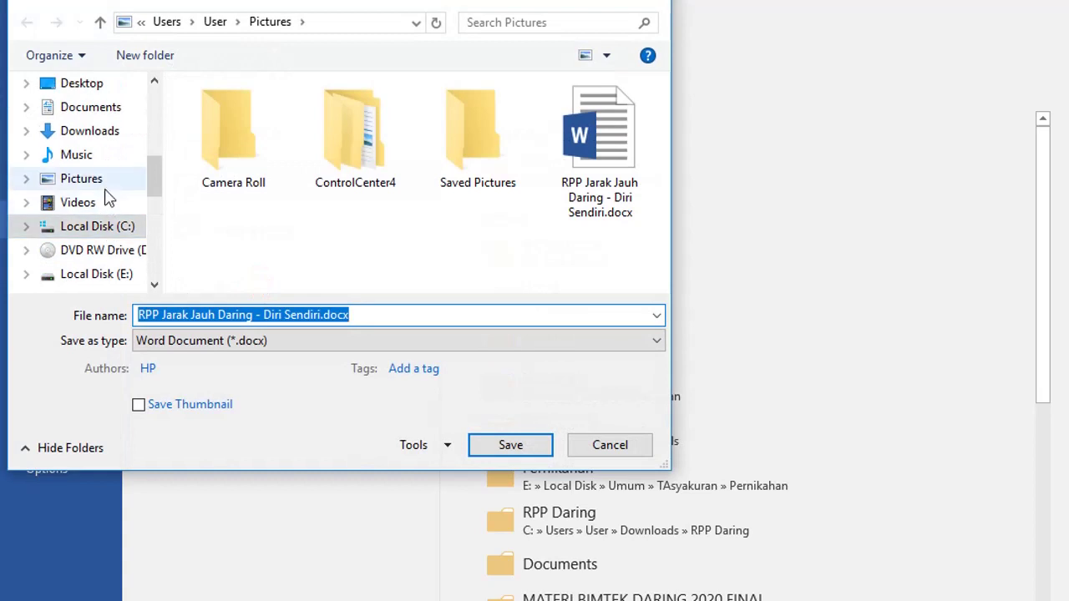
left_click(93, 189)
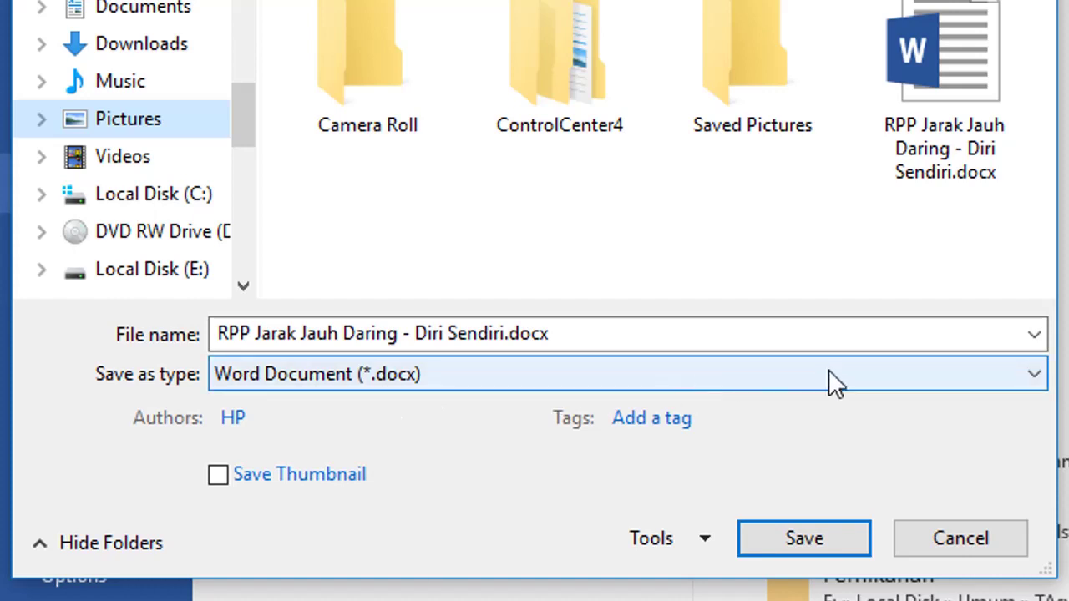
left_click(1037, 383)
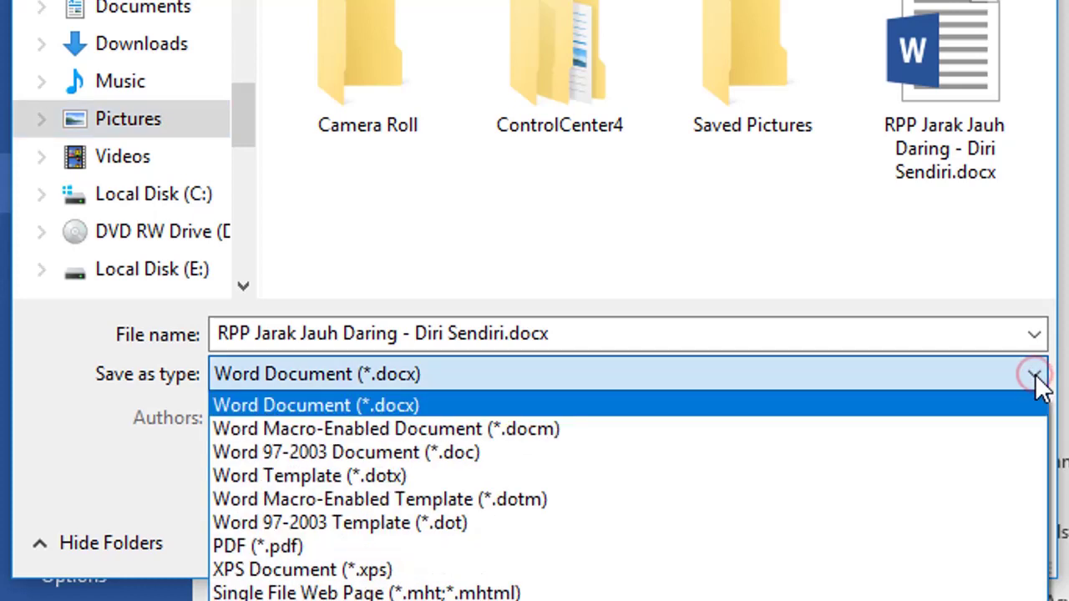
left_click(299, 546)
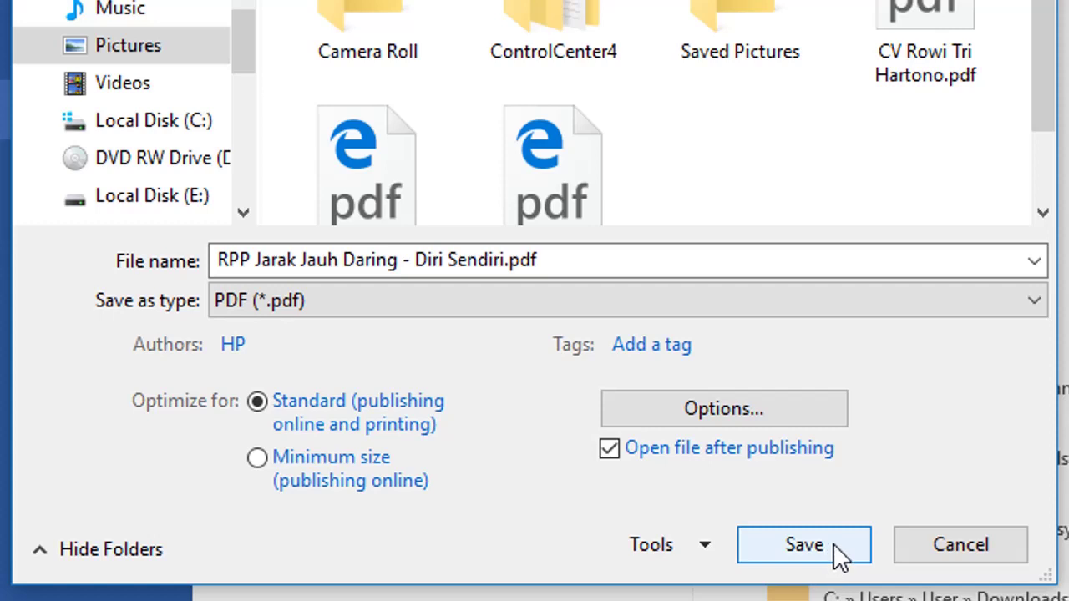
left_click(804, 545)
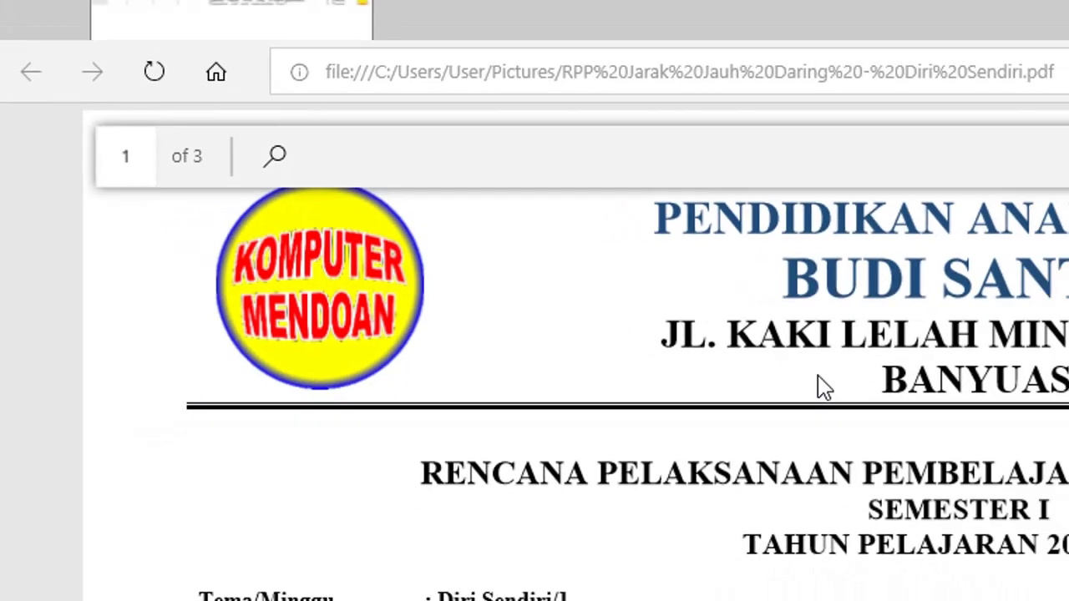
Step: Review the published PDF from the letterhead through the weekly table to the signature block and back to the heading
scroll(914, 386, "down", 5)
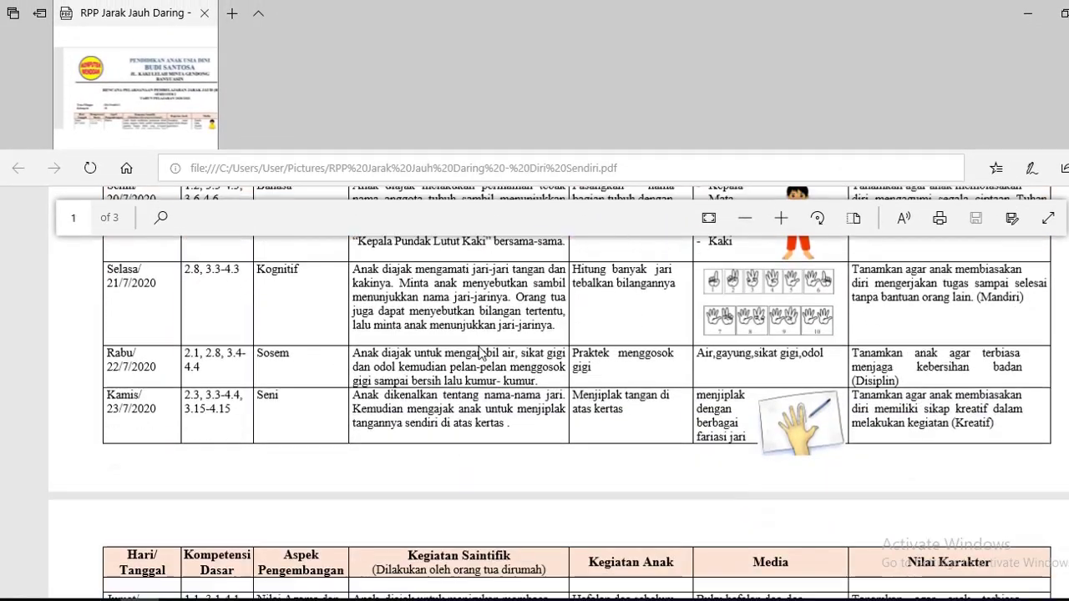
scroll(481, 350, "down", 4)
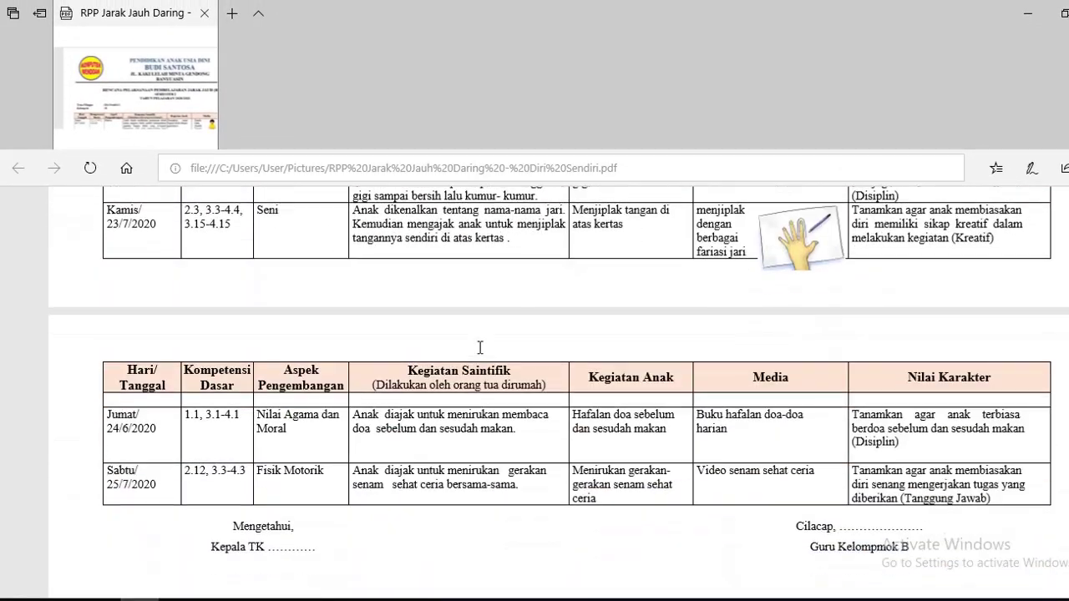
scroll(481, 350, "up", 4)
scroll(480, 349, "up", 4)
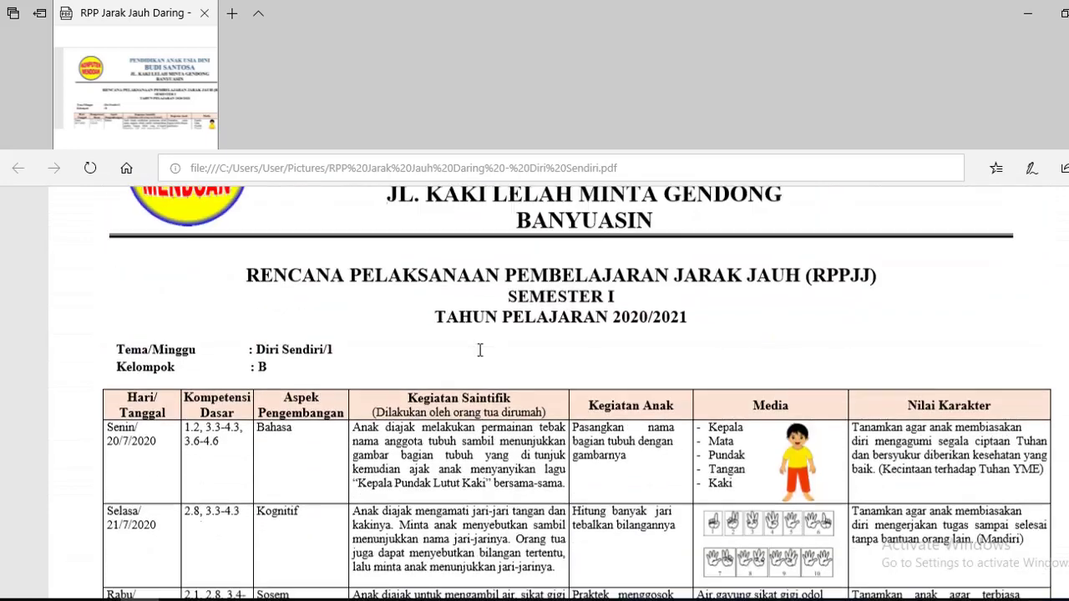